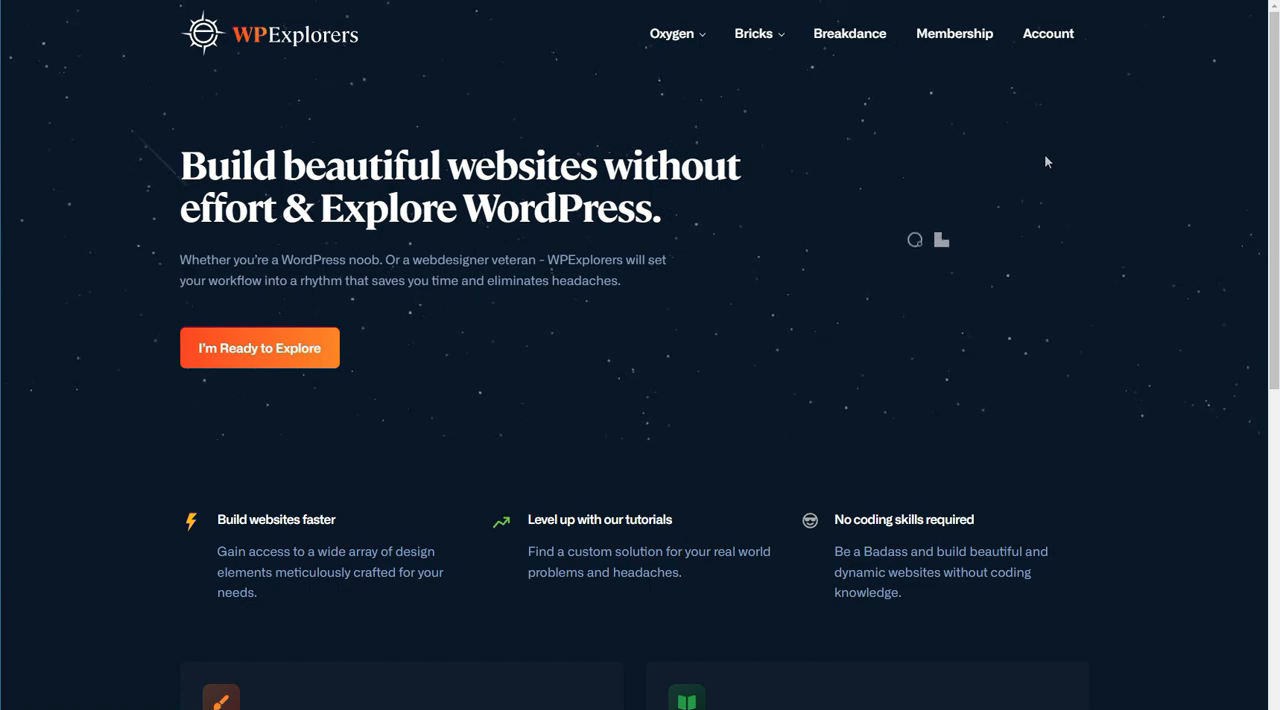
Step: Open the CSS Framework page linked in the WPExplorers website footer
scroll(1046, 162, "down", 15)
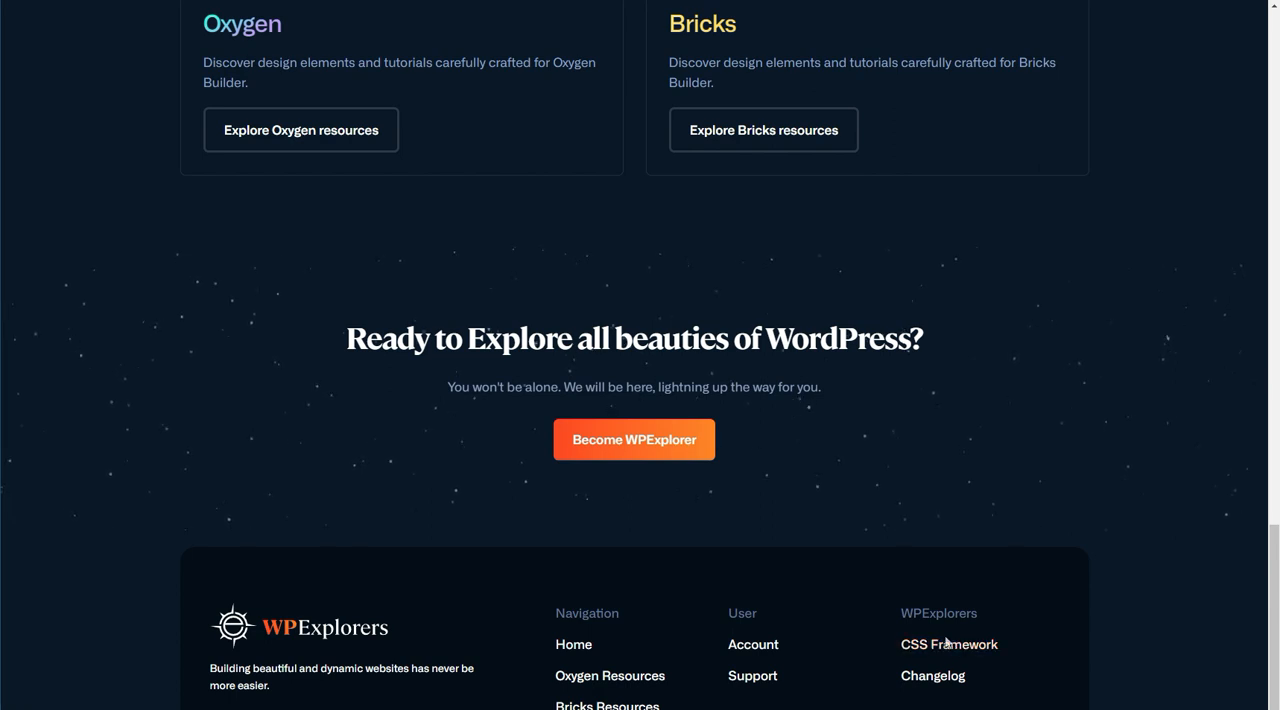
left_click(945, 643)
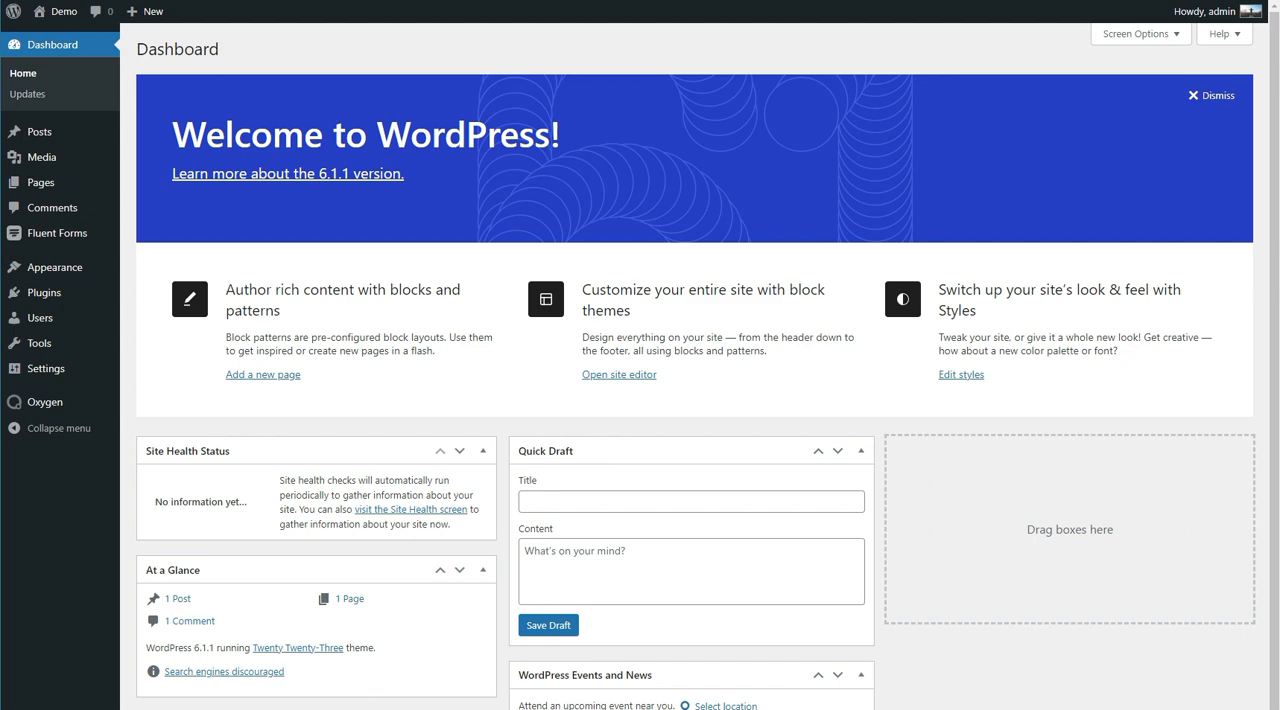
Step: Switch to Visual Studio Code, copy all the CSS in WPframework-oxygen-1.00.css, and return to the WordPress dashboard
key("alt+Tab")
key("ctrl+a")
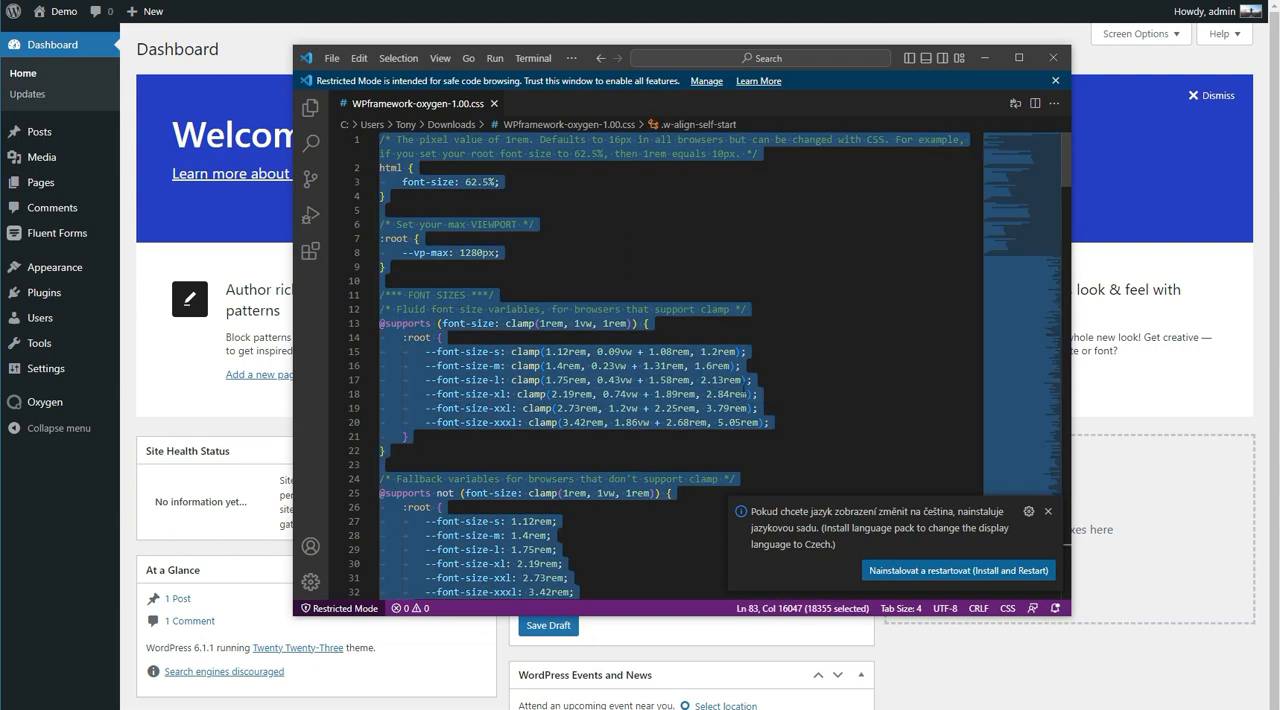
left_click(134, 403)
Step: Create an Oxygen template named Main, apply it to Catch All, and publish it
mouse_move(56, 411)
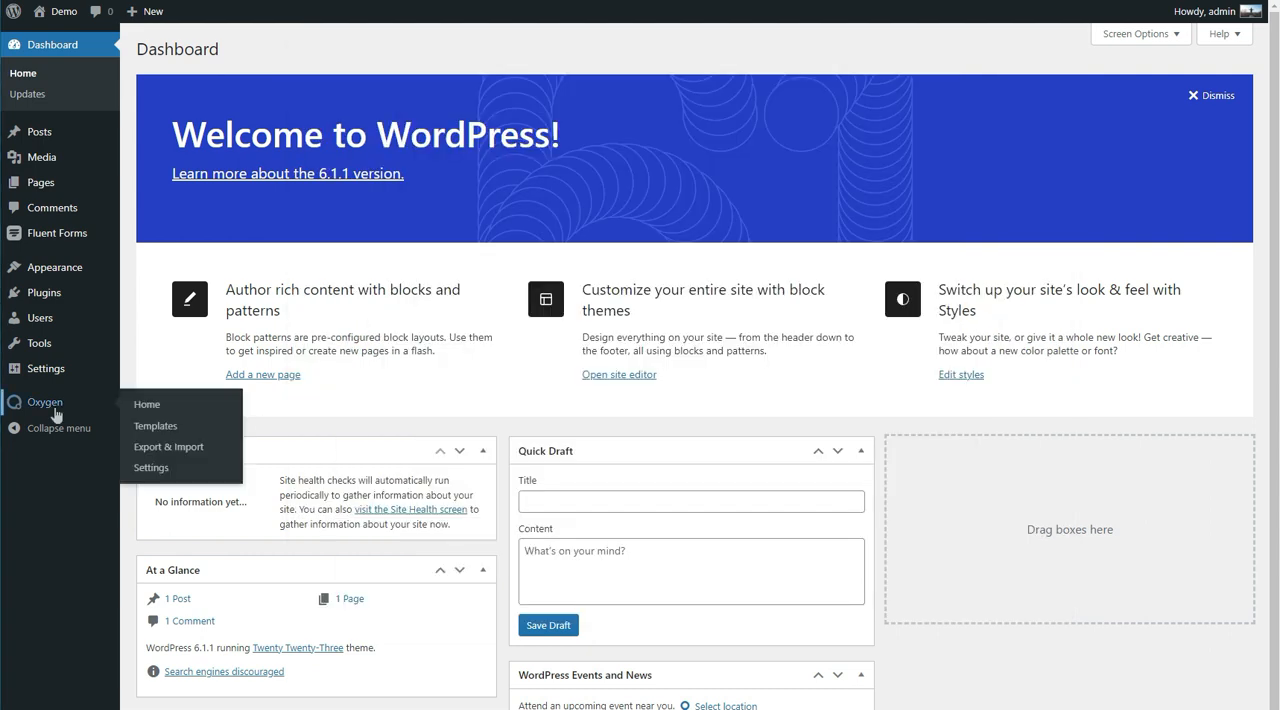
left_click(156, 427)
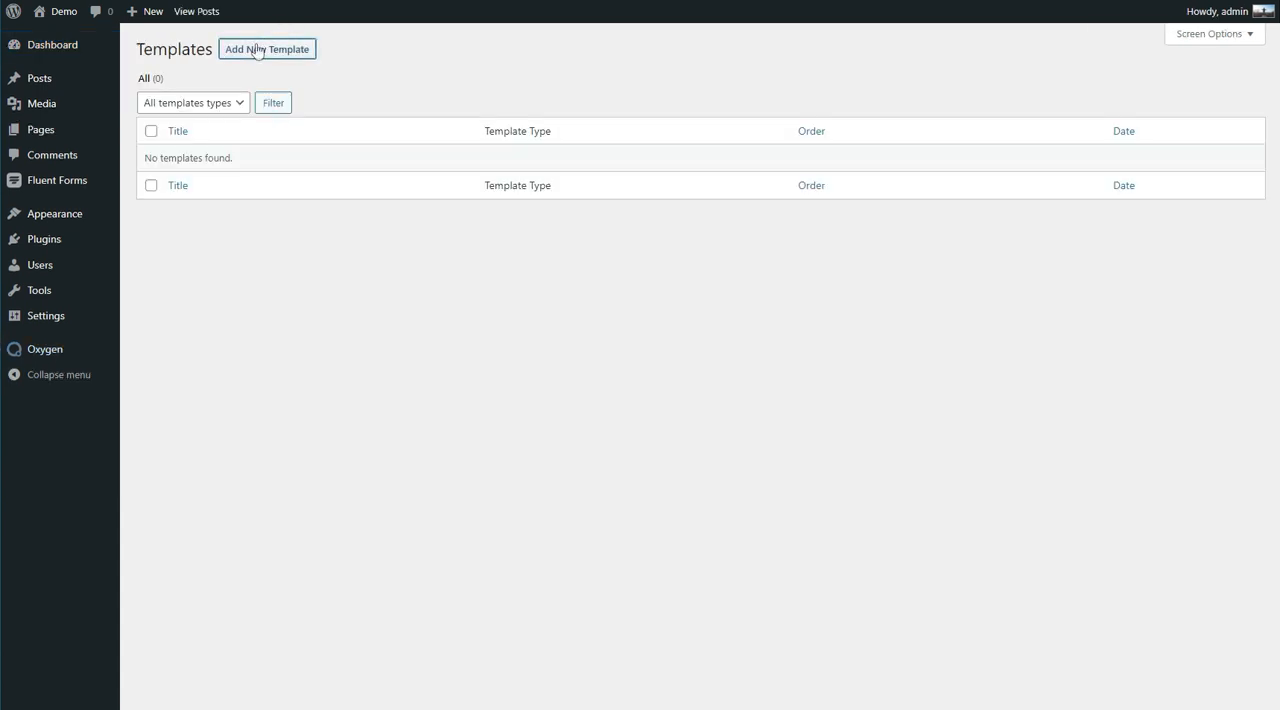
left_click(256, 50)
type("Main")
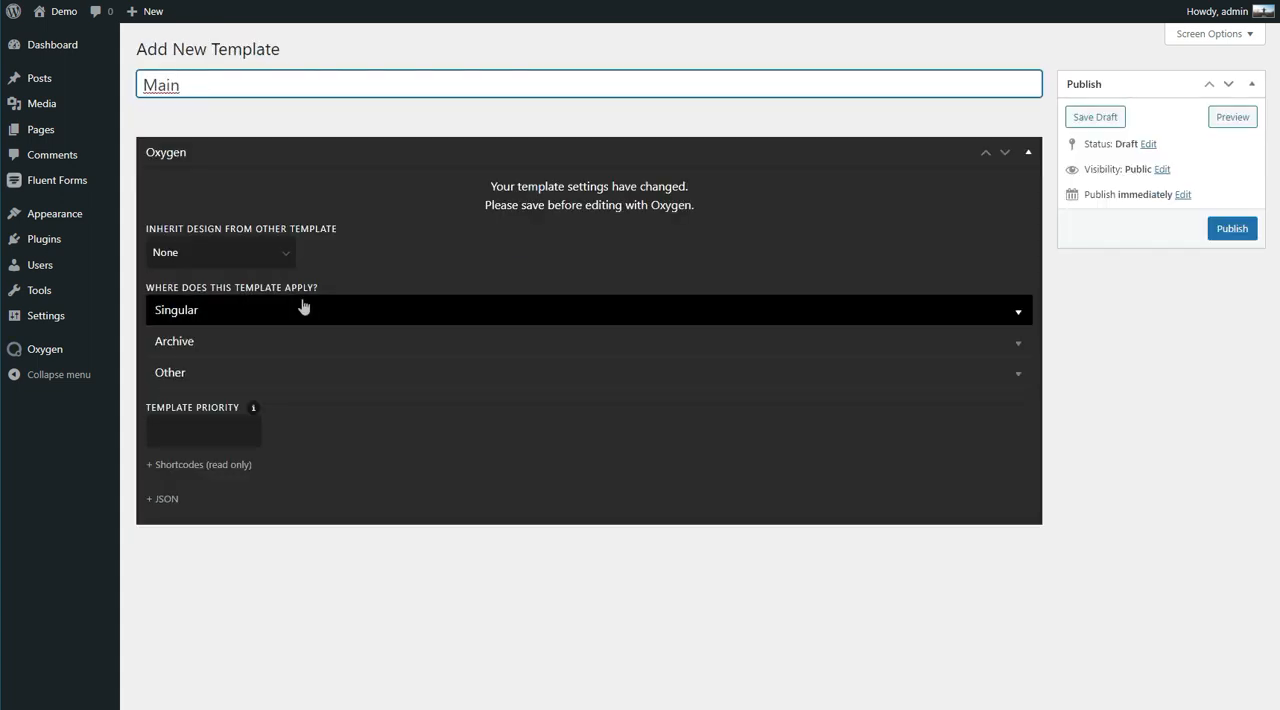
left_click(274, 375)
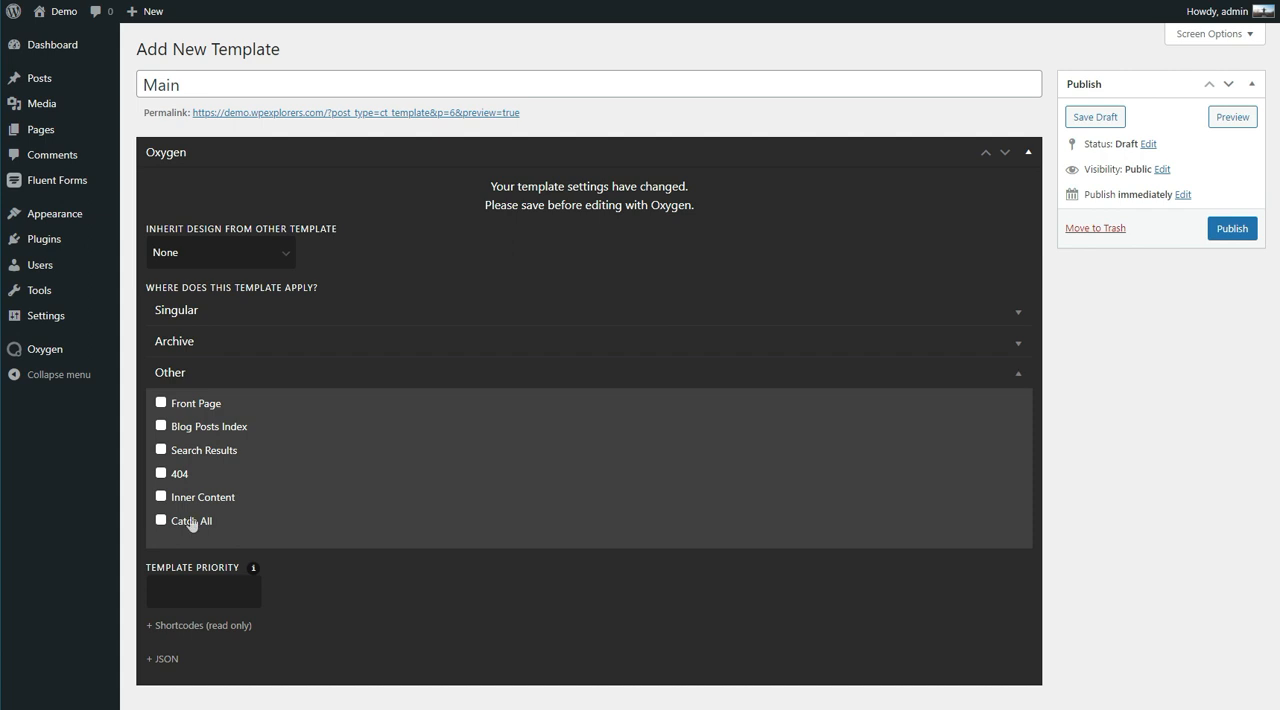
left_click(190, 521)
left_click(1236, 230)
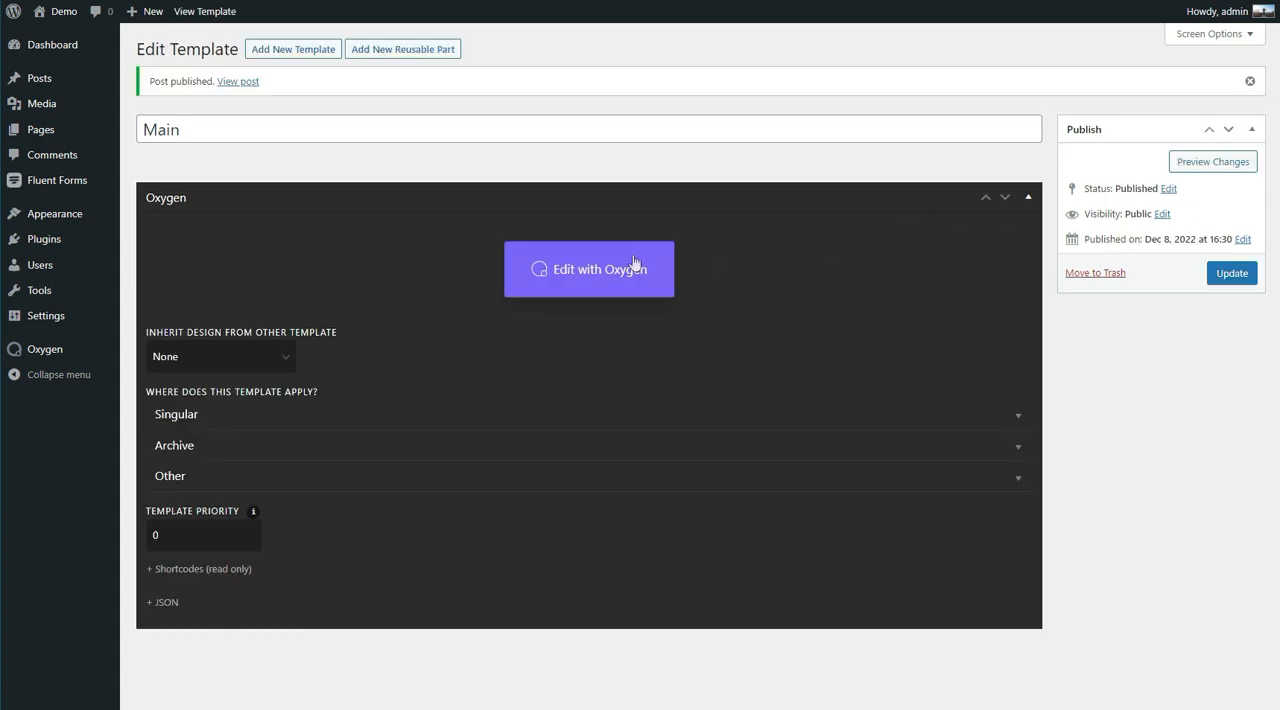
Step: Open the Main template in the Oxygen editor and add a stylesheet named WPFramework
left_click(633, 263)
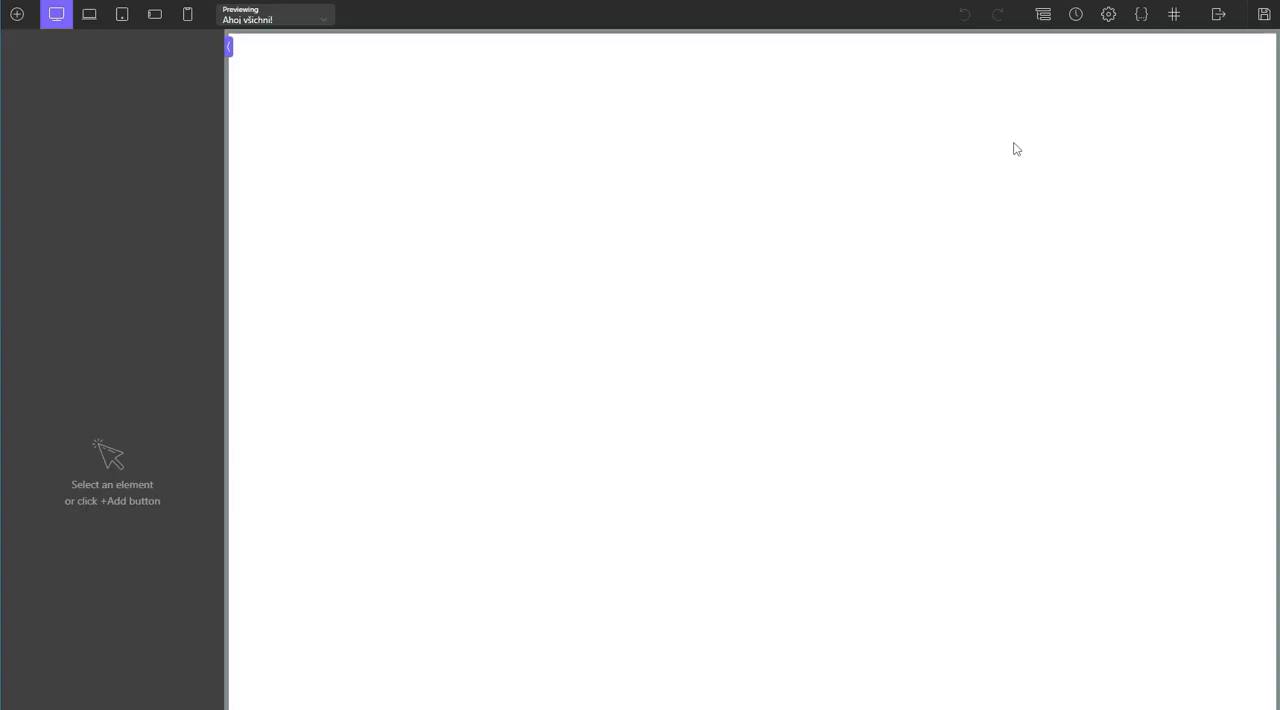
left_click(1143, 20)
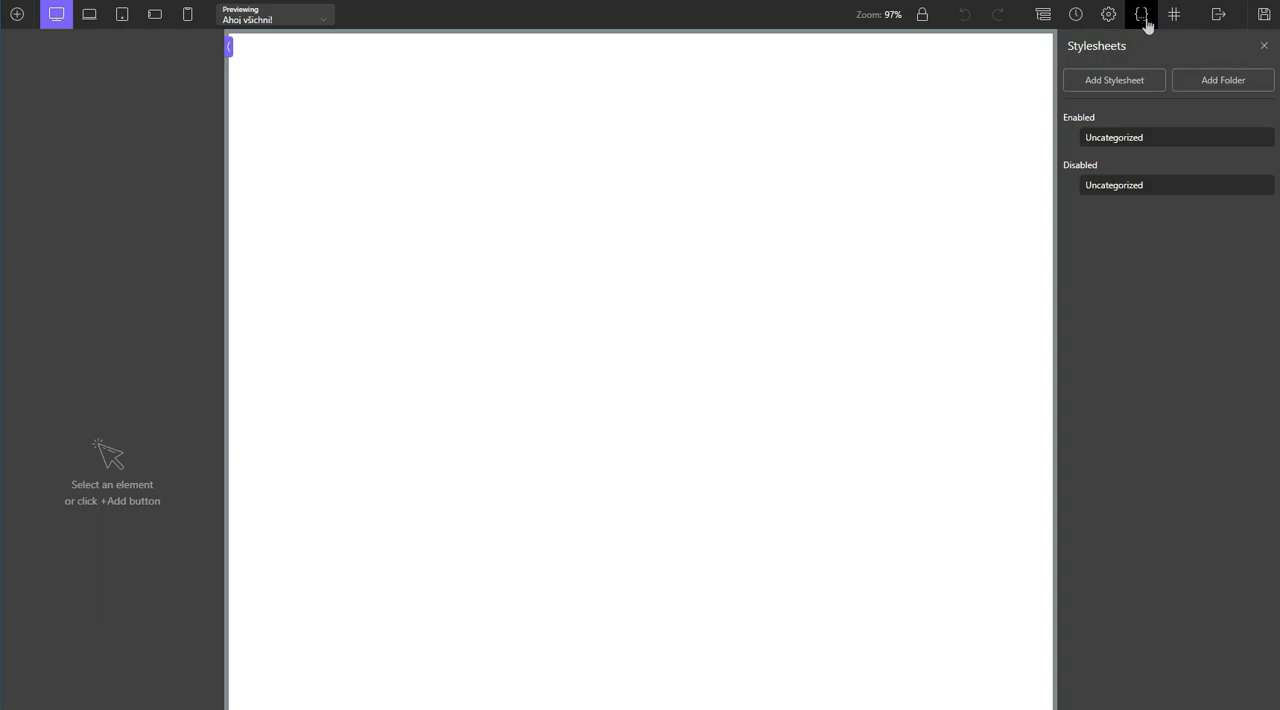
left_click(1120, 86)
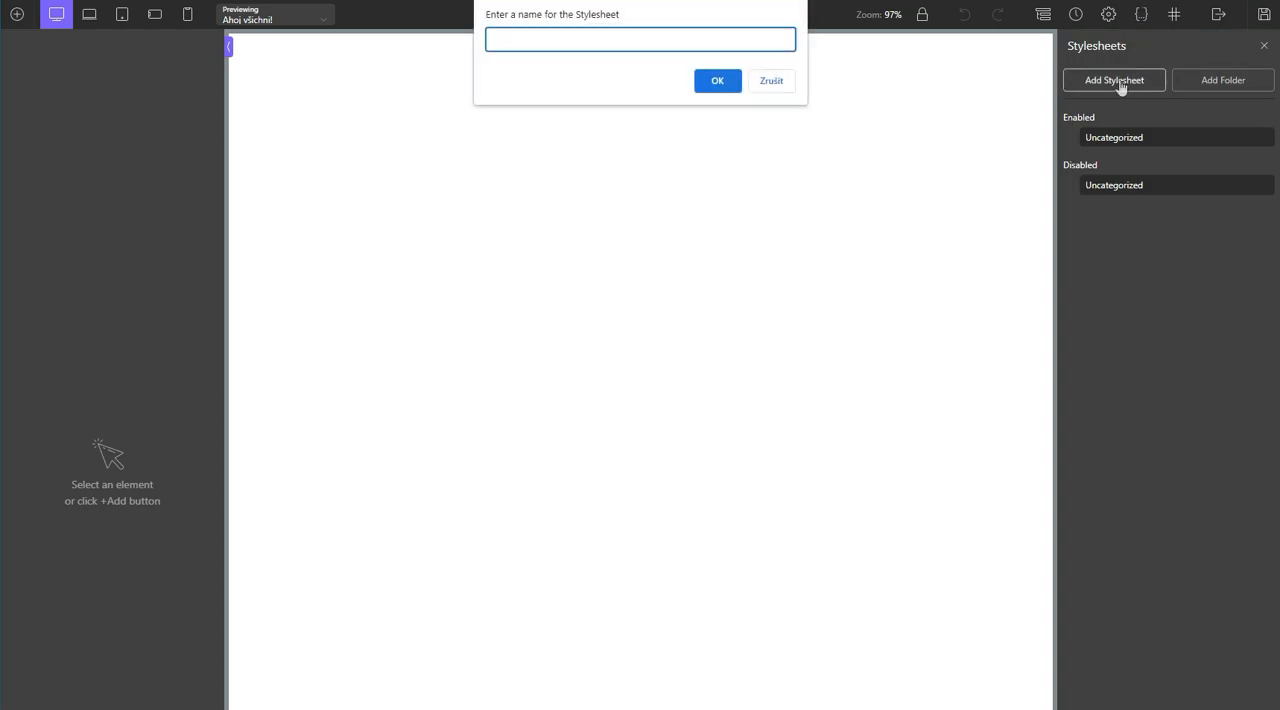
type("Framework")
key("ctrl+a")
type("WPFramework")
key("Return")
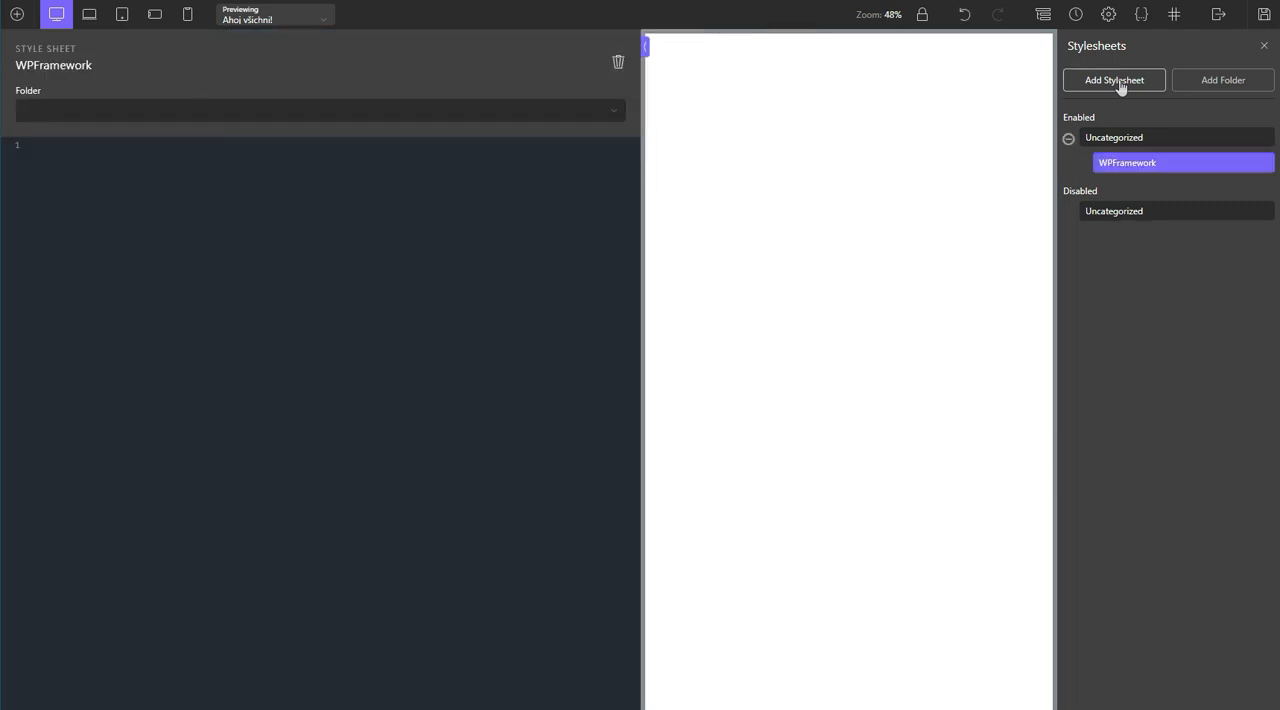
Step: Paste the copied framework CSS into the WPFramework stylesheet and look through the code
key("ctrl+v")
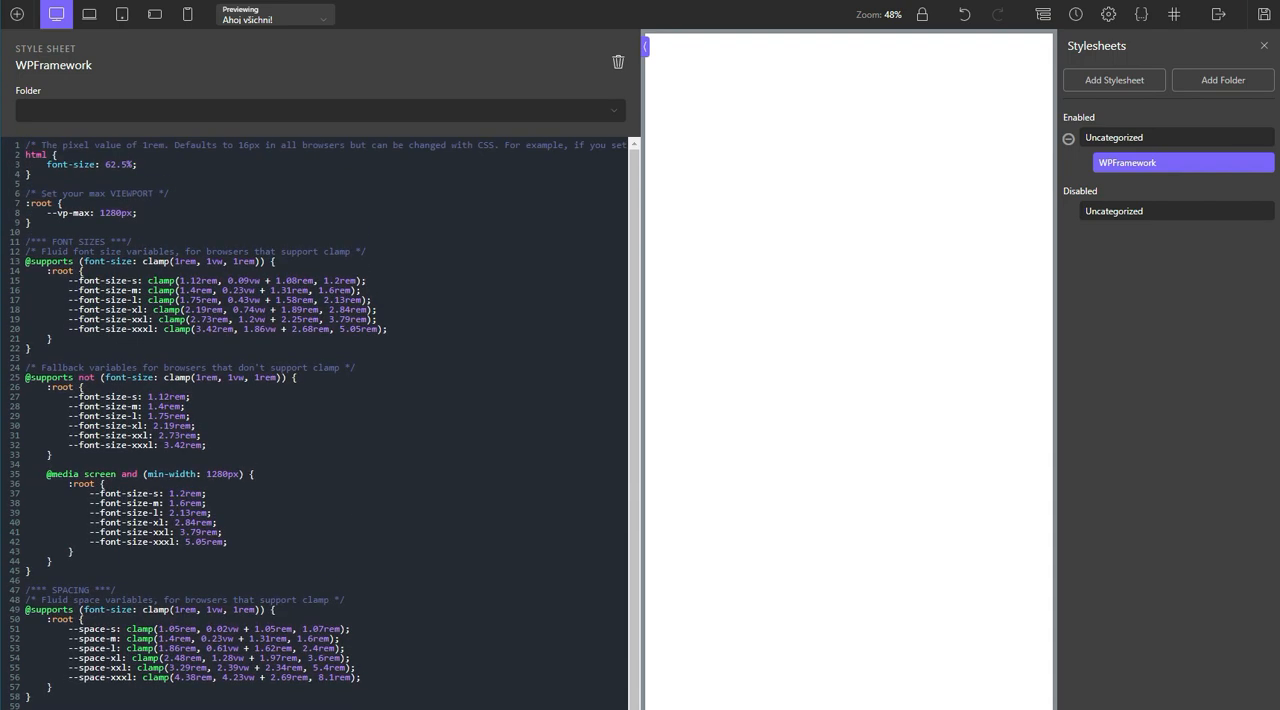
key("ctrl+a")
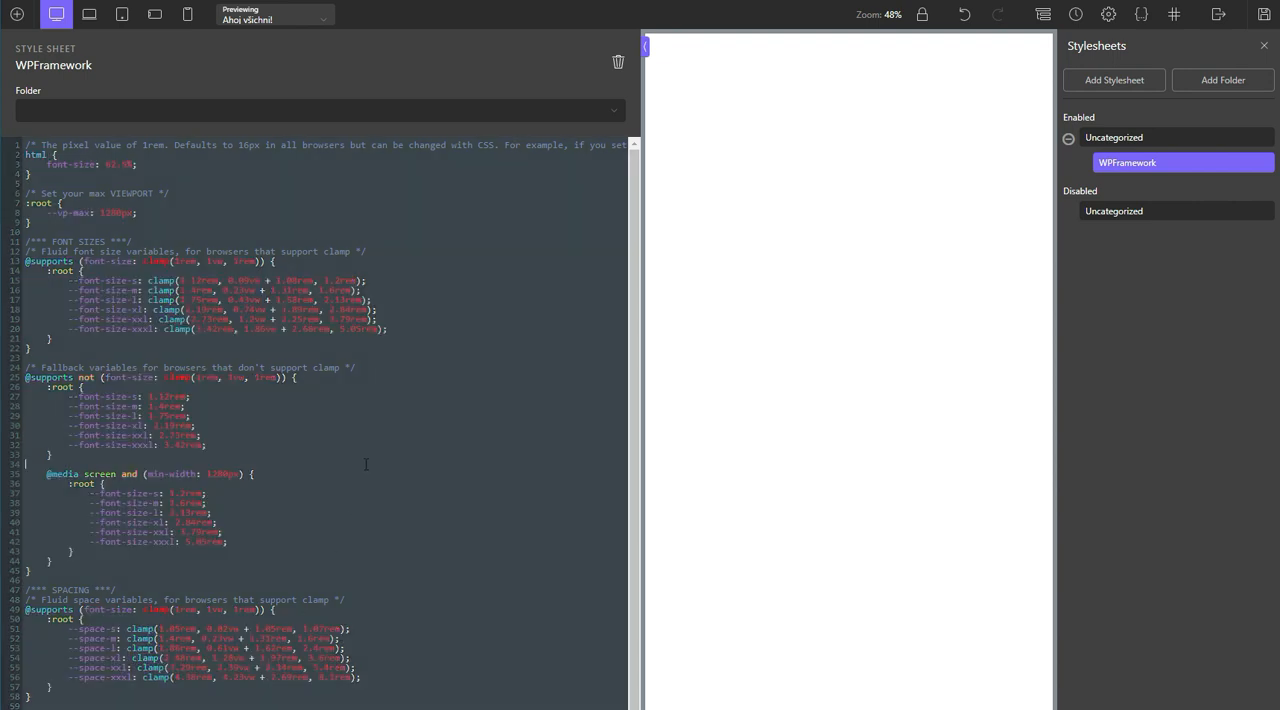
scroll(367, 465, "down", 1)
scroll(372, 475, "up", 1)
Step: Set the global page width to 1280 px in Oxygen's width and breakpoint settings
left_click(1108, 15)
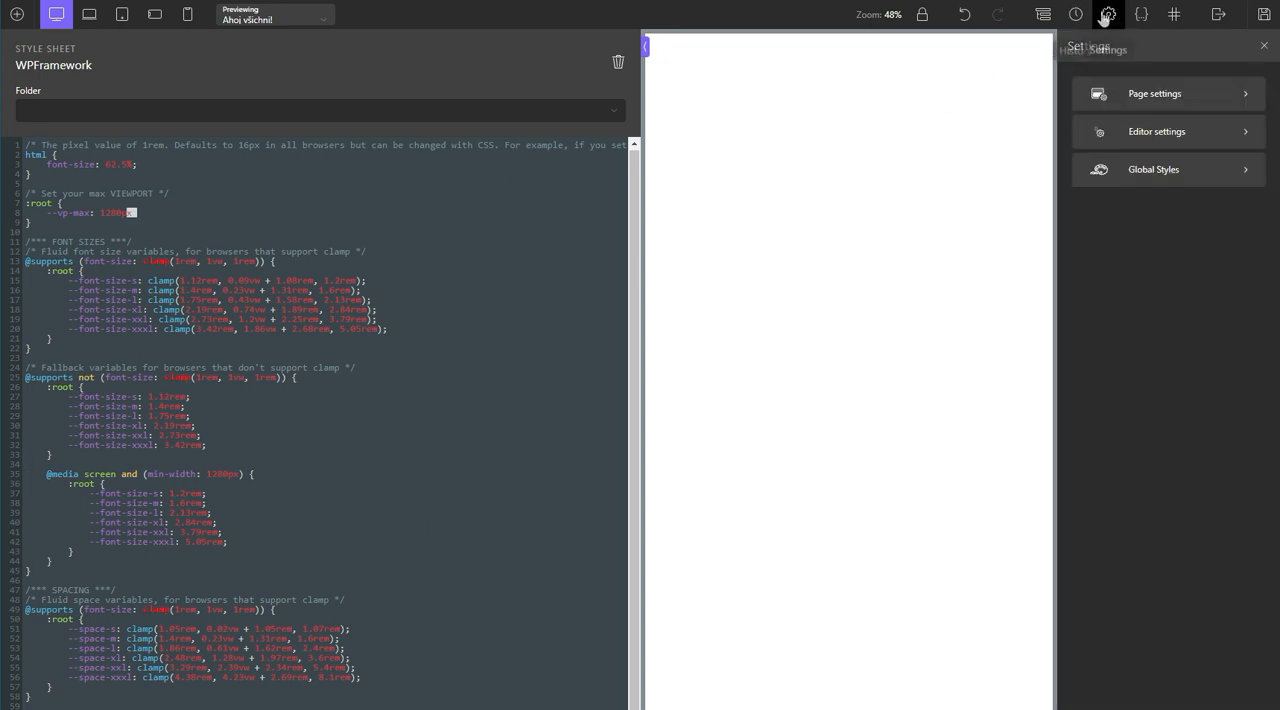
left_click(1176, 180)
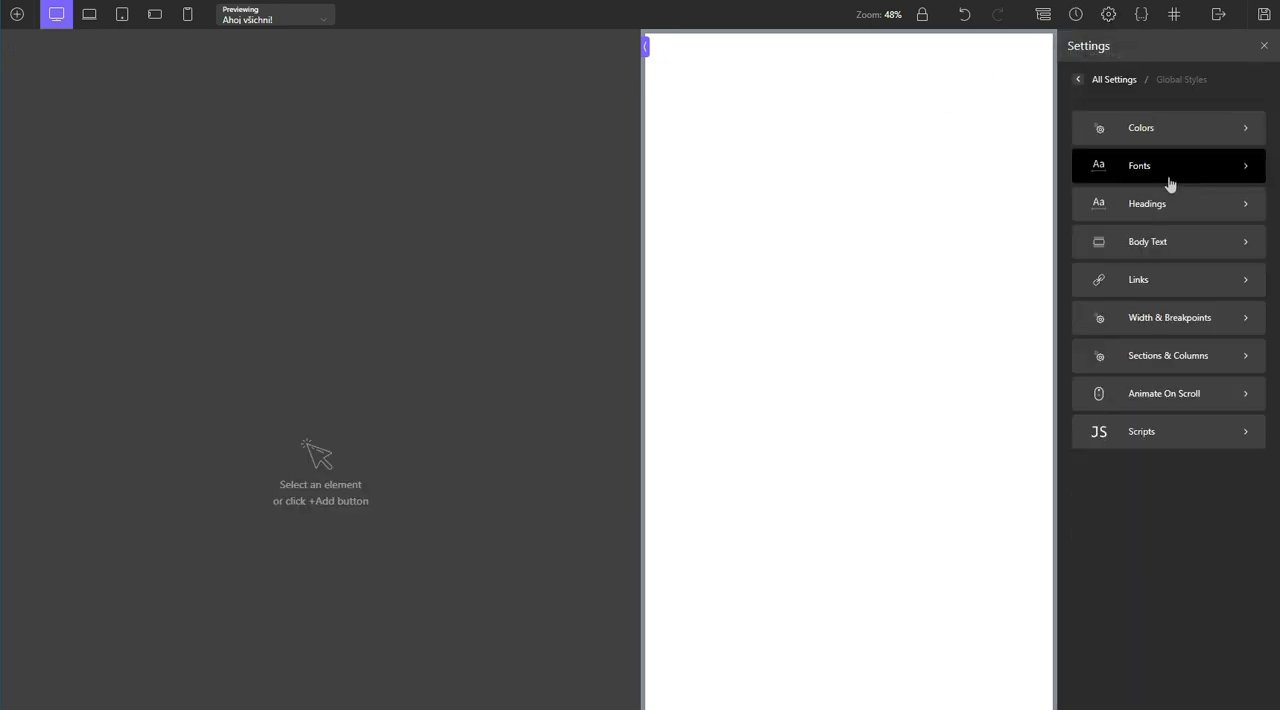
left_click(1151, 320)
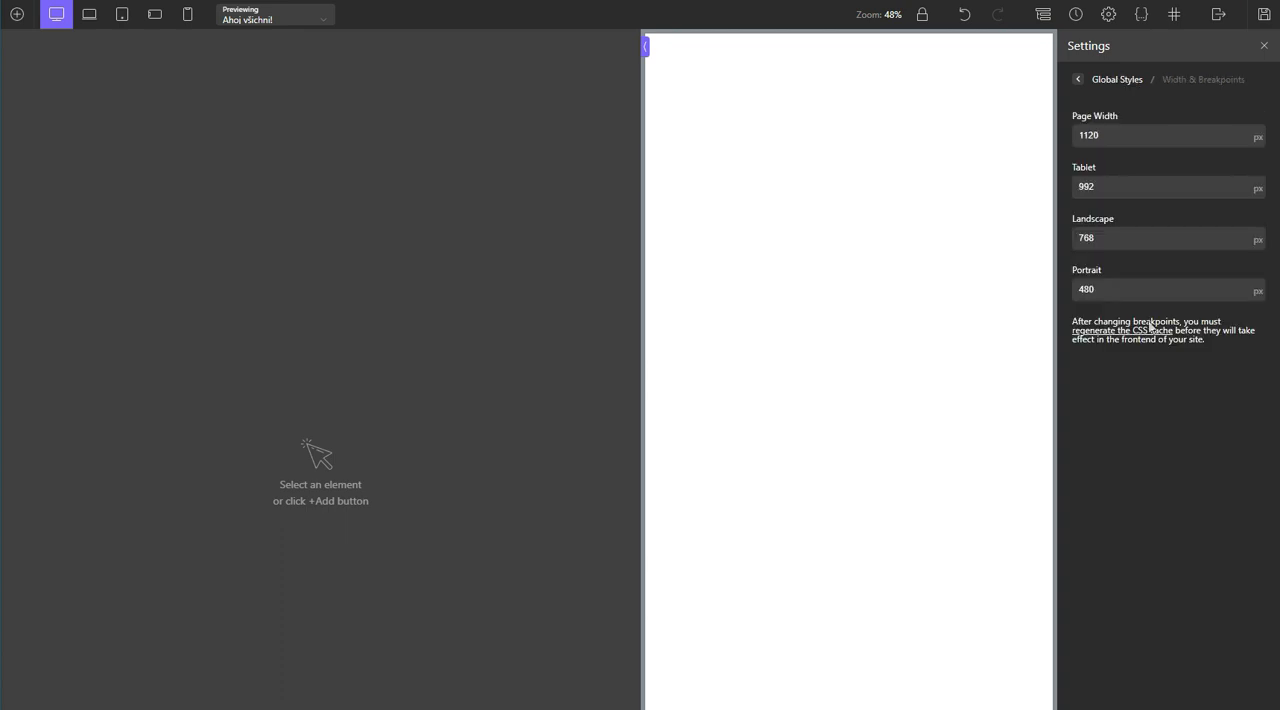
left_click_drag(1137, 137, 1070, 136)
type("1280")
Step: Reopen the WPFramework stylesheet and examine its viewport, fluid font size, fallback and spacing variables
left_click(1141, 14)
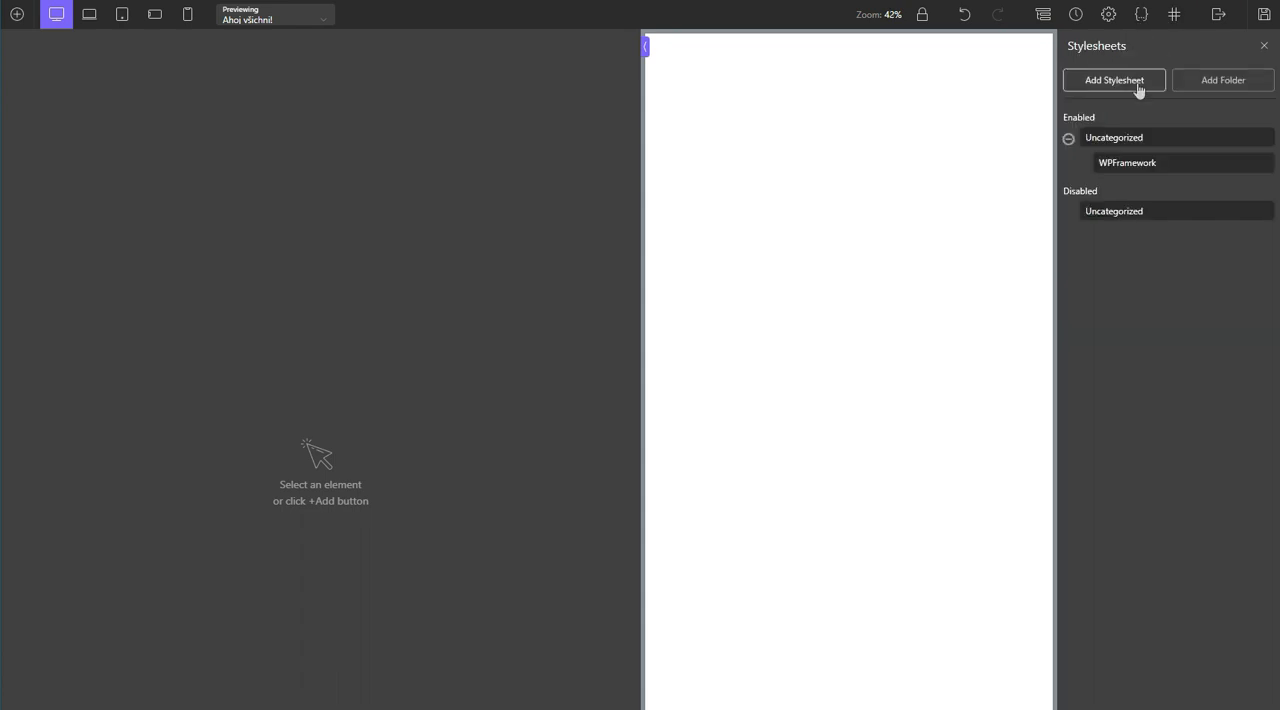
left_click(1122, 164)
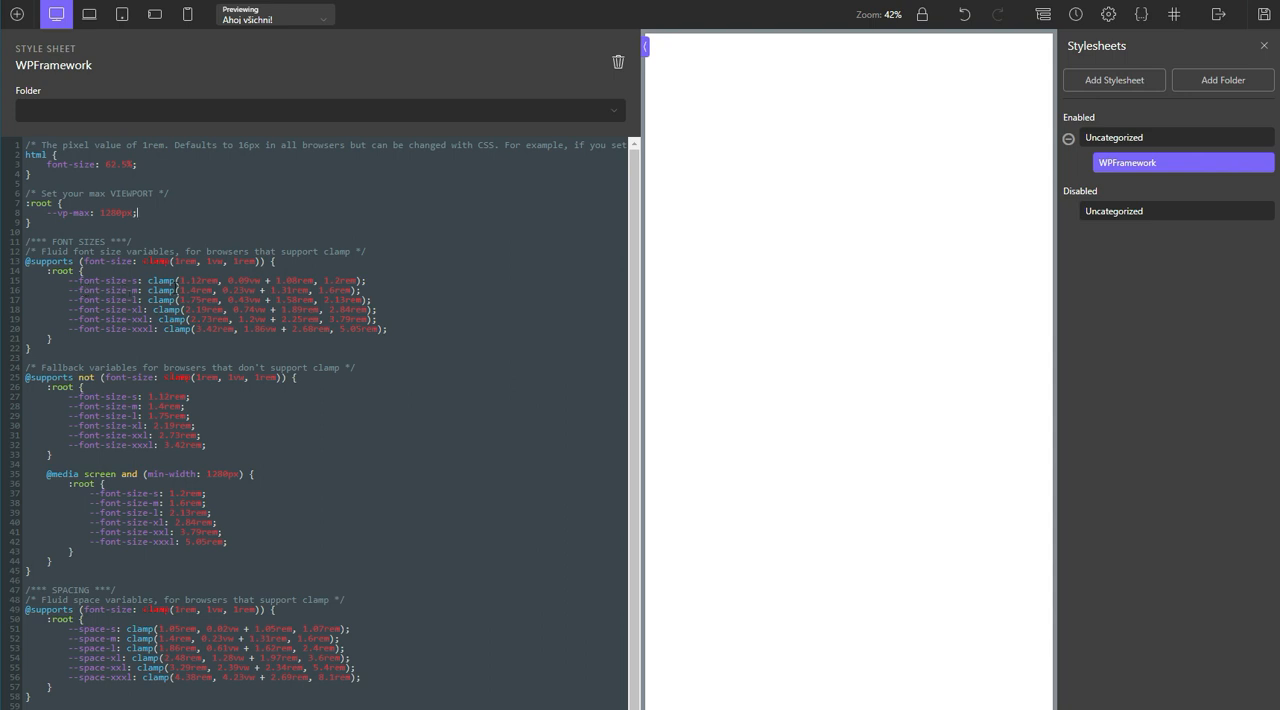
scroll(170, 464, "down", 3)
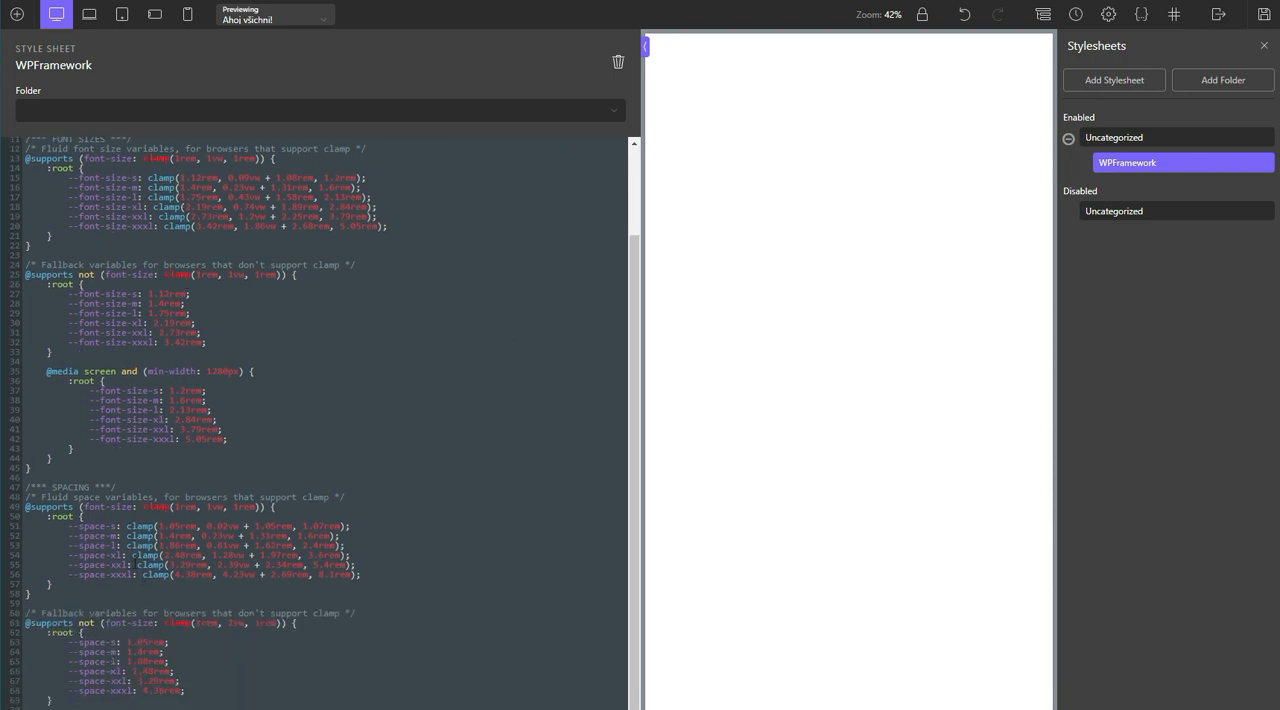
scroll(330, 423, "up", 3)
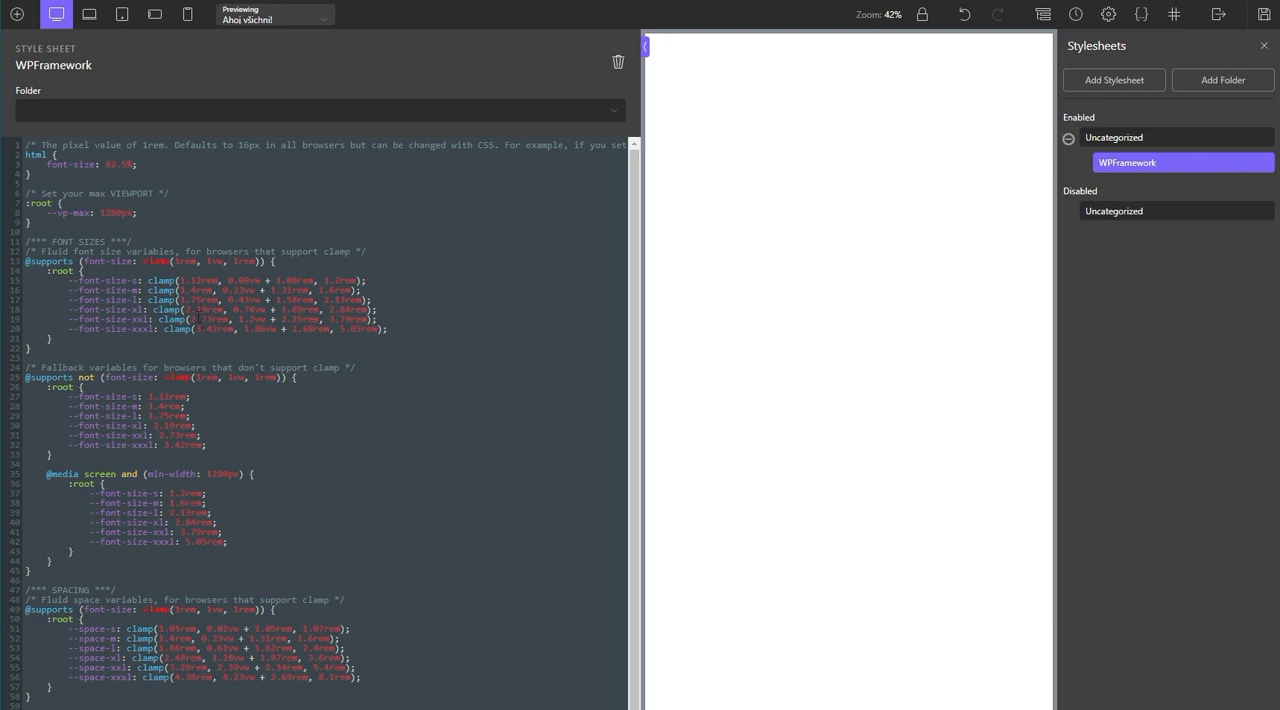
left_click_drag(149, 281, 364, 281)
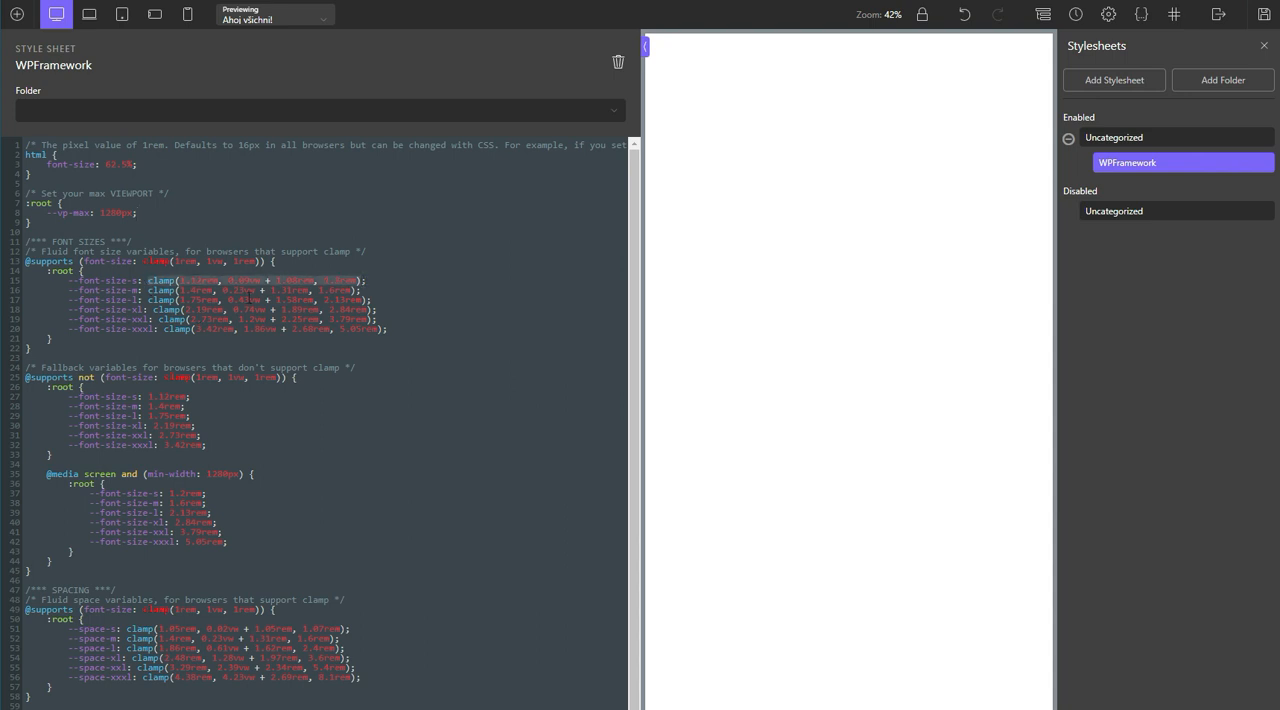
left_click(249, 299)
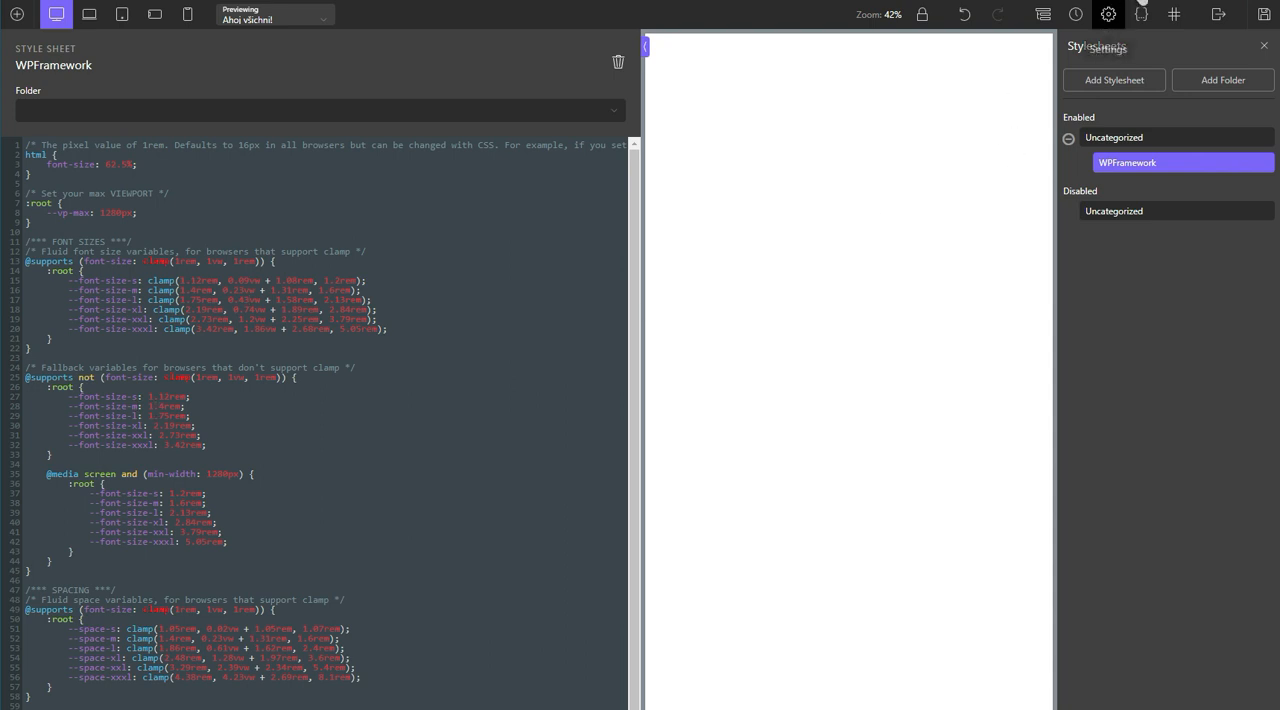
scroll(451, 282, "down", 1)
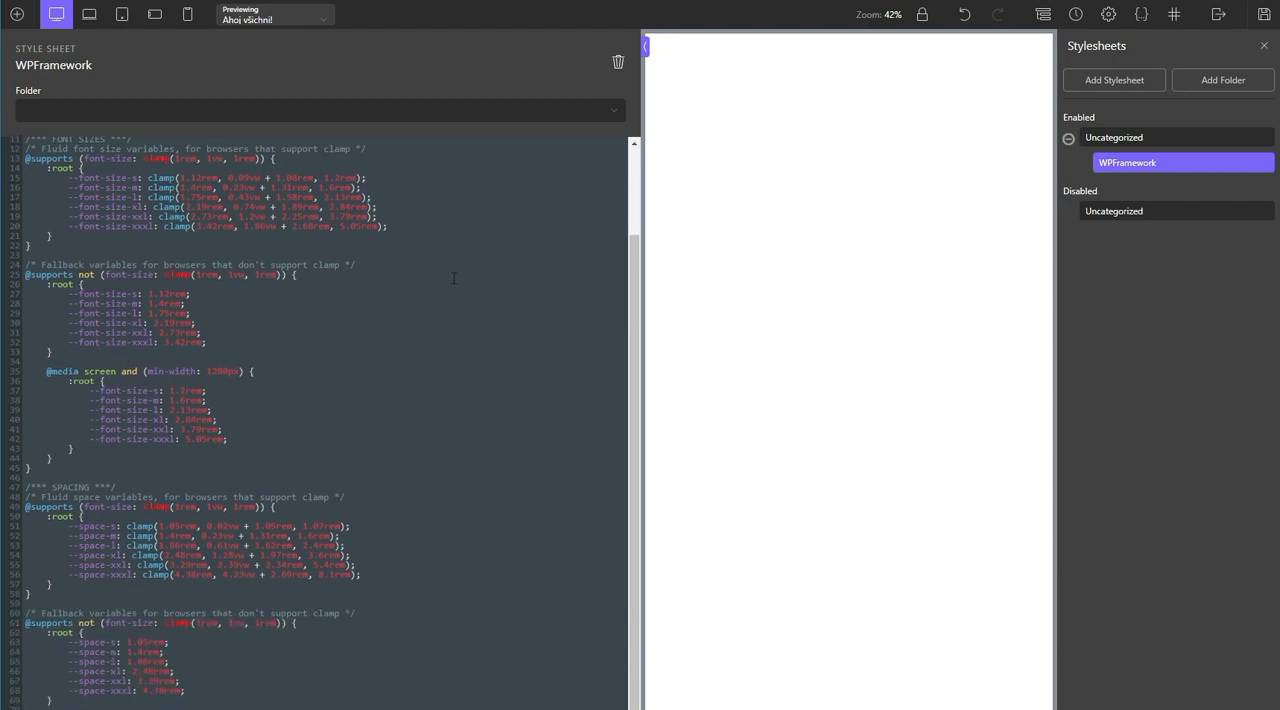
scroll(452, 278, "up", 1)
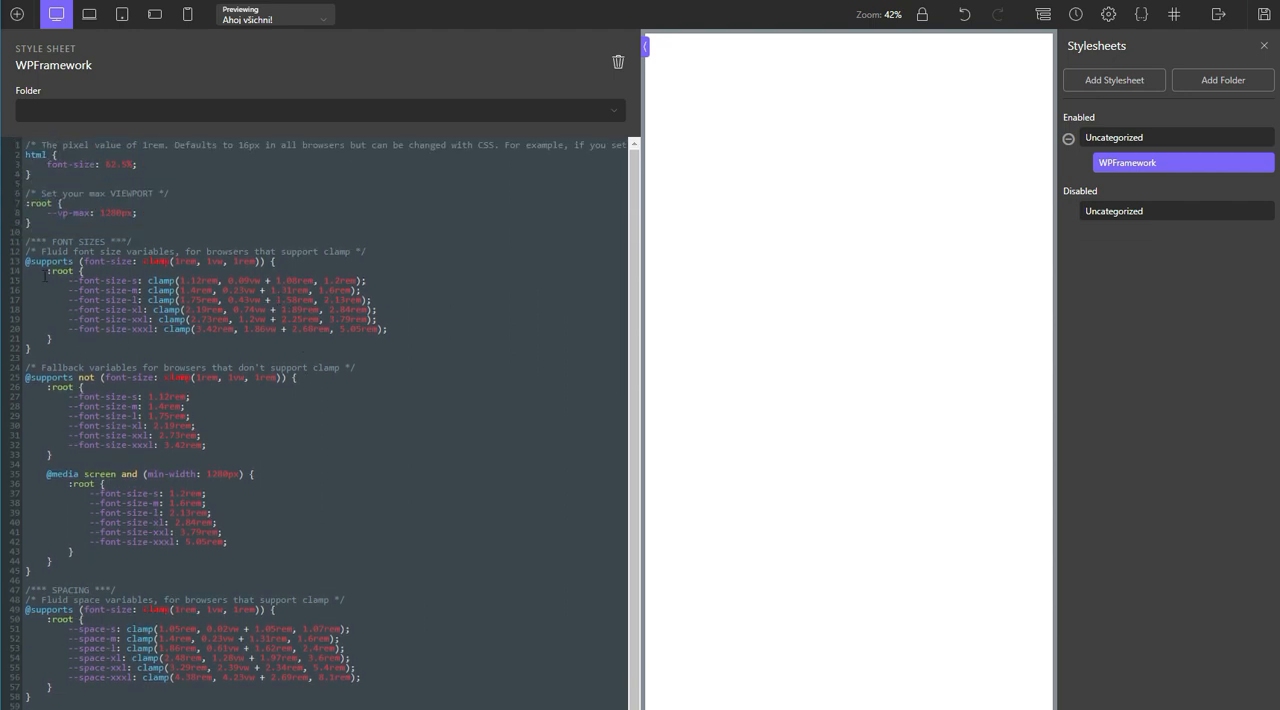
scroll(68, 302, "down", 1)
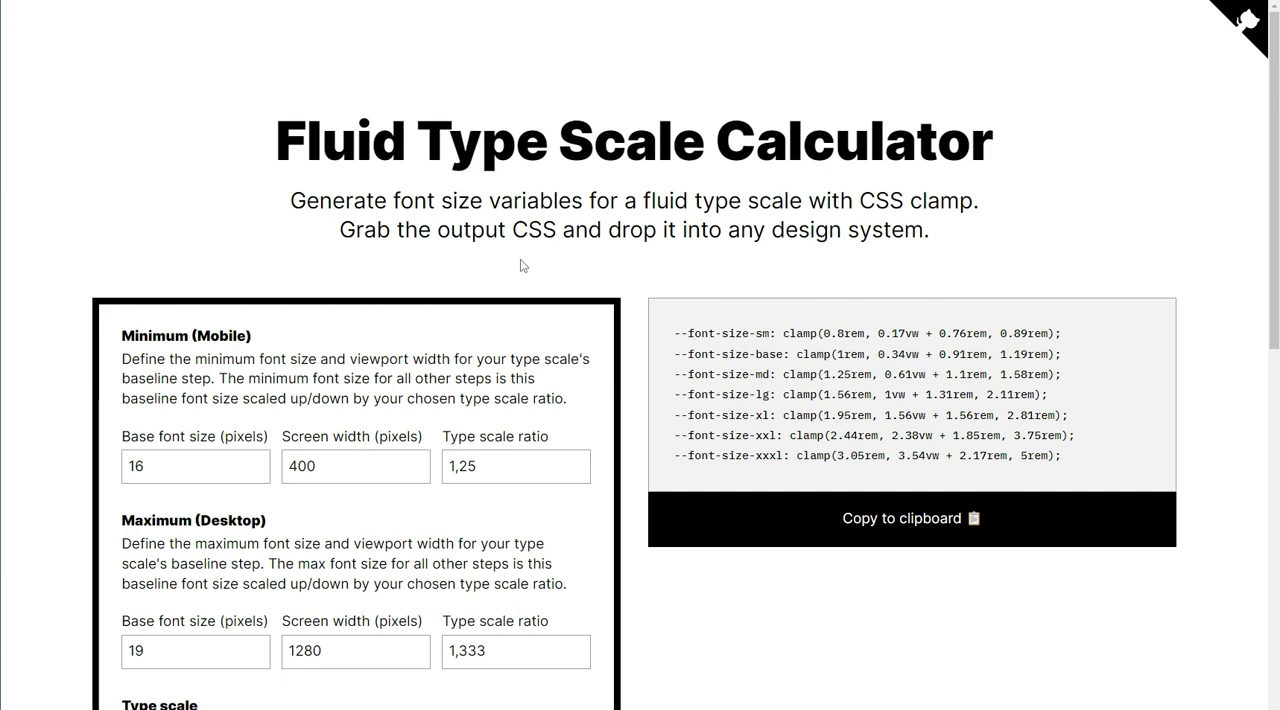
Step: In the Fluid Type Scale Calculator, set the type scale steps to s,m,l,xl,xxl,xxxl and the baseline step to m
scroll(520, 266, "down", 5)
scroll(525, 290, "up", 3)
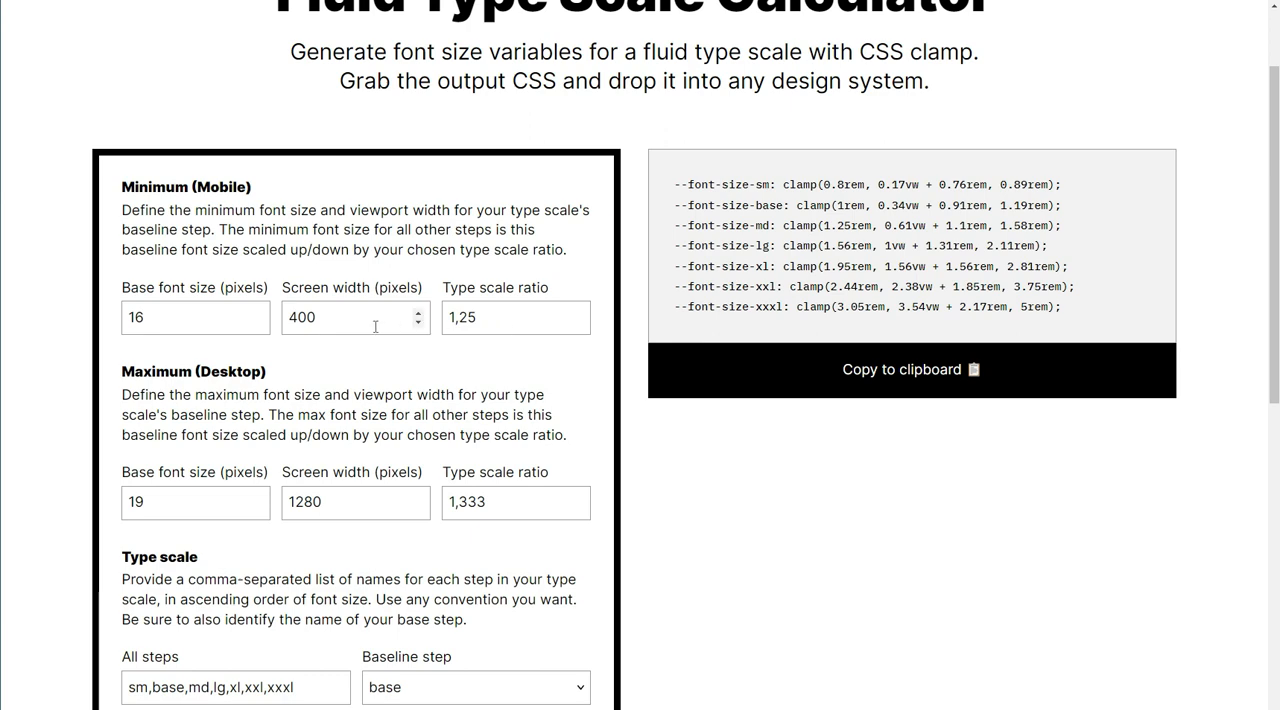
scroll(360, 507, "down", 4)
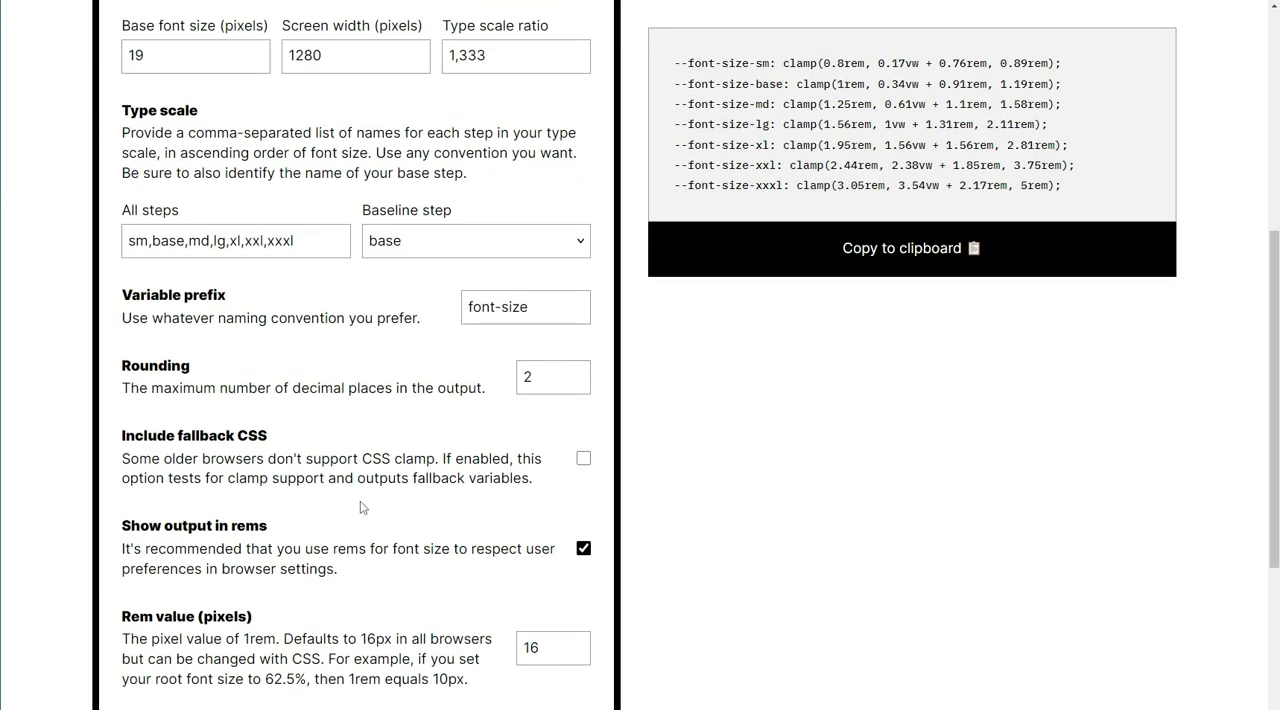
left_click(149, 241)
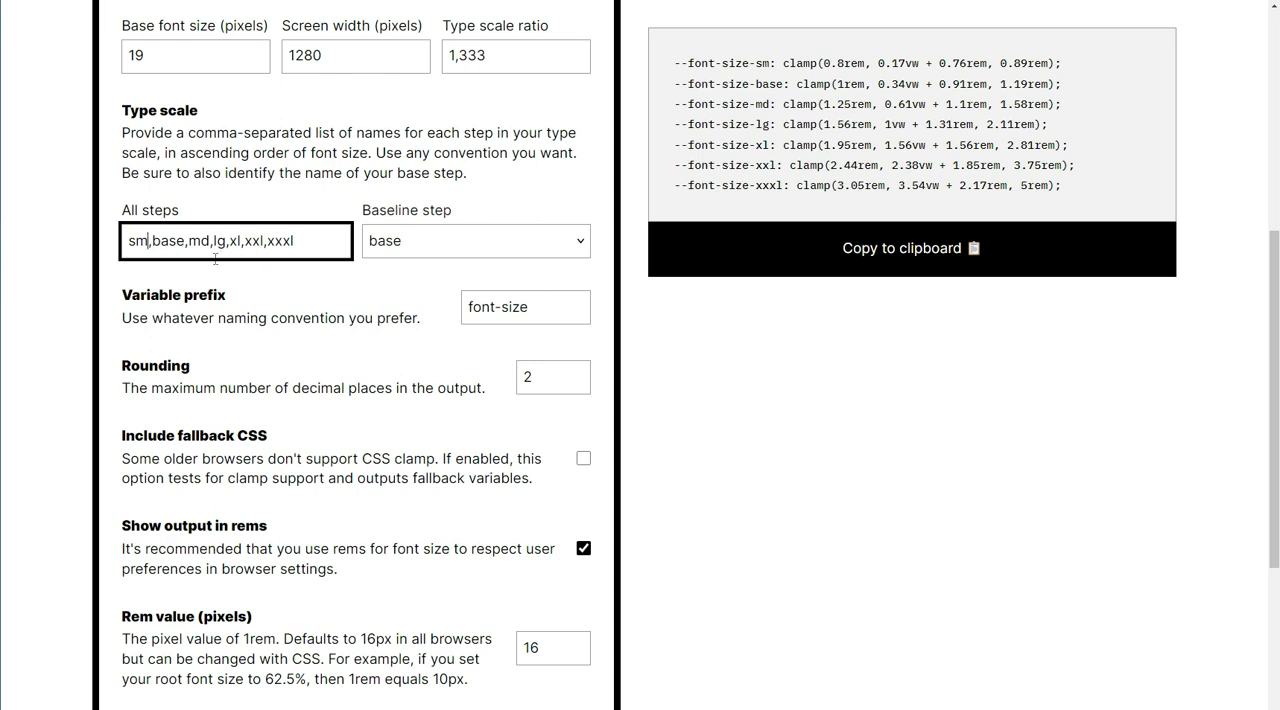
key("BackSpace")
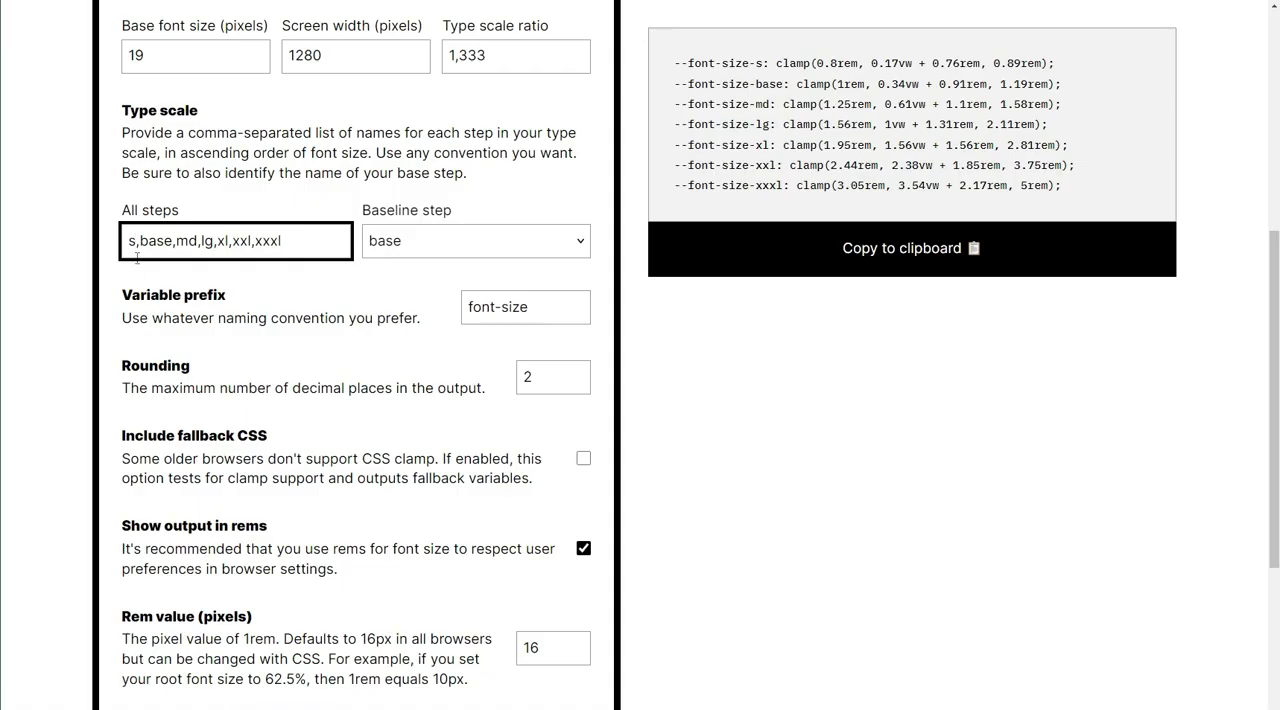
left_click_drag(139, 241, 176, 241)
key("BackSpace")
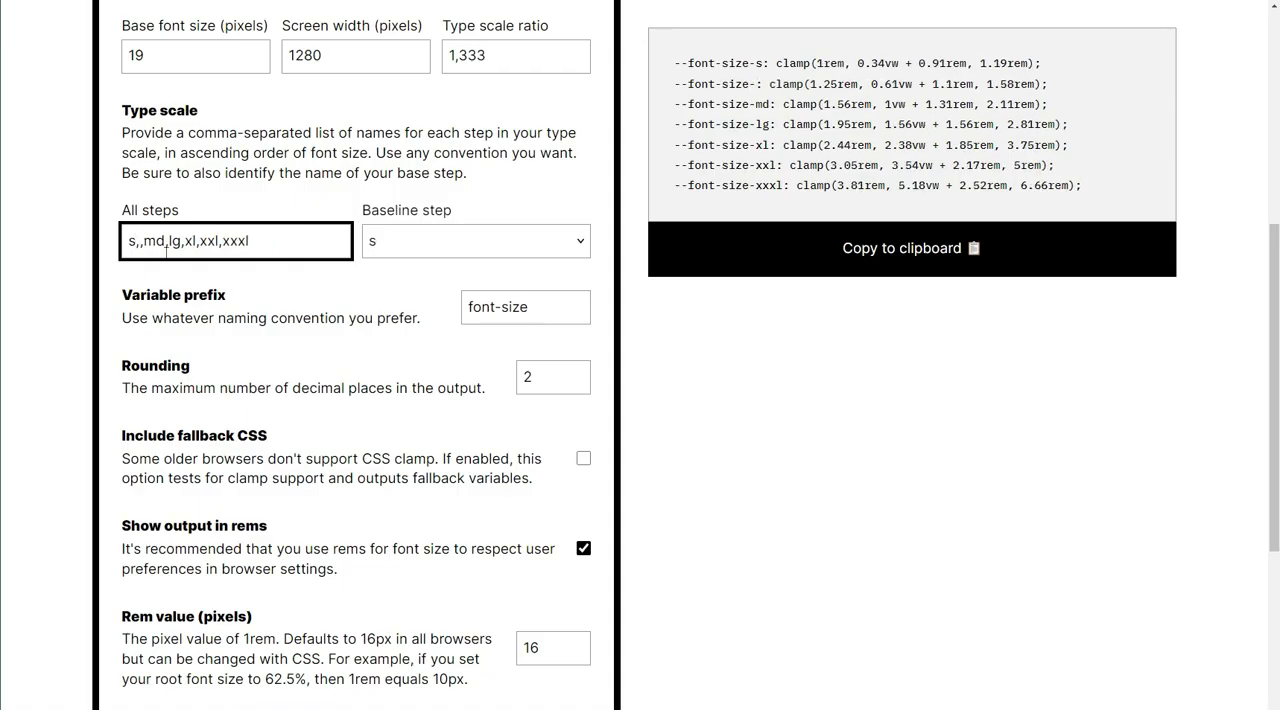
left_click(160, 240)
key("BackSpace")
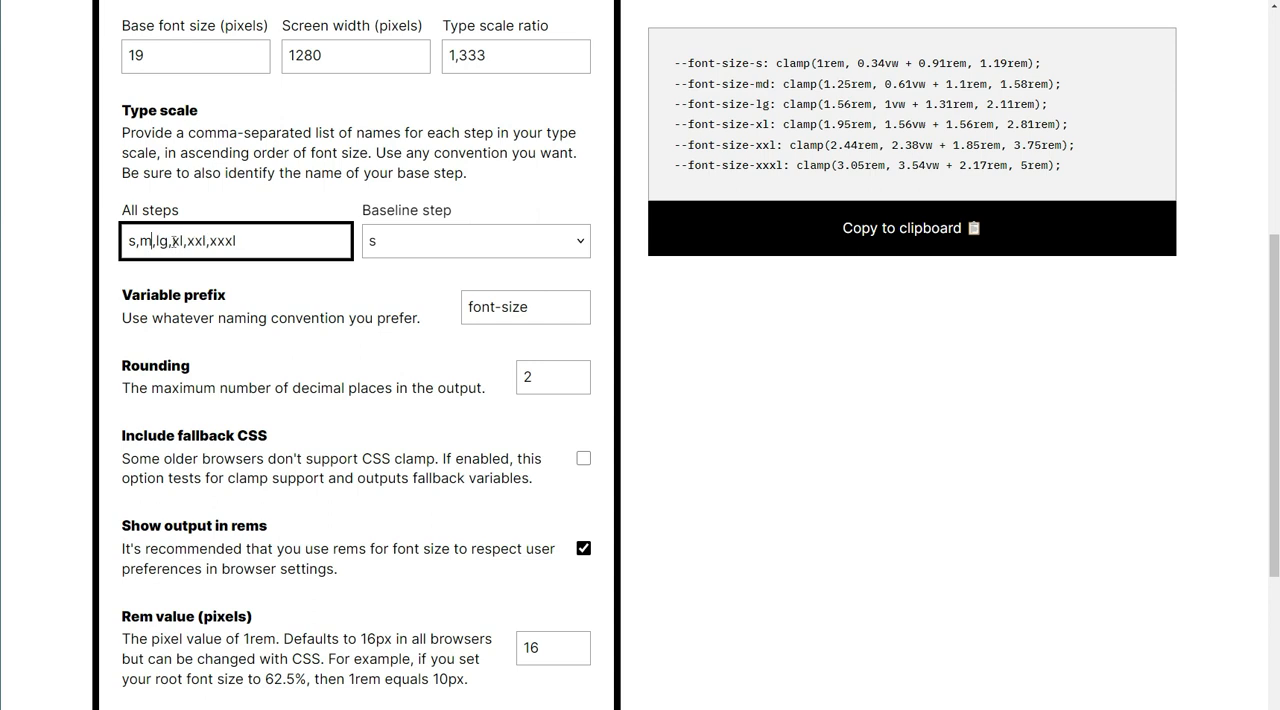
left_click_drag(168, 242, 172, 242)
key("Left")
key("BackSpace")
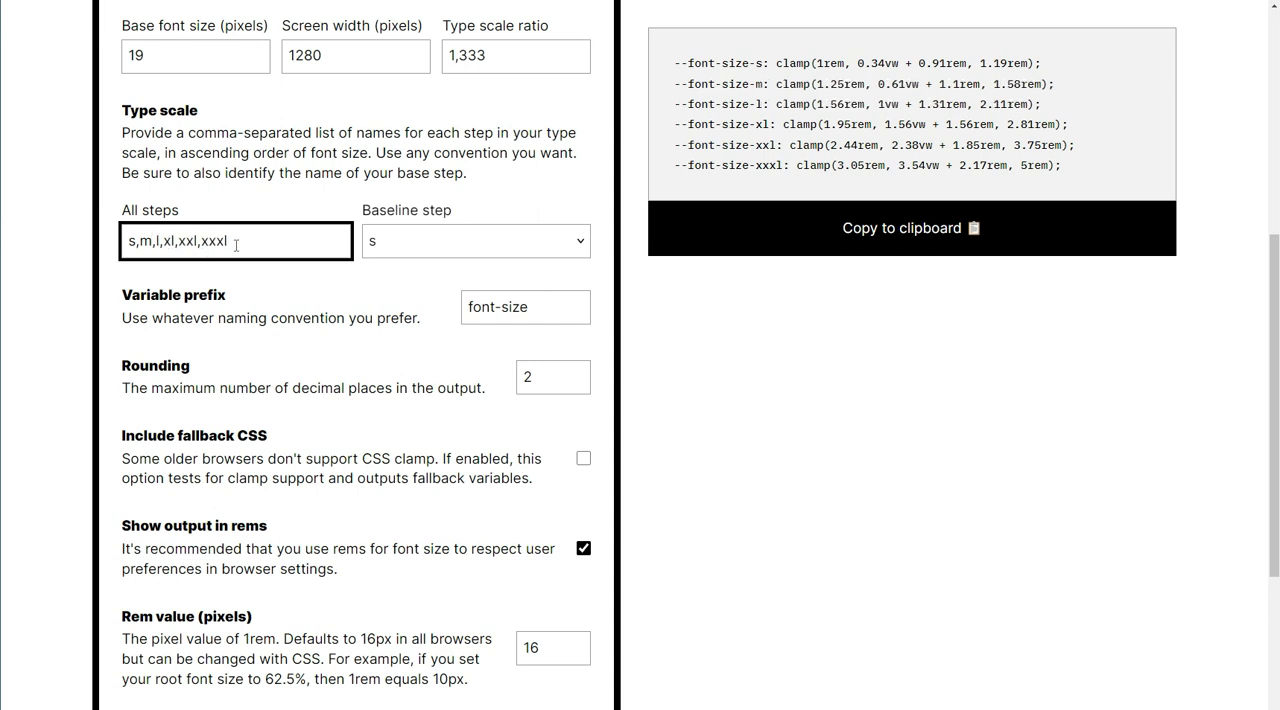
left_click(425, 250)
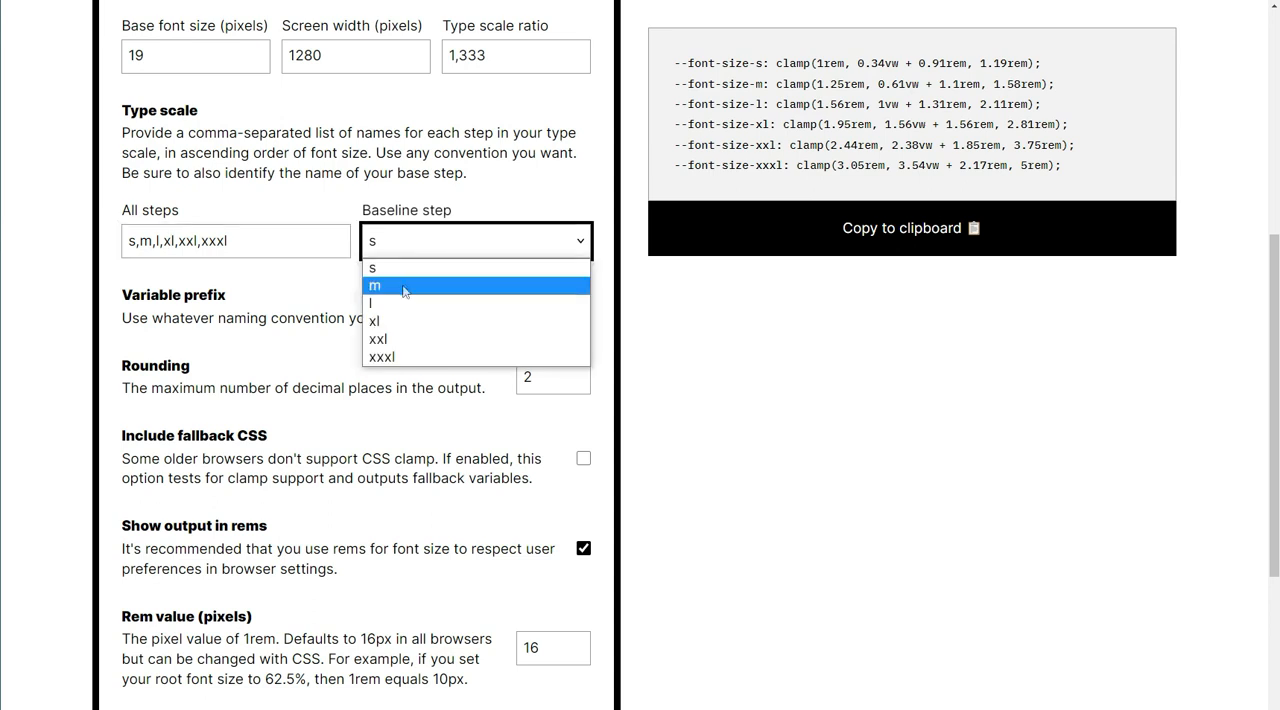
left_click(424, 284)
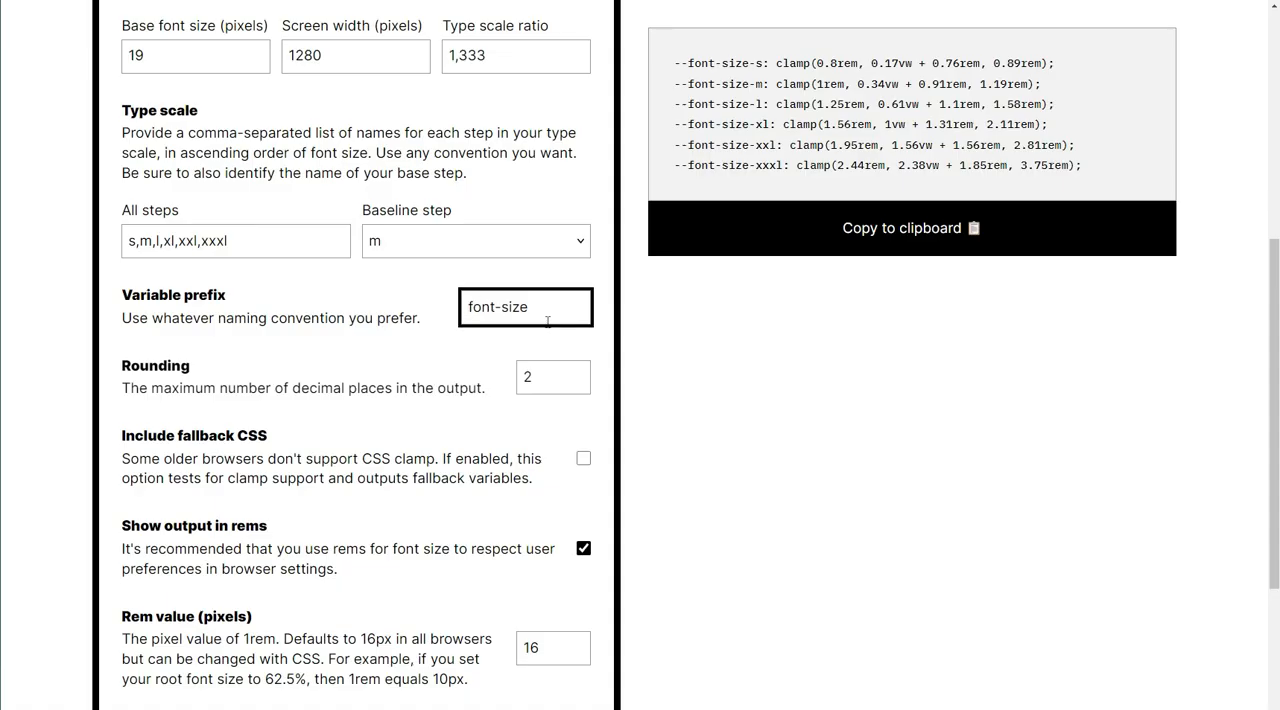
Step: Try space as the variable prefix and set it back to font-size
left_click_drag(548, 321, 466, 314)
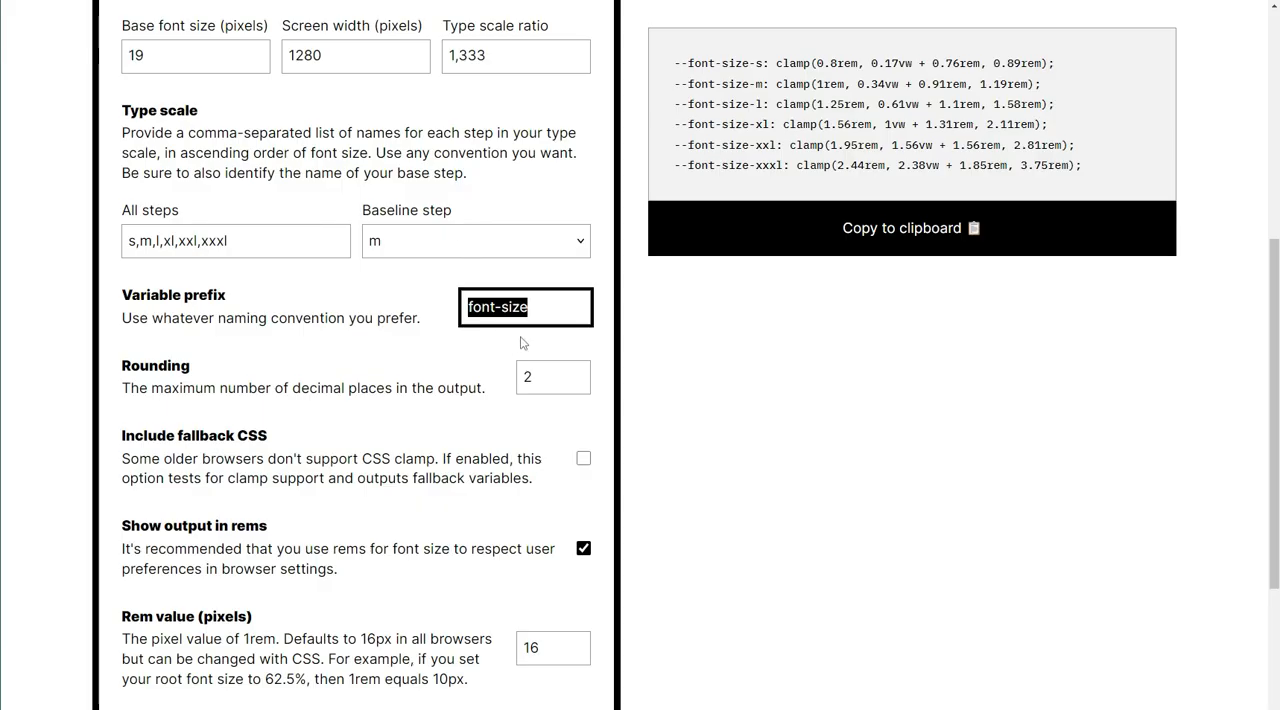
type("space")
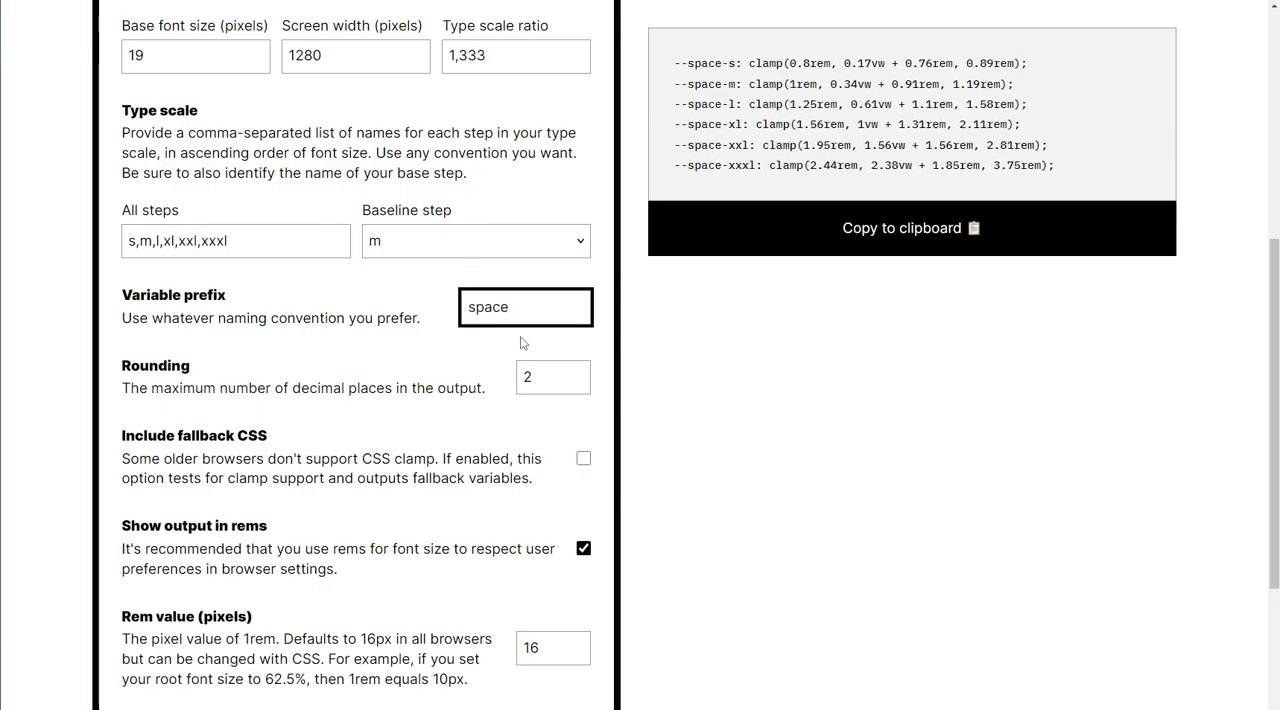
key("ctrl+a")
type("font-s")
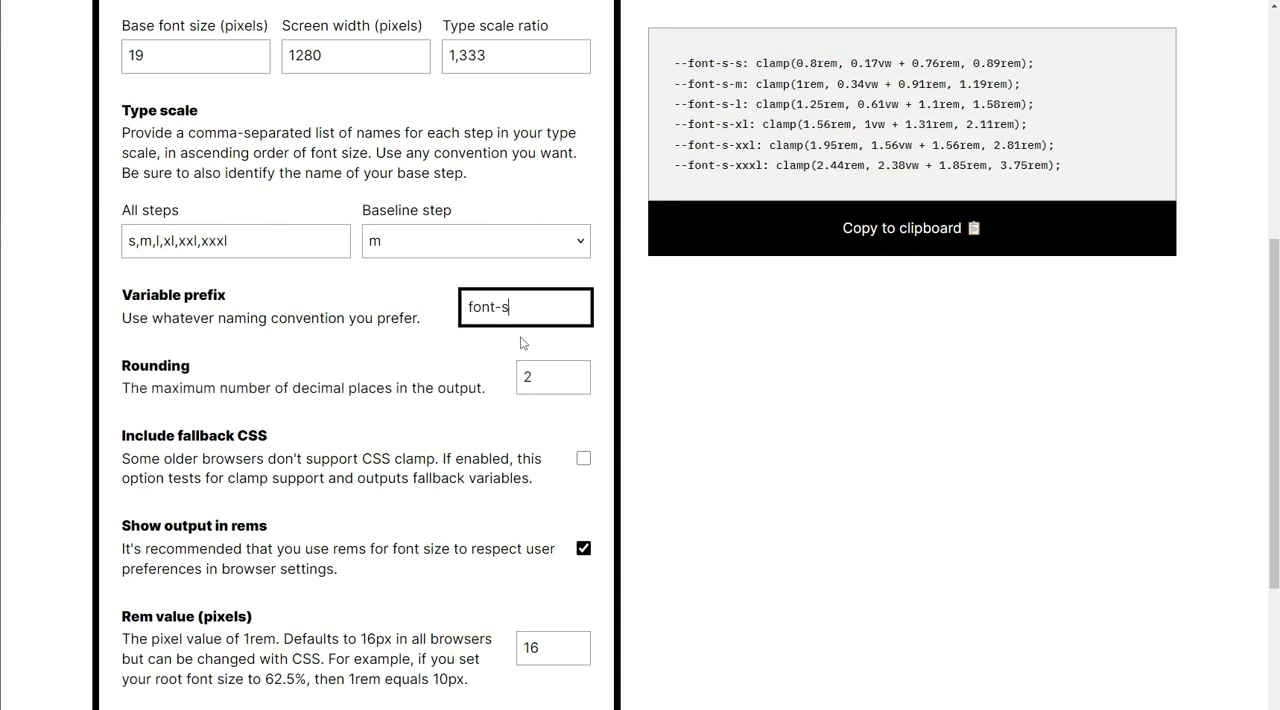
type("ize")
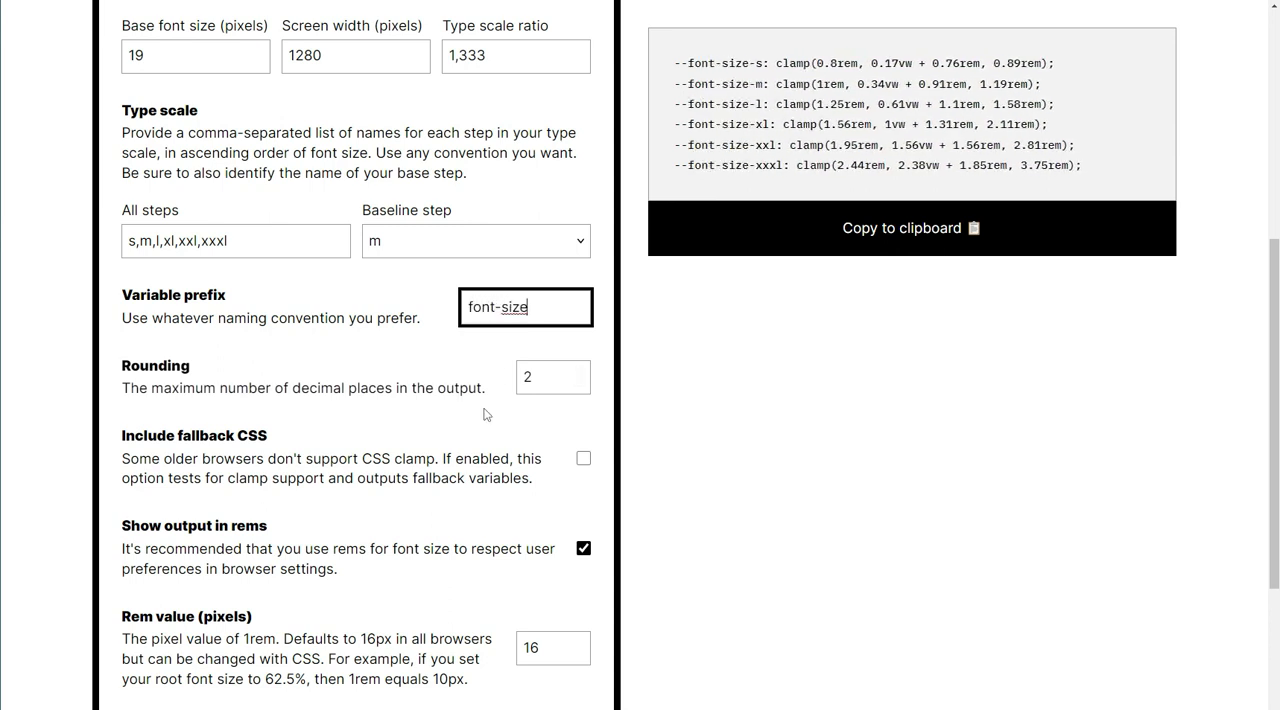
Step: Include the fallback CSS in the calculator's output and set the rem value to 10 pixels
left_click(584, 459)
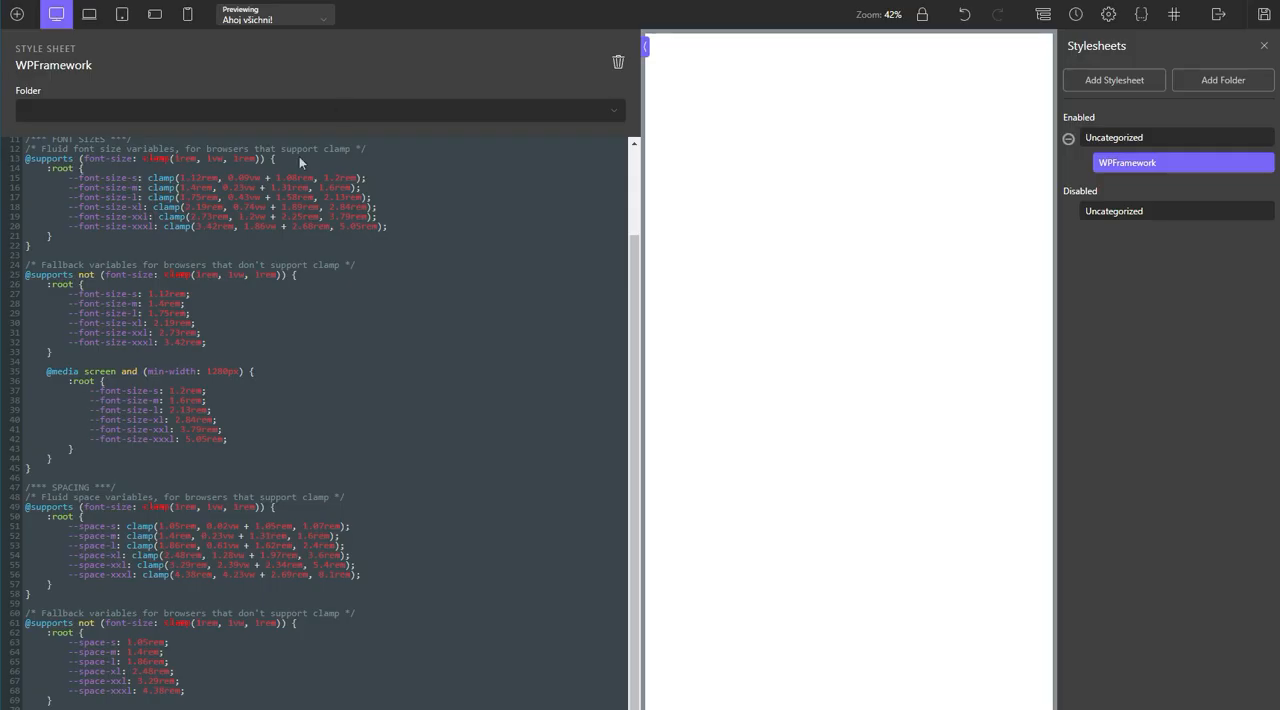
scroll(299, 156, "up", 3)
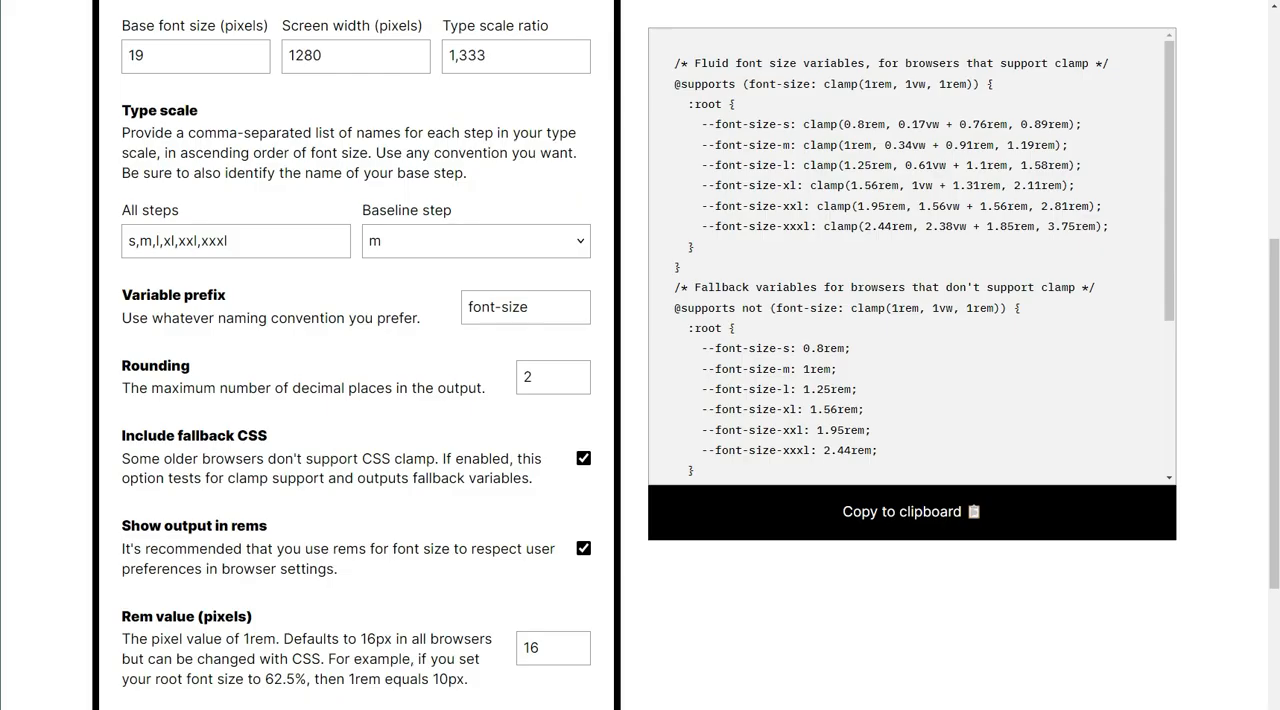
scroll(172, 398, "down", 3)
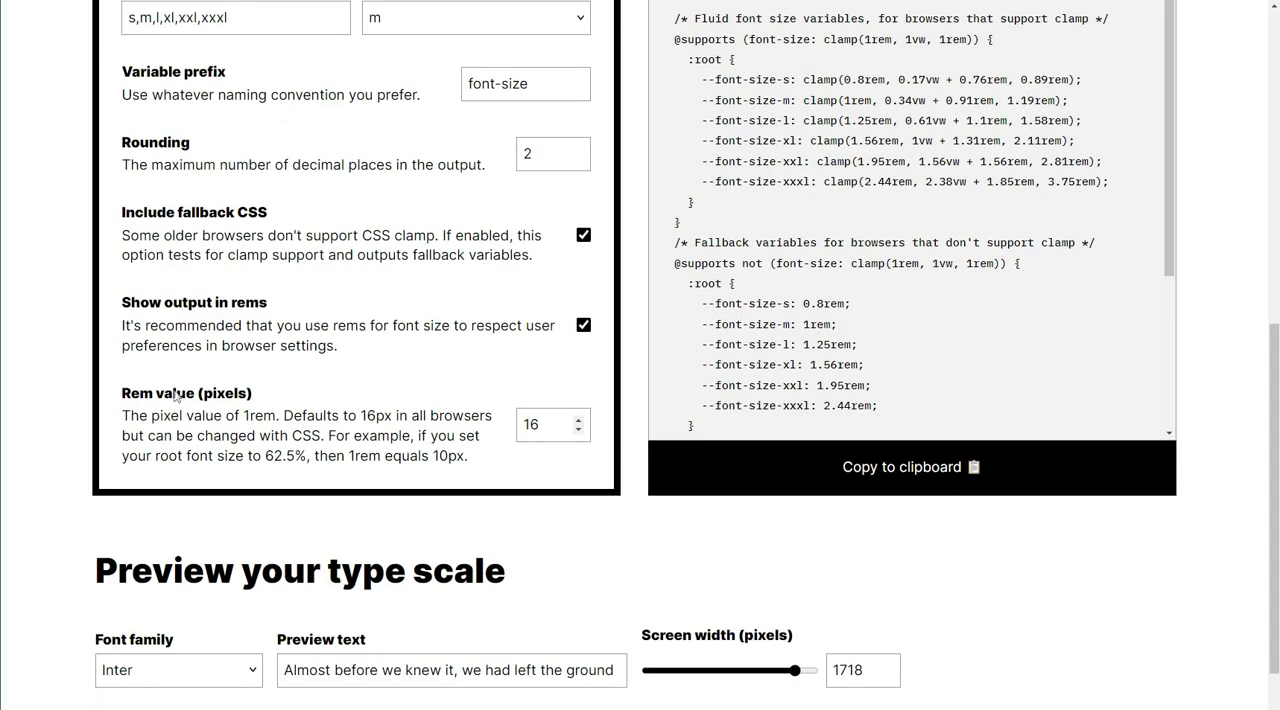
double_click(529, 430)
type("10")
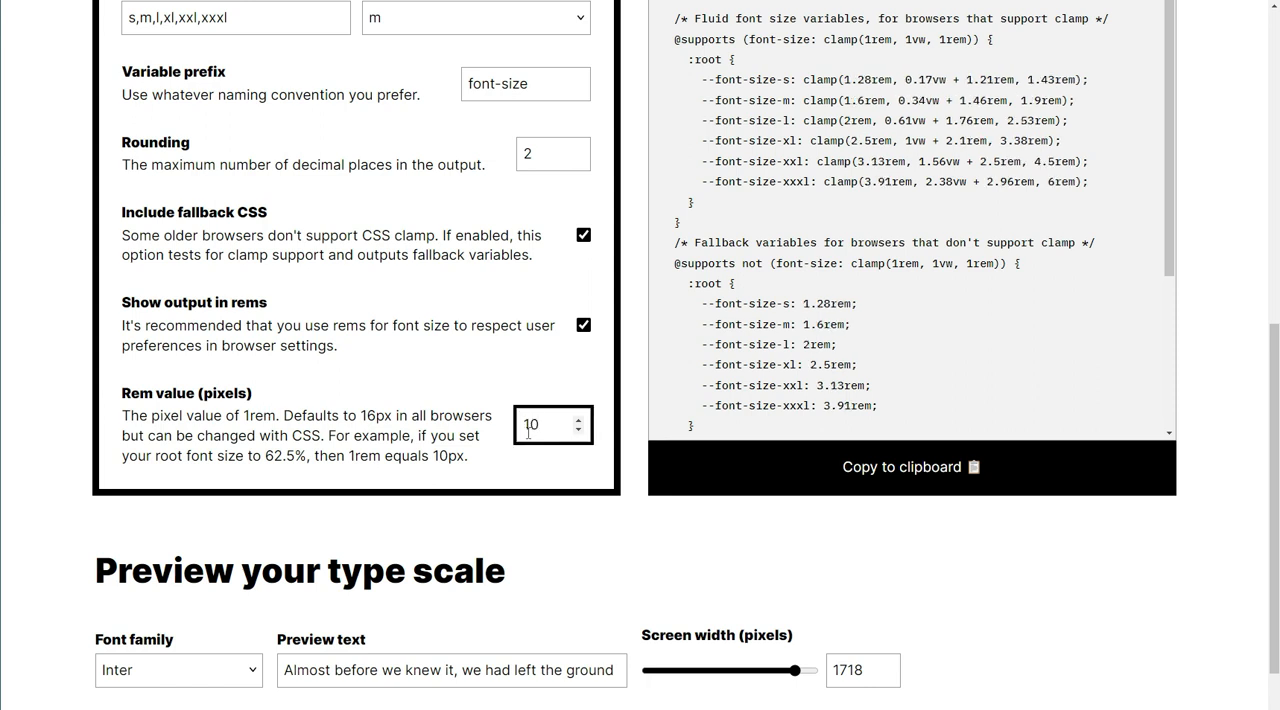
left_click(520, 371)
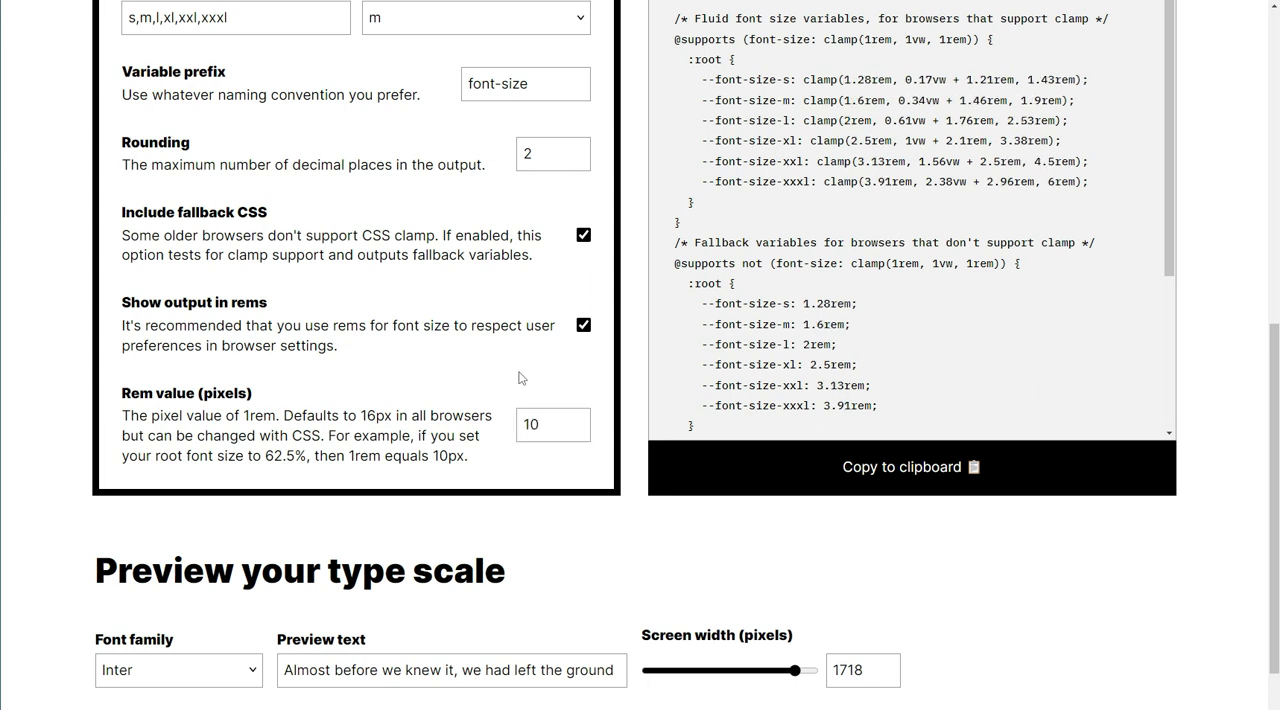
left_click(553, 431)
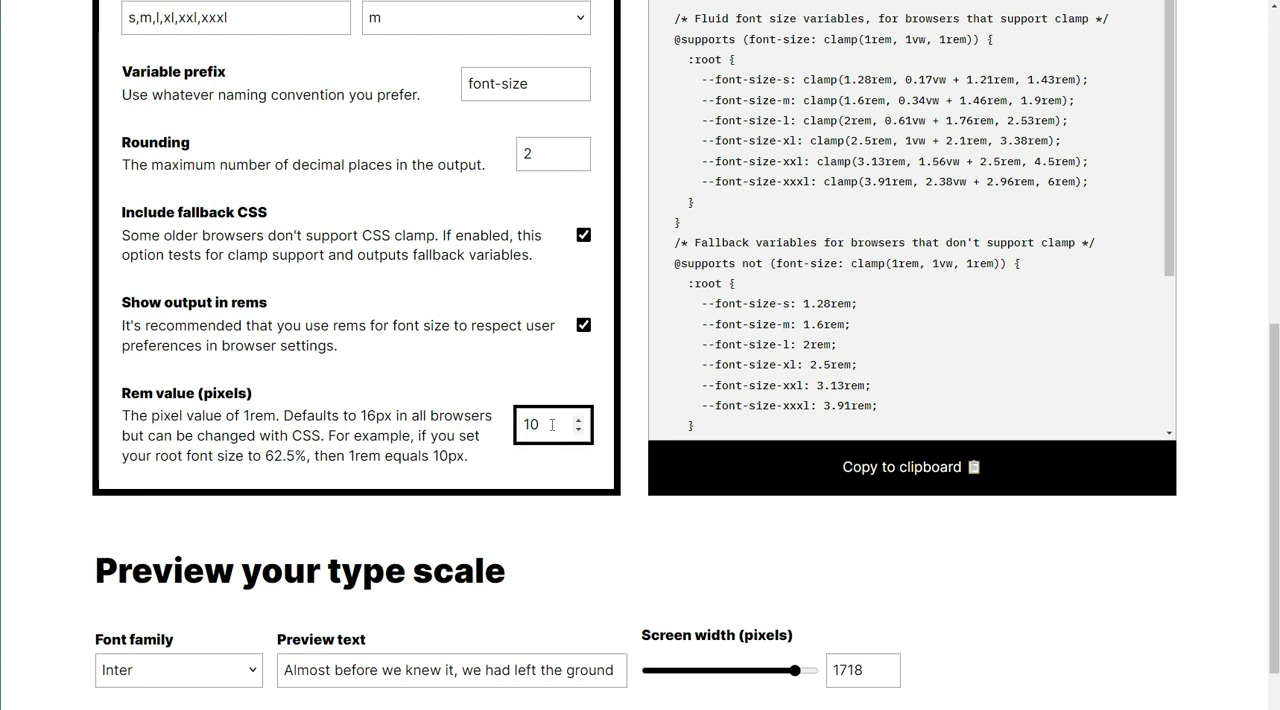
Step: Look over the generated font size CSS and compare it with the font size and spacing blocks in Oxygen's WPFramework stylesheet
scroll(595, 480, "up", 2)
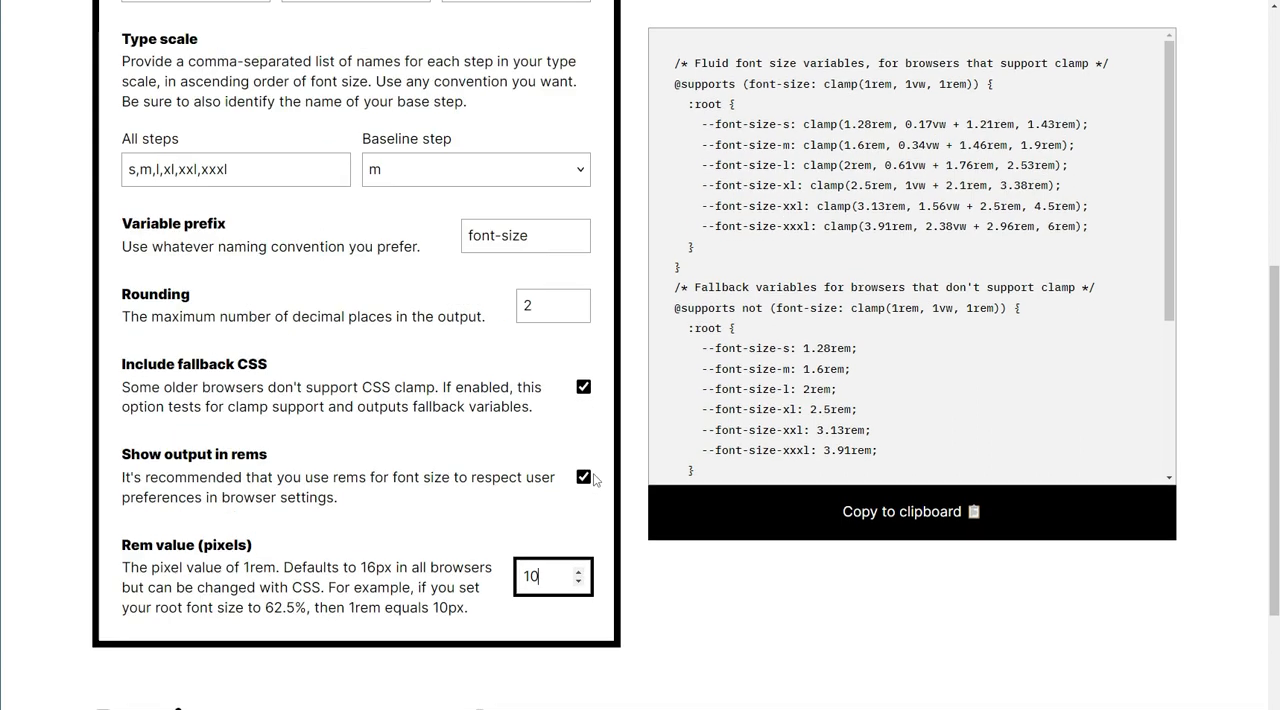
scroll(595, 480, "up", 1)
scroll(960, 343, "down", 3)
scroll(960, 340, "up", 3)
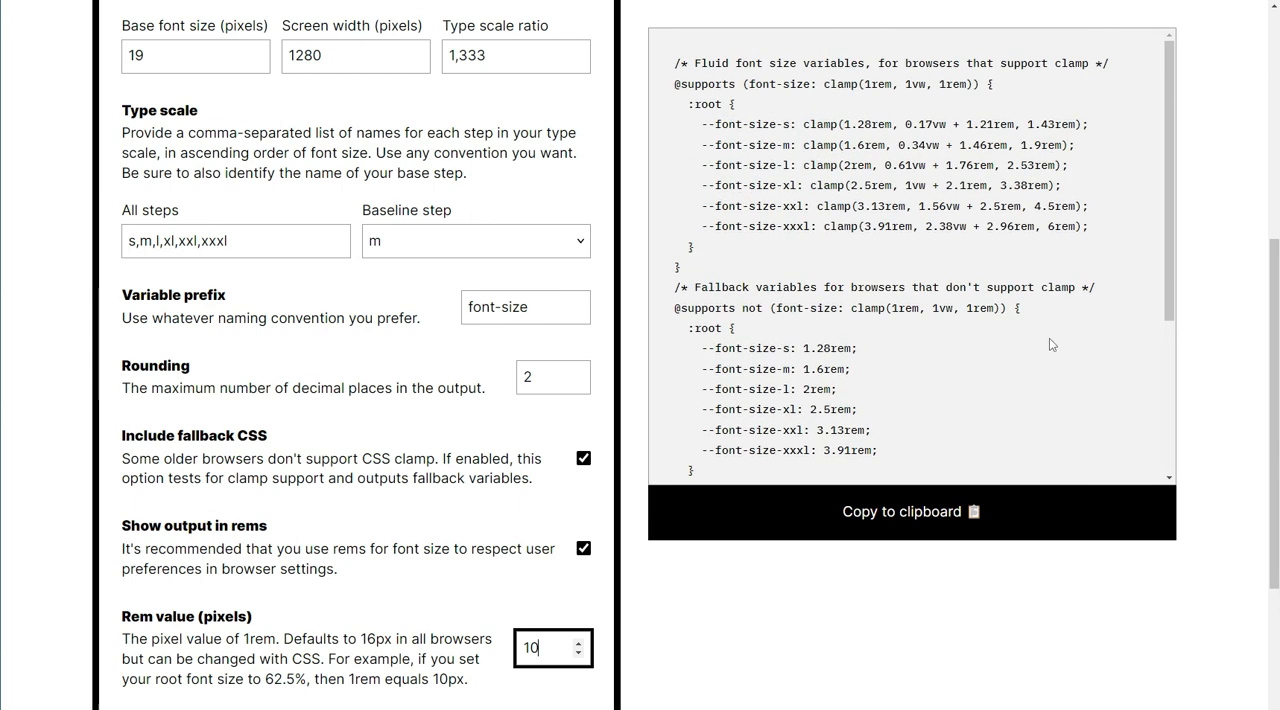
left_click_drag(679, 58, 805, 193)
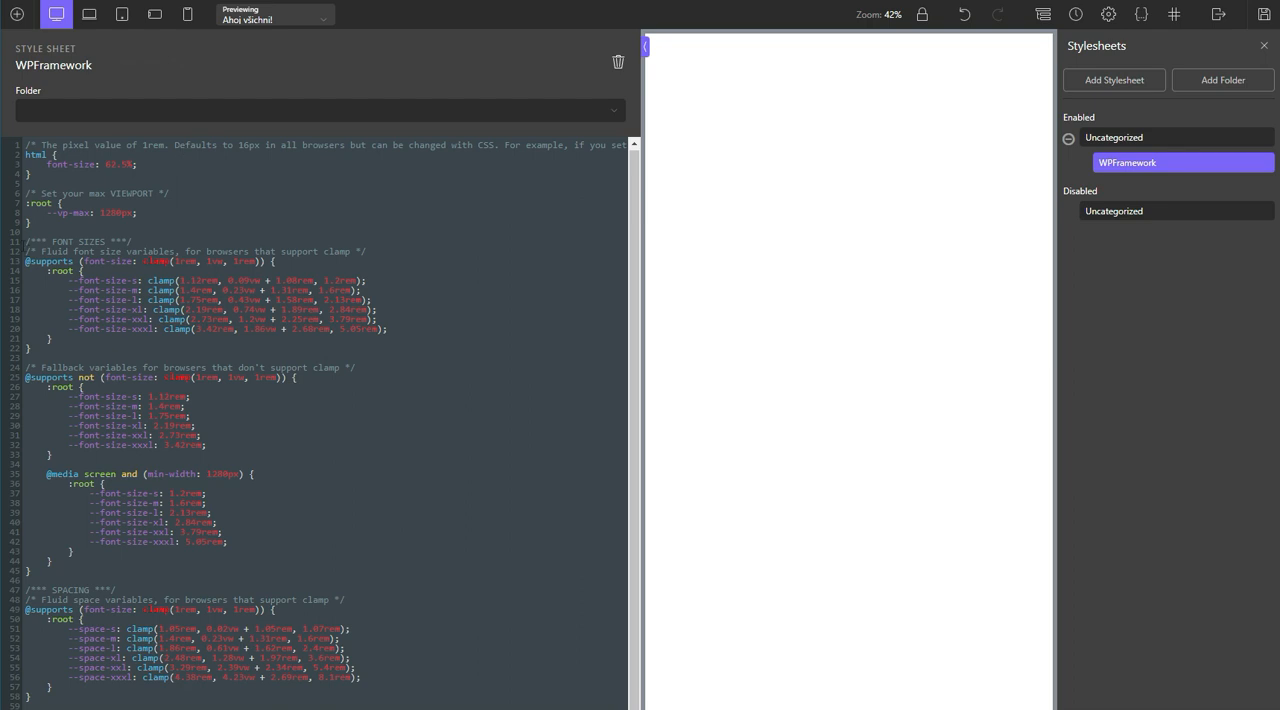
left_click_drag(26, 241, 292, 574)
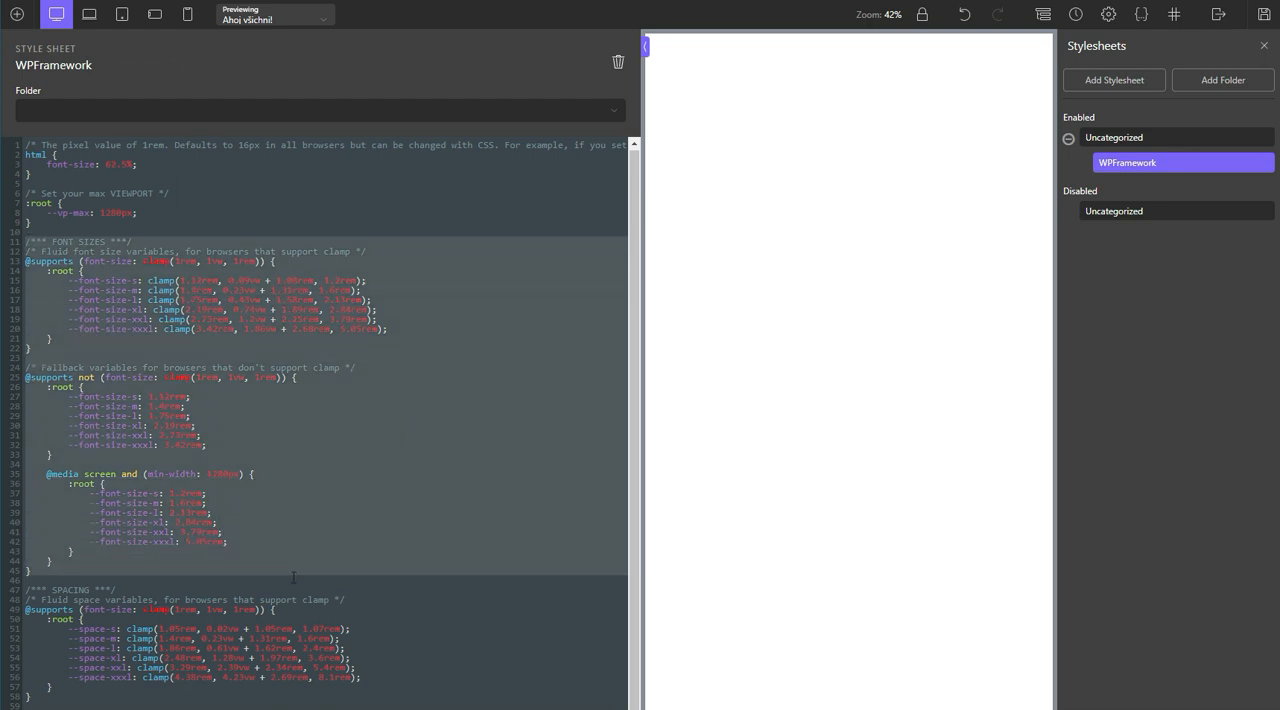
scroll(284, 547, "down", 3)
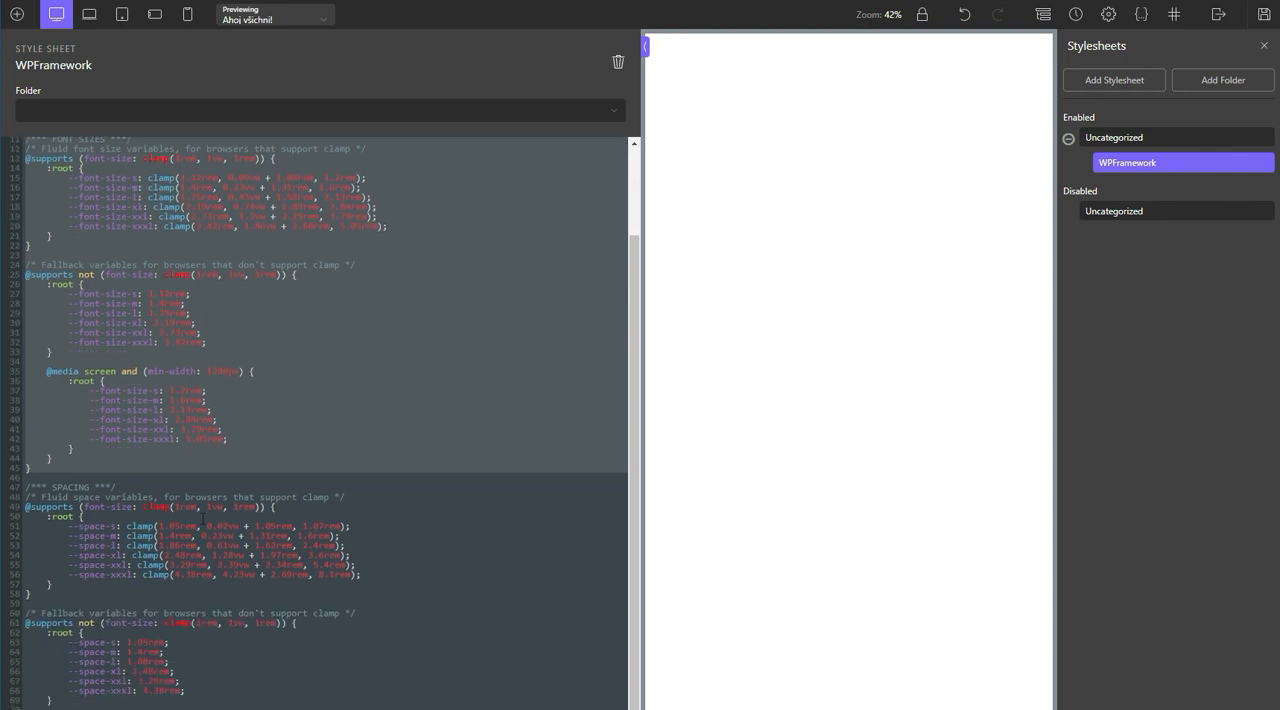
left_click(272, 560)
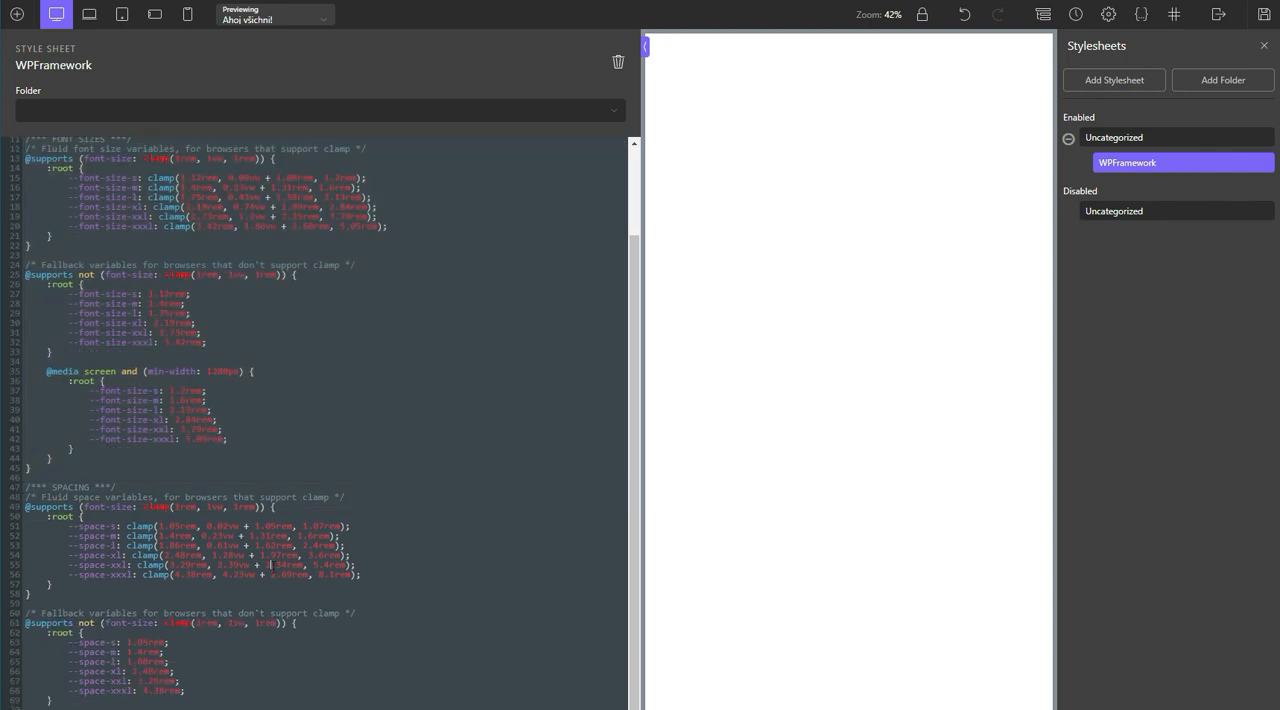
scroll(272, 553, "up", 2)
scroll(272, 553, "up", 2)
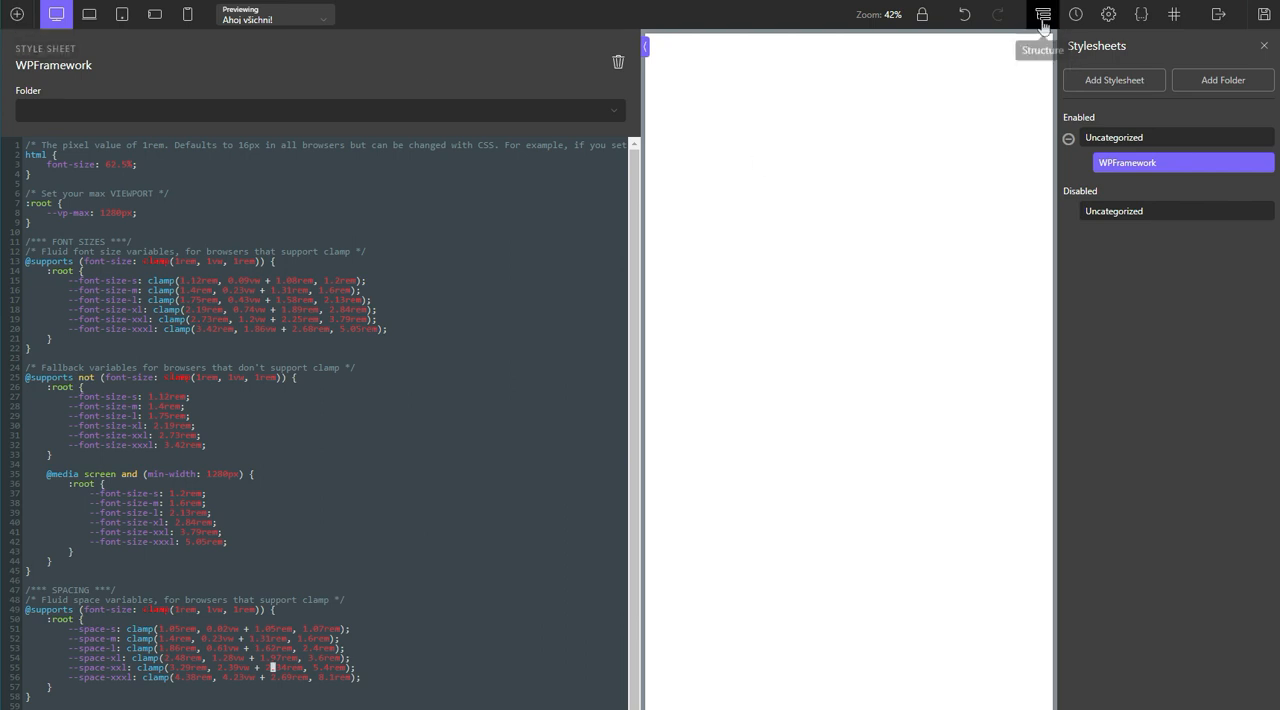
Step: Show the Main template's element structure and add an Inner Content element to its body
left_click(1043, 16)
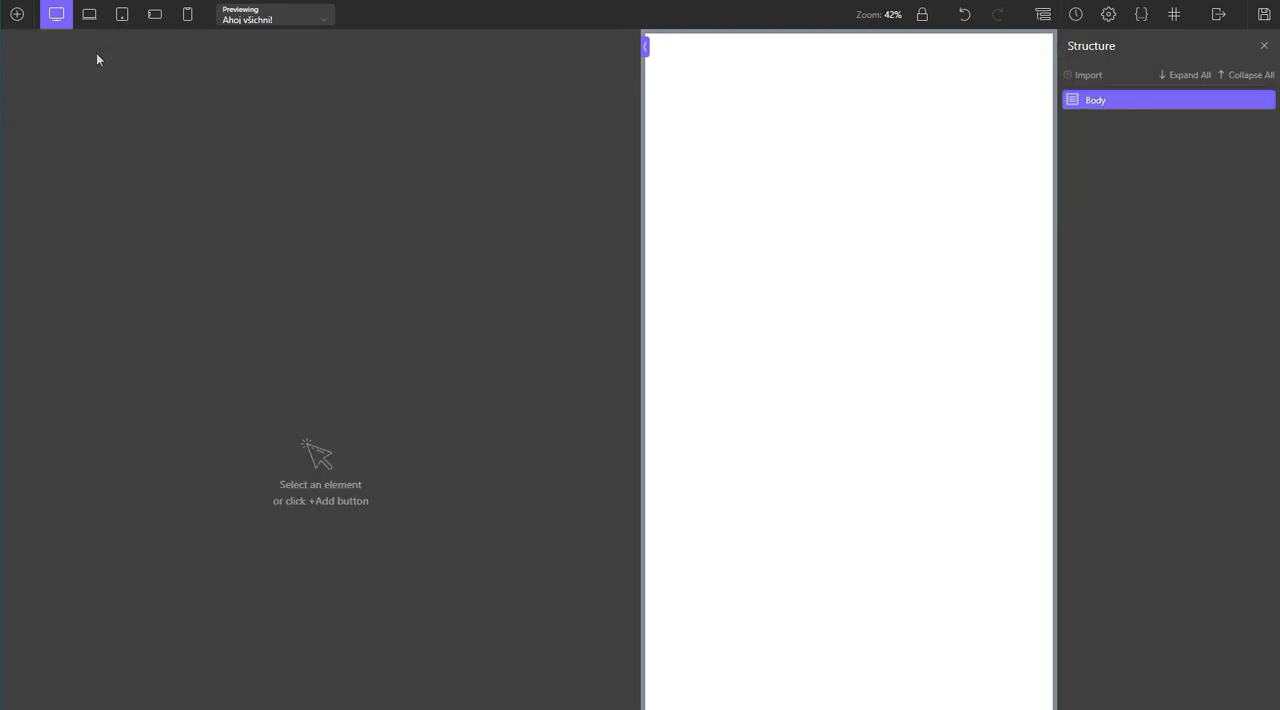
left_click(19, 15)
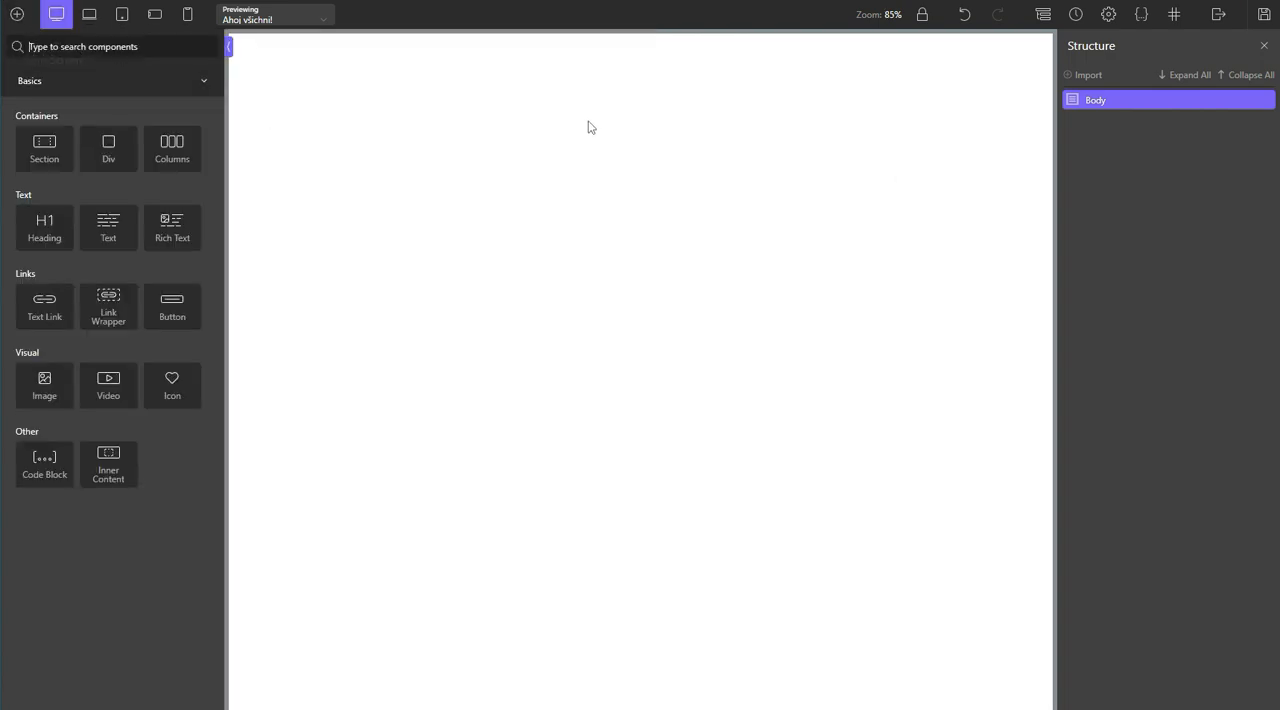
type("inn")
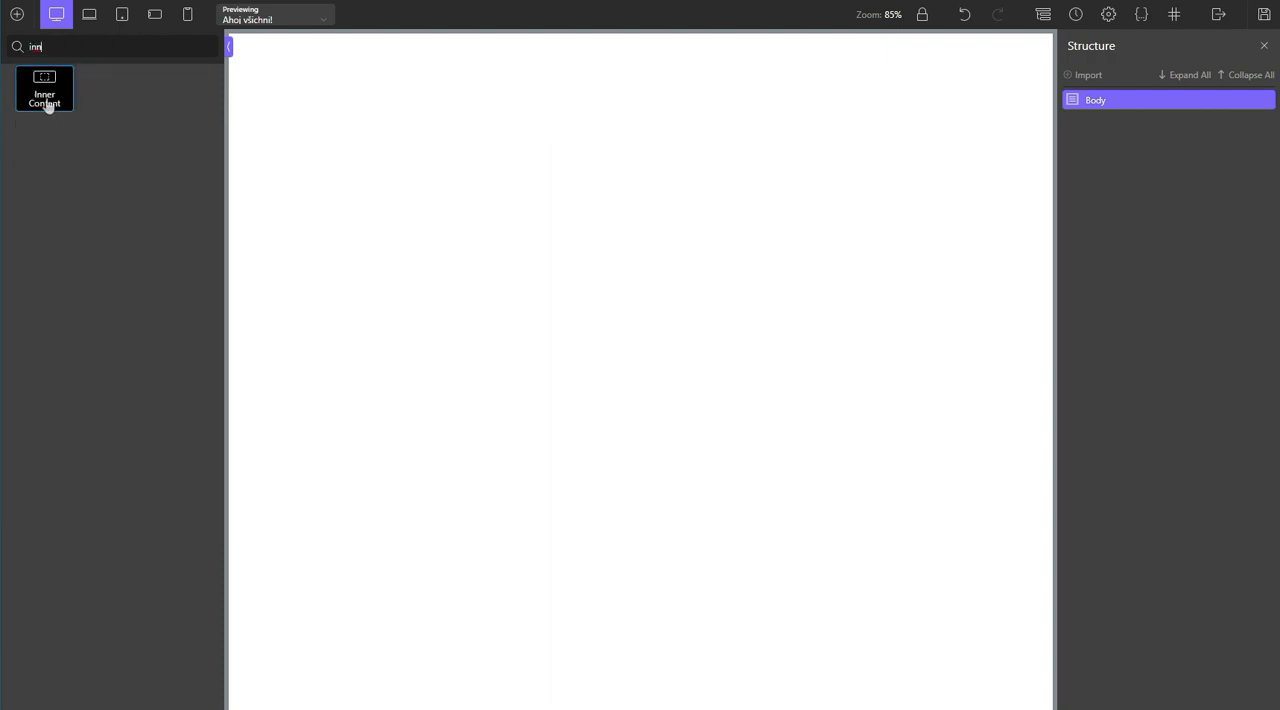
left_click(46, 105)
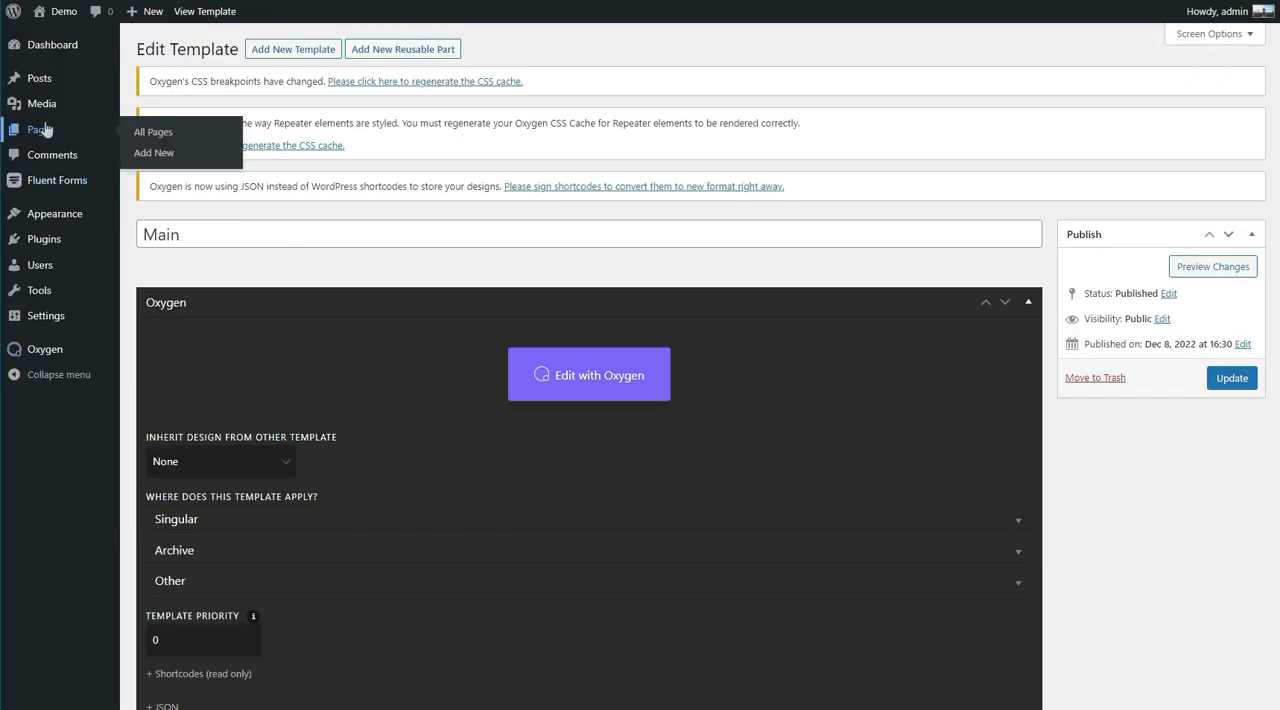
Step: Create a new WordPress page titled Playground and publish it
left_click(42, 130)
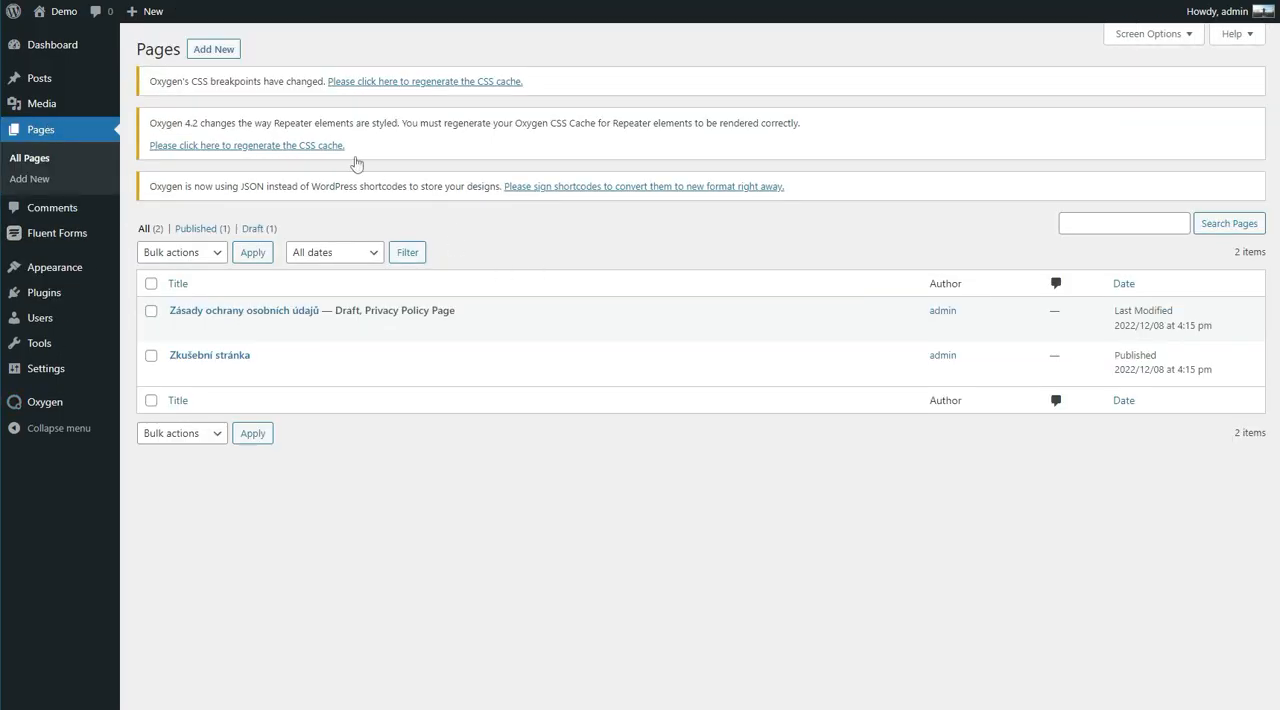
left_click(210, 49)
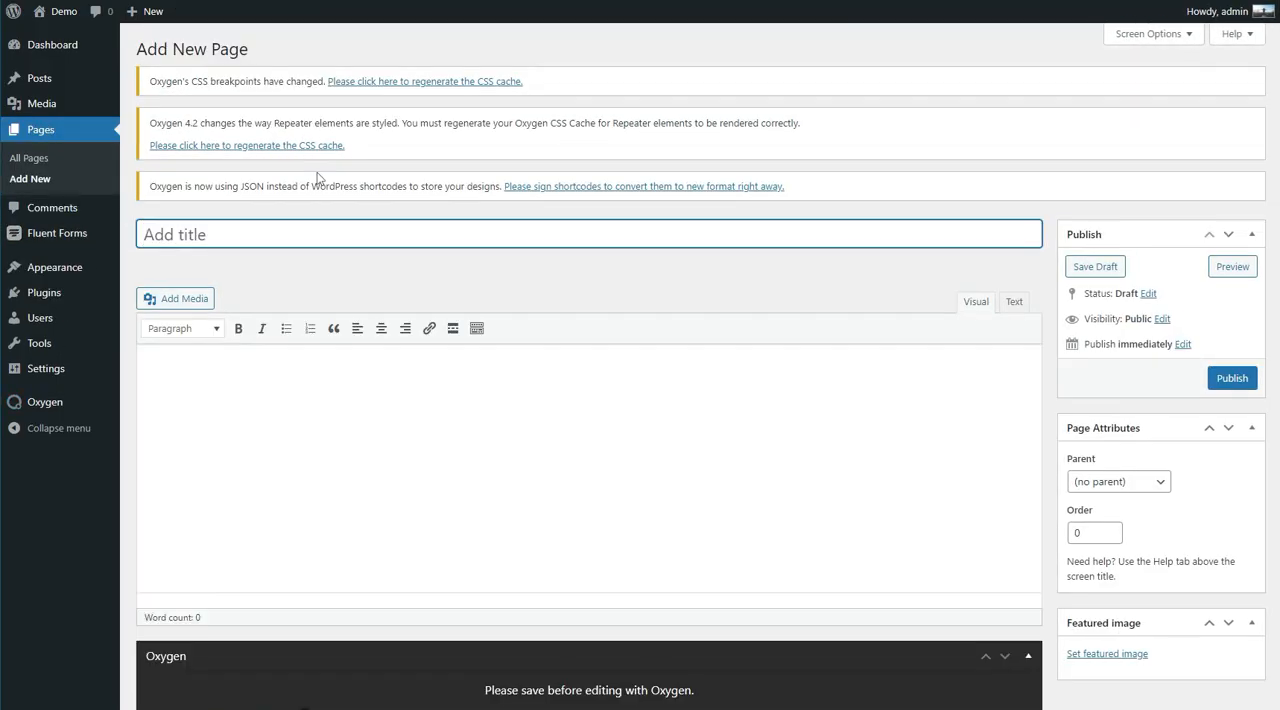
type("Playfu")
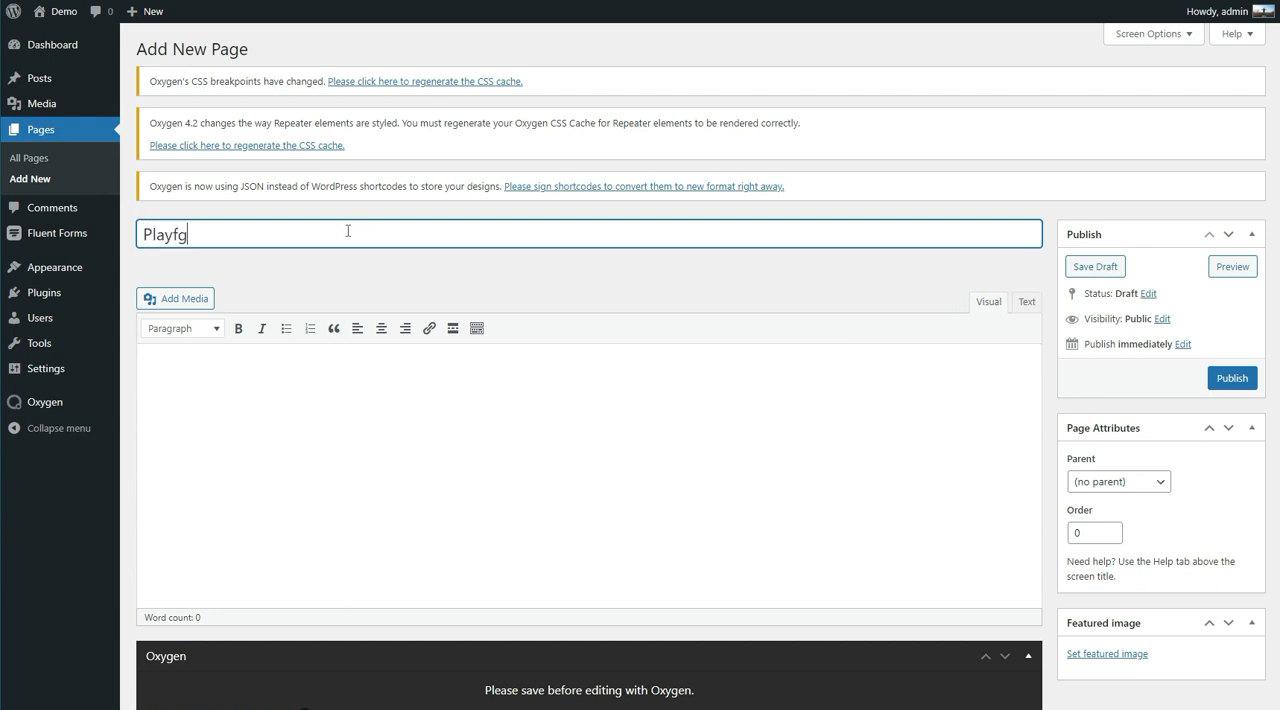
key("BackSpace")
key("BackSpace")
type("gore")
key("BackSpace")
key("BackSpace")
key("BackSpace")
type("round")
left_click(1230, 377)
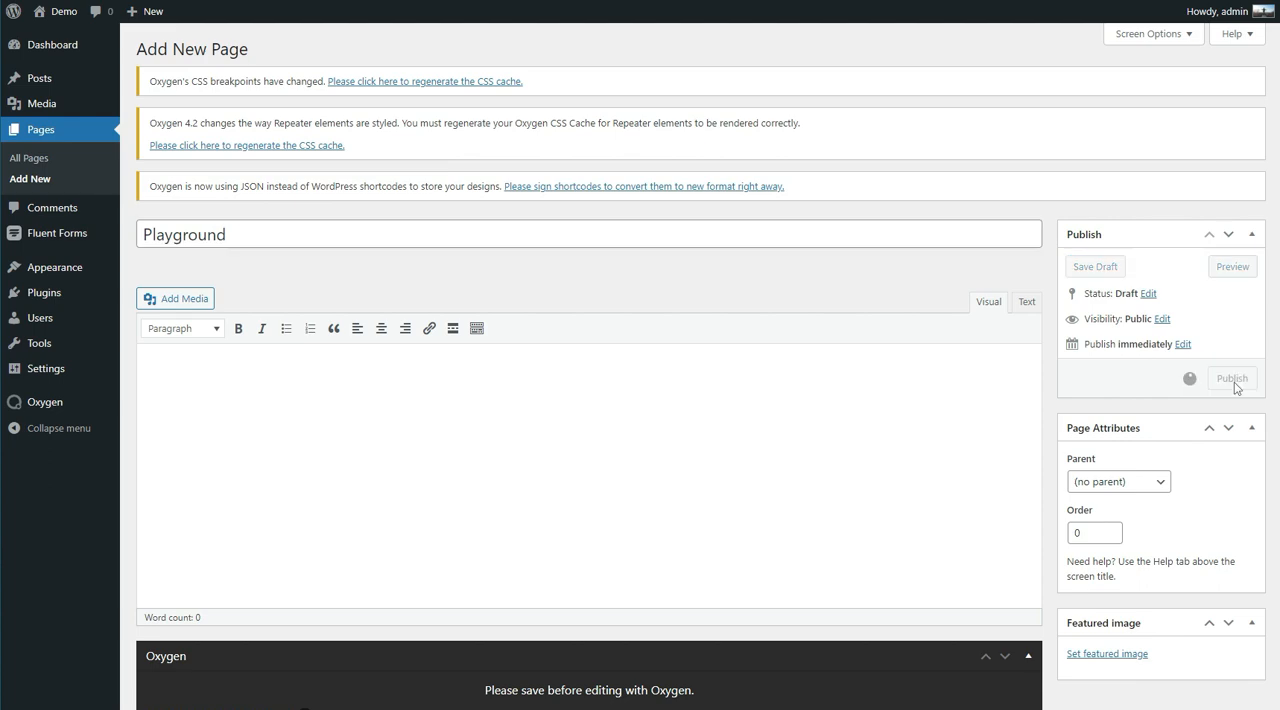
Step: Open the Playground page in Oxygen, add a section to its content area and show the element structure
scroll(687, 651, "down", 1)
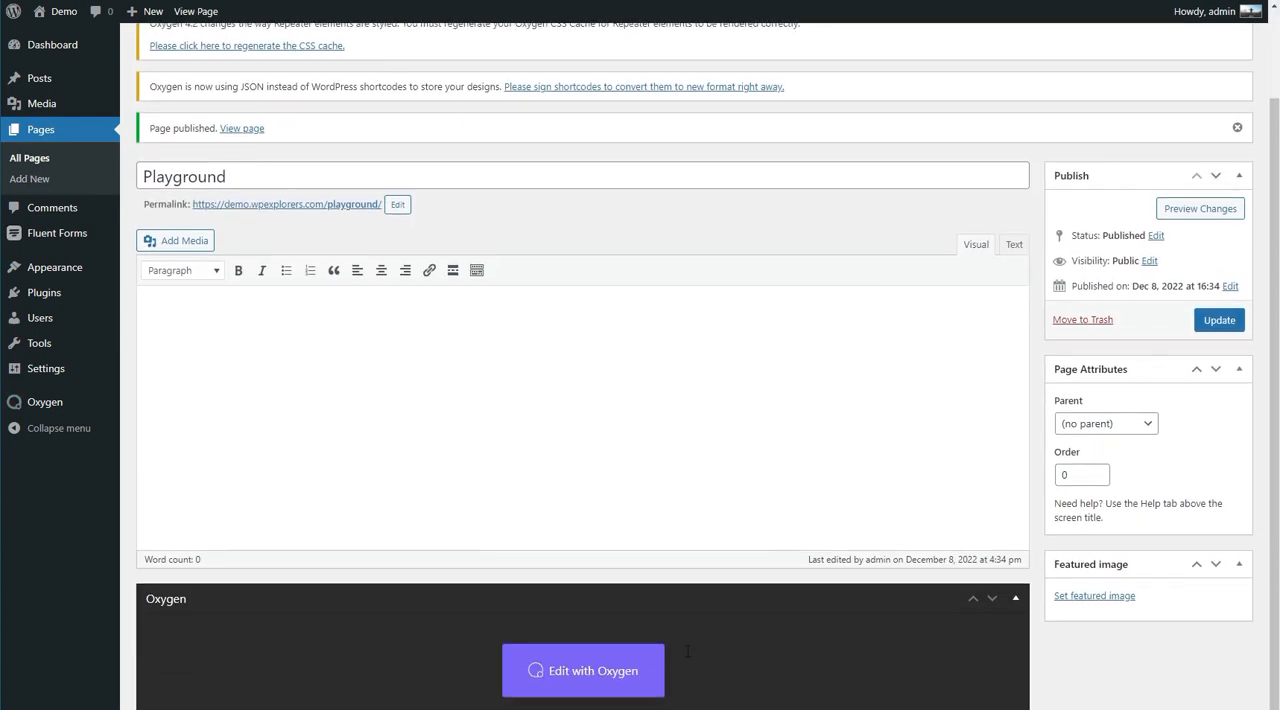
left_click(609, 652)
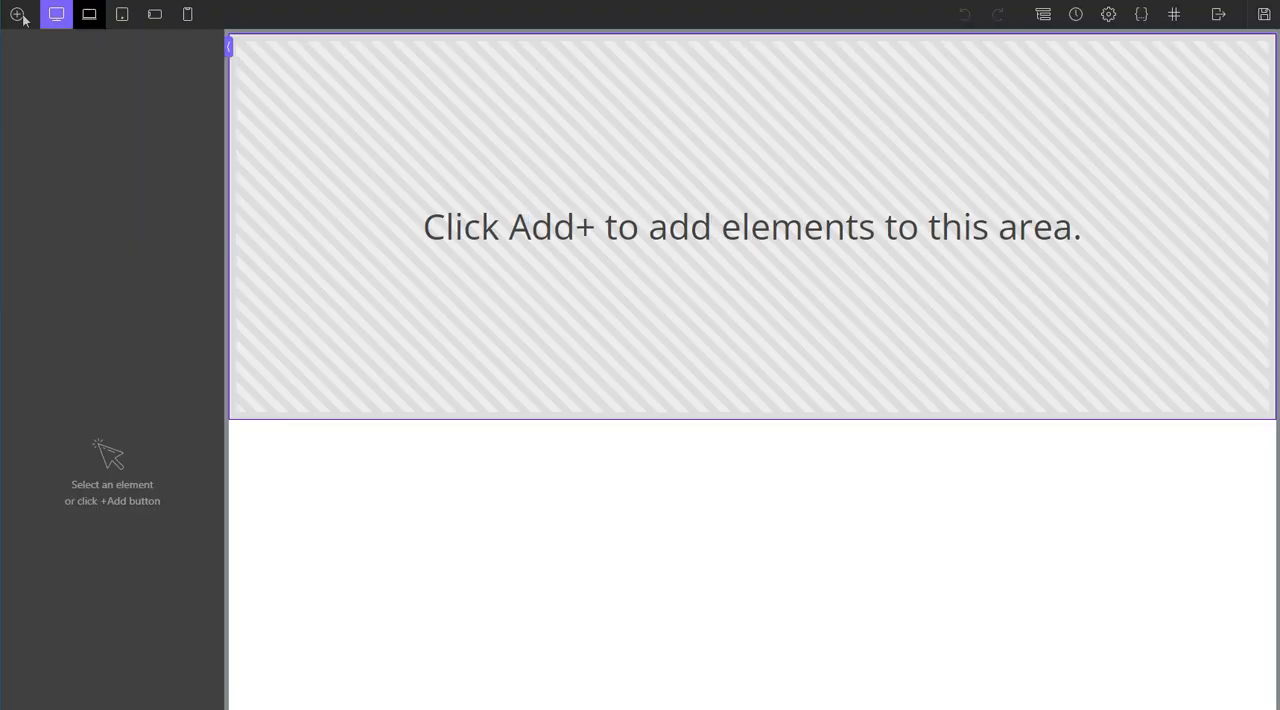
left_click(20, 15)
left_click(46, 152)
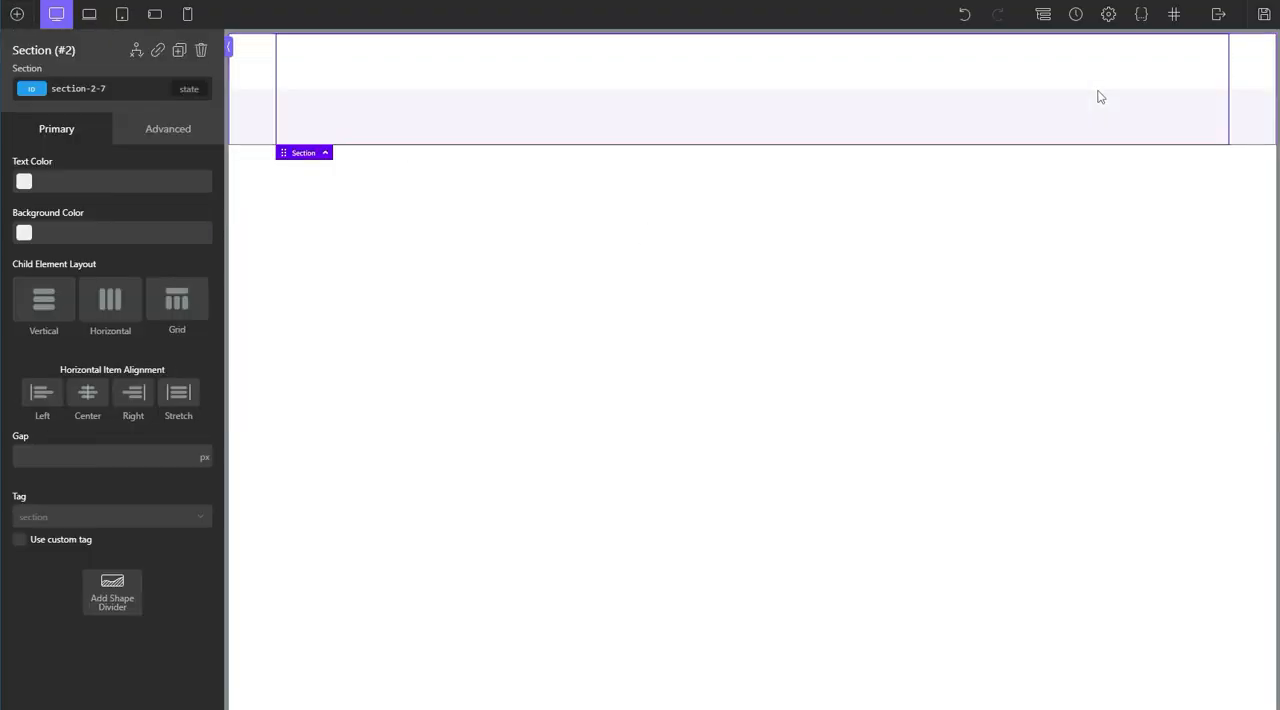
left_click(1043, 14)
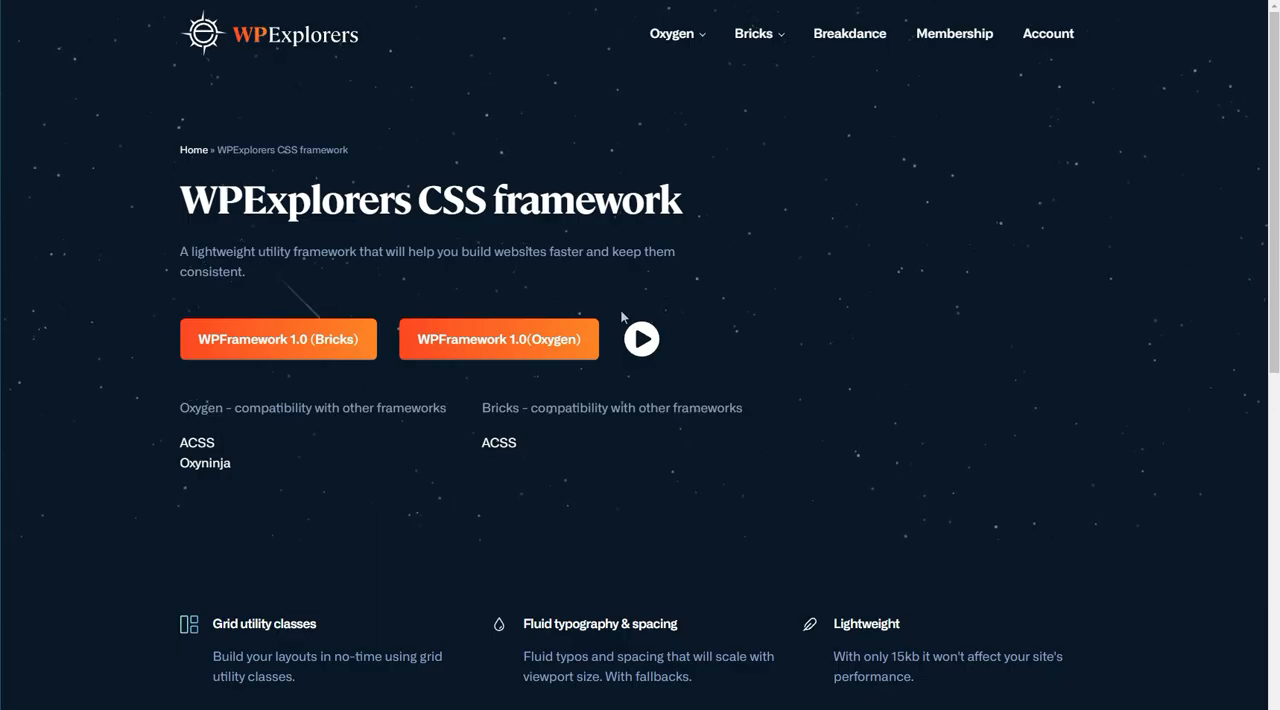
Step: Examine the utility class list and its categories on the WPExplorers CSS framework page
scroll(621, 316, "down", 5)
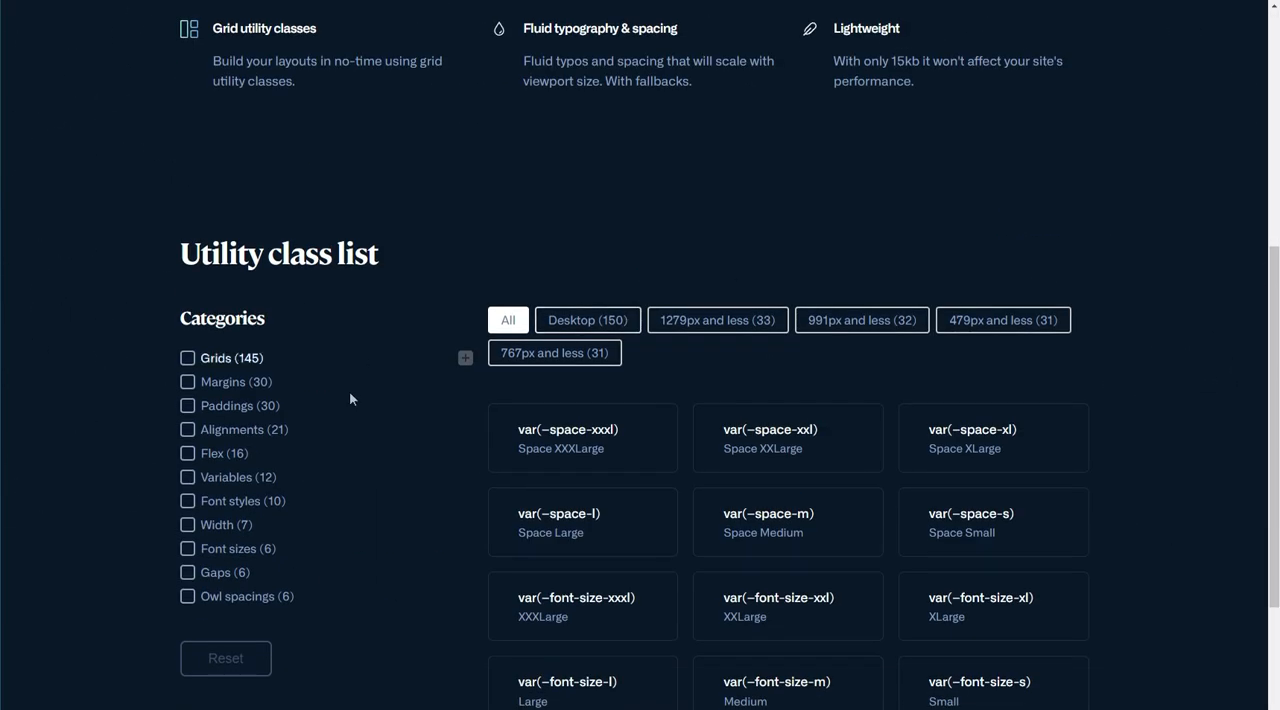
scroll(442, 424, "down", 5)
scroll(443, 433, "up", 4)
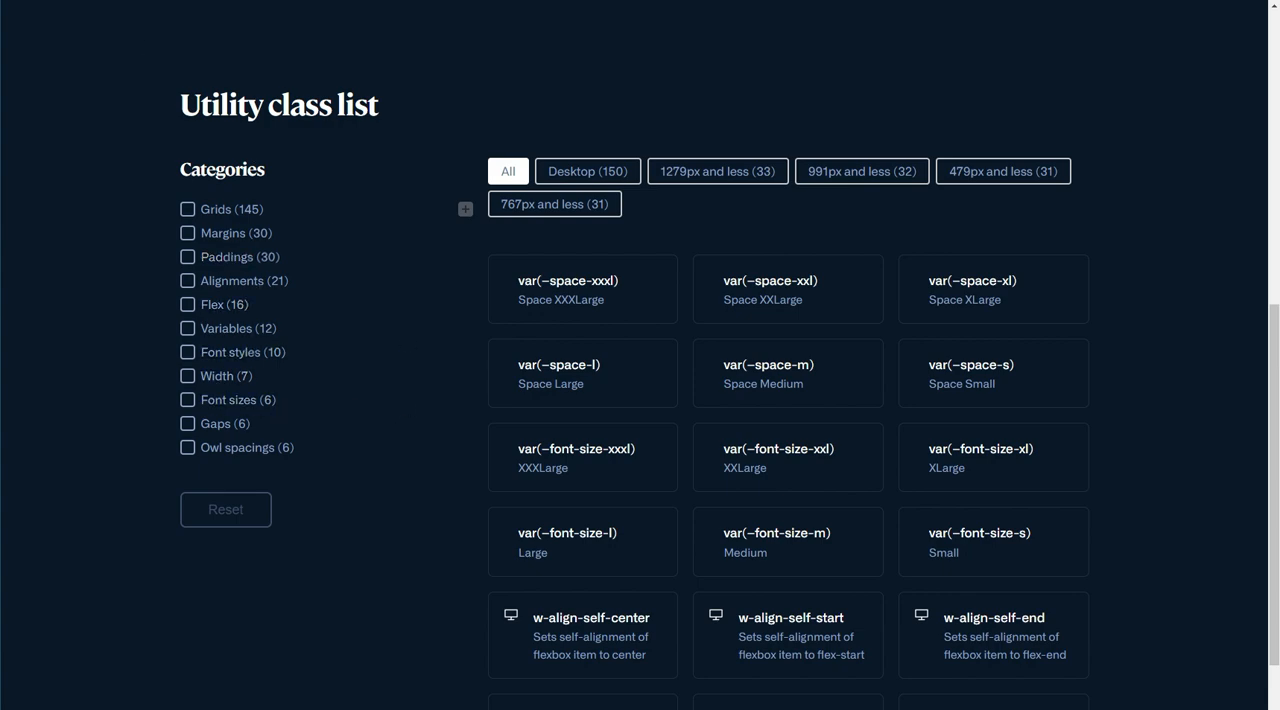
scroll(199, 85, "up", 6)
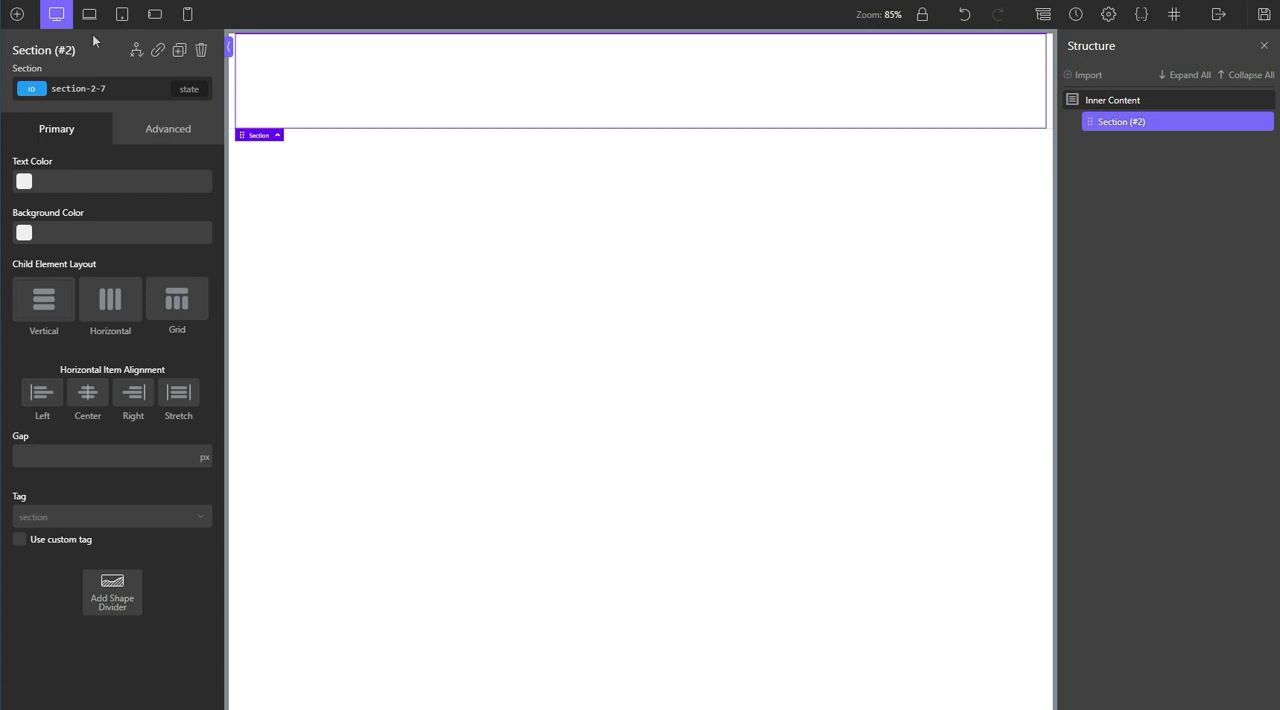
Step: Add a div inside the section of the Playground page in Oxygen and give it the class w-grid-3
left_click(15, 14)
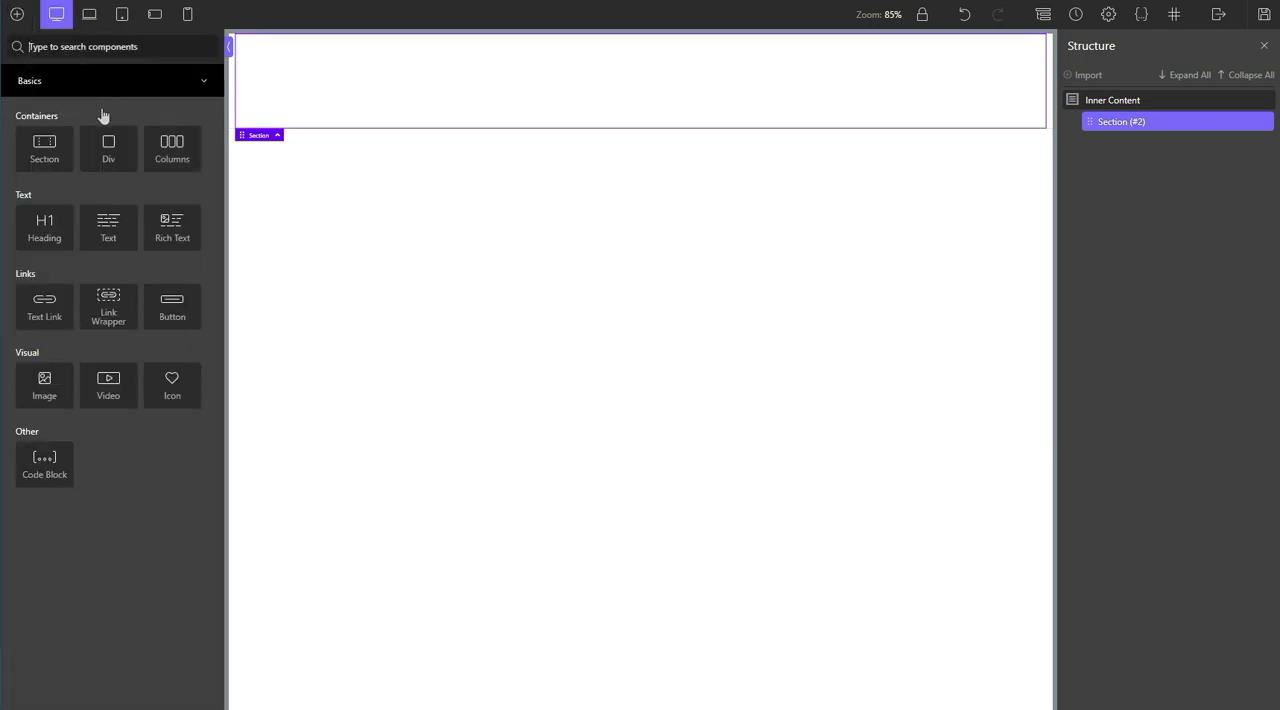
left_click_drag(106, 151, 1078, 121)
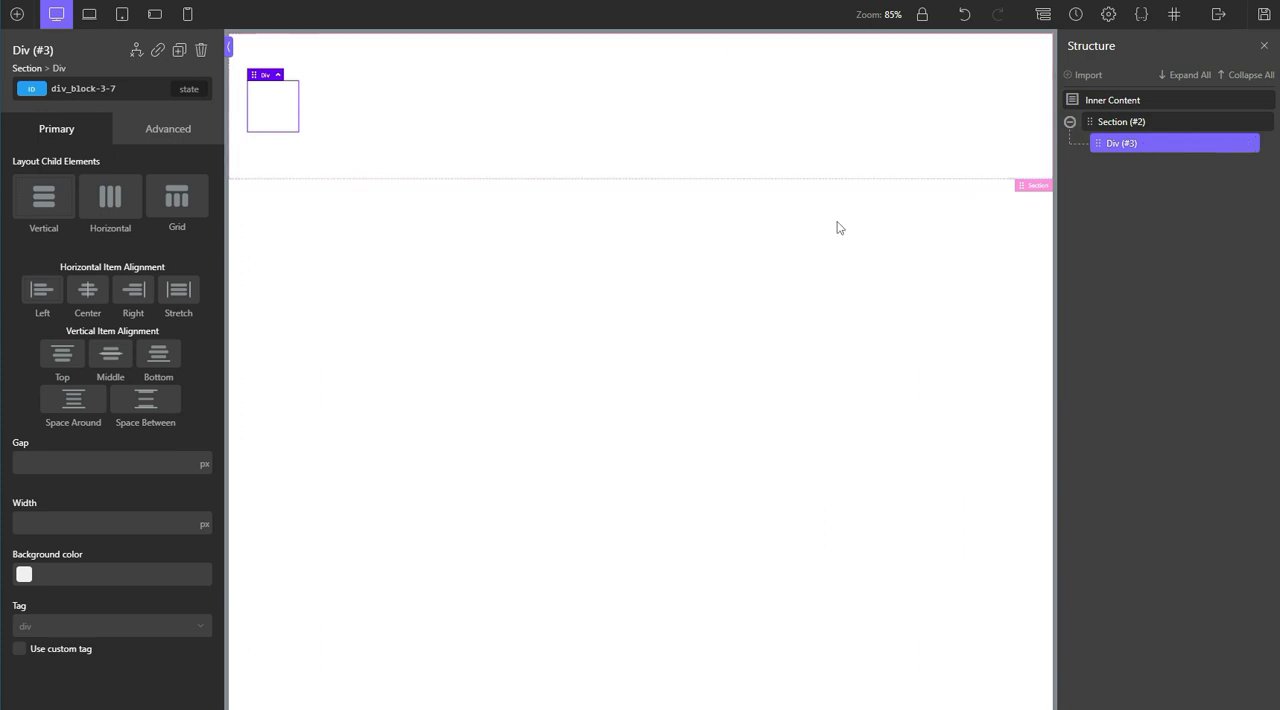
left_click(90, 90)
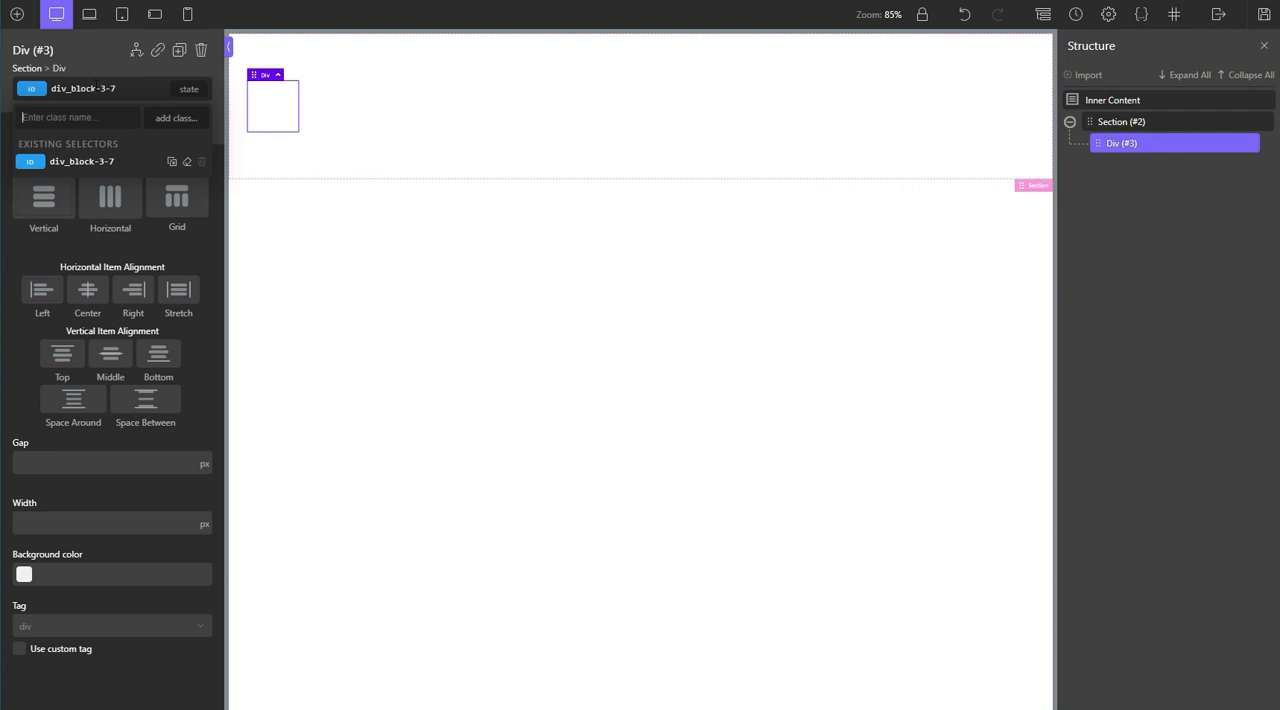
type("w-grid")
type("3")
key("Return")
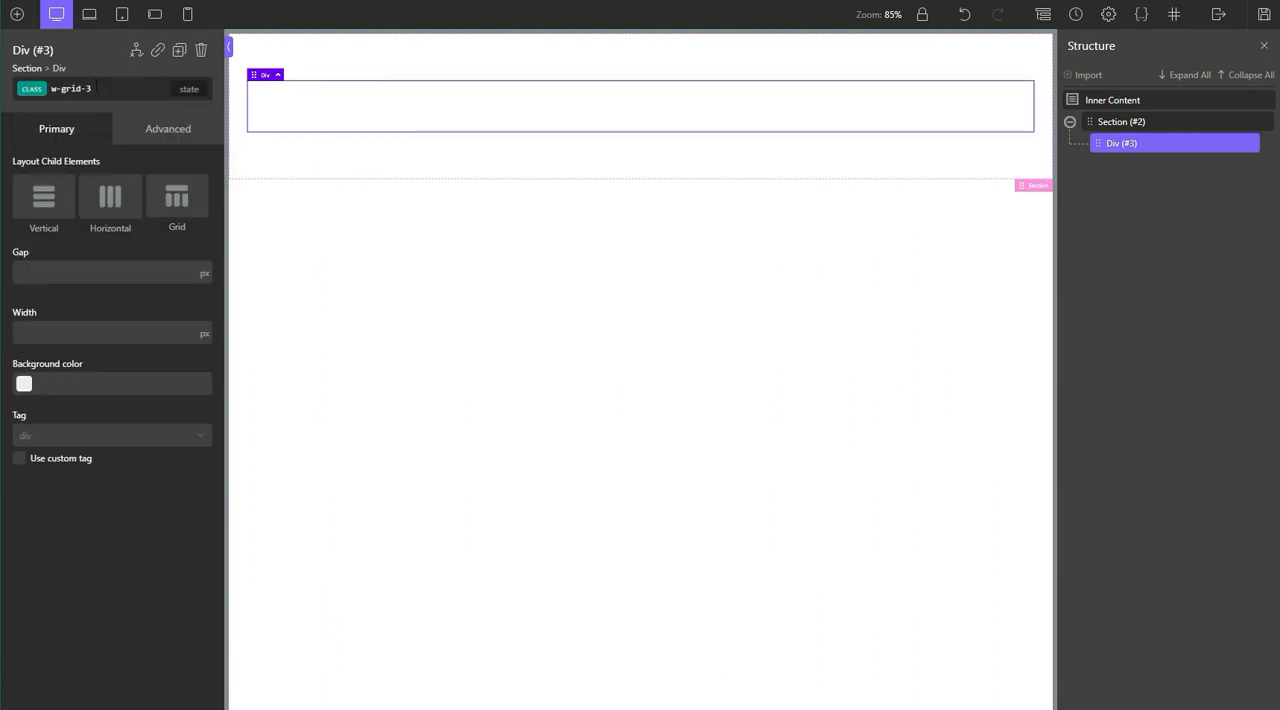
Step: Nest a new div inside the w-grid-3 div and add a Text element to it
left_click(17, 20)
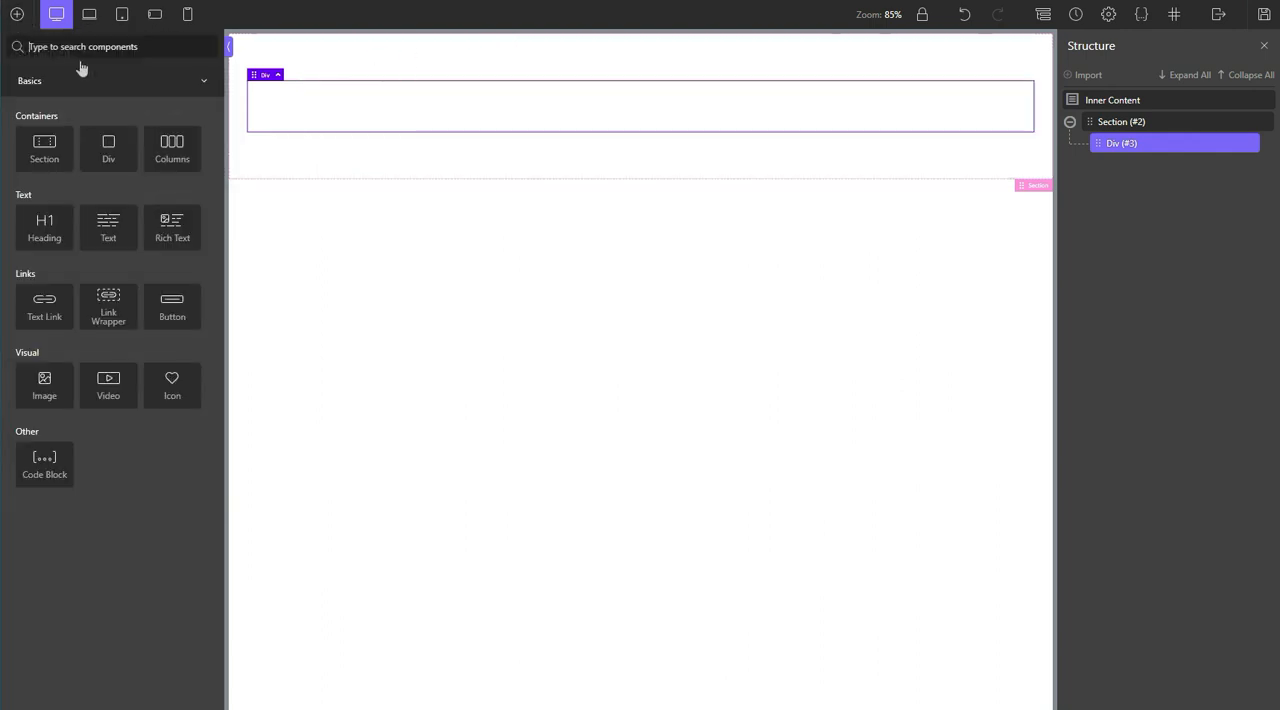
left_click(109, 148)
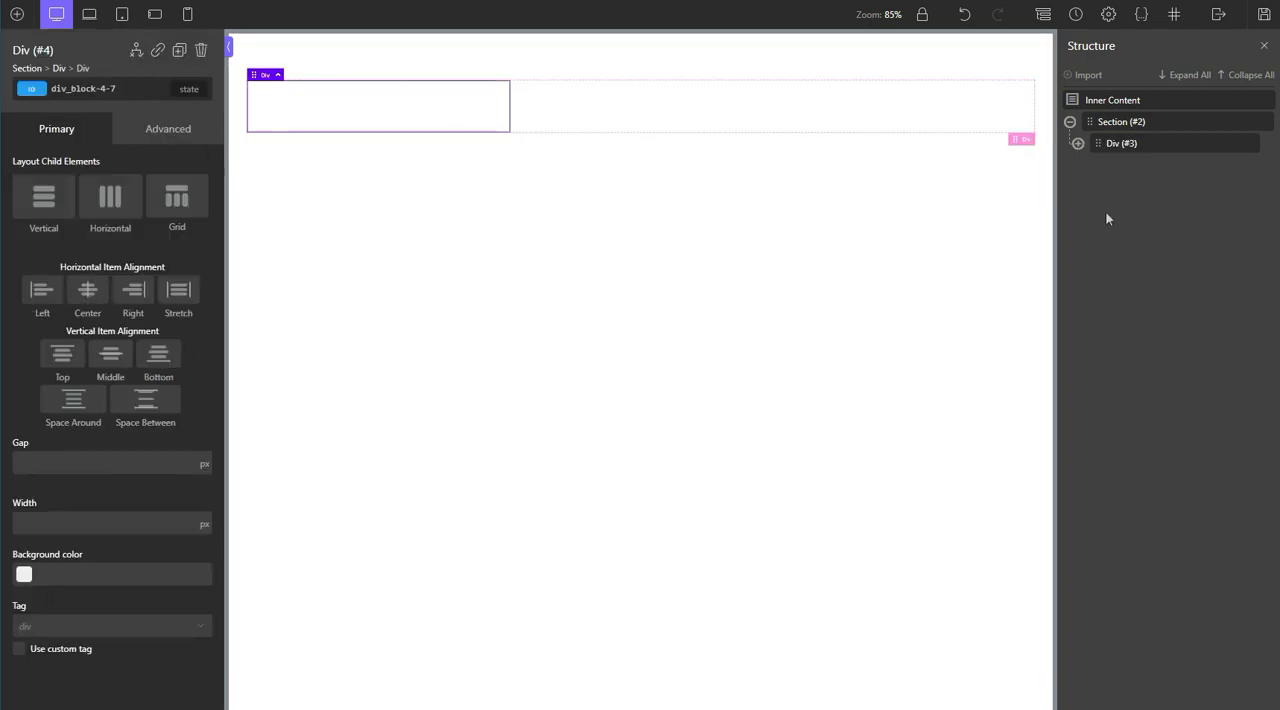
left_click(1075, 143)
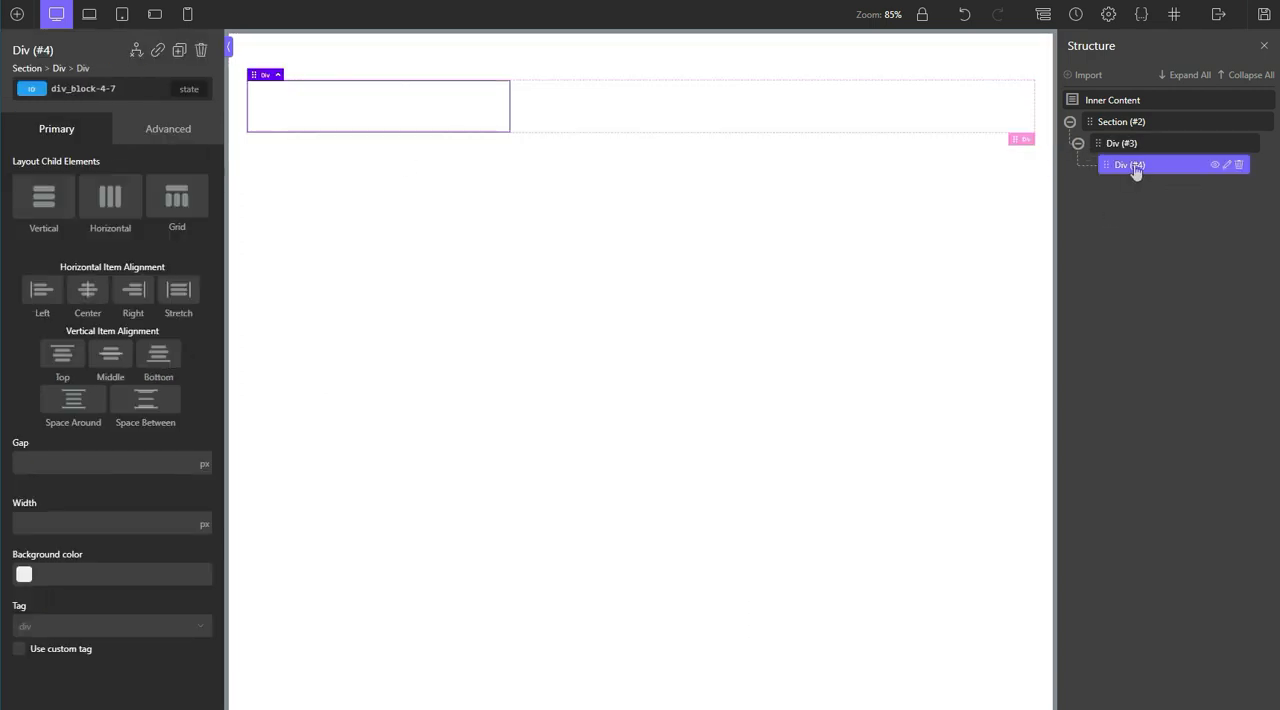
left_click(17, 14)
type("tex")
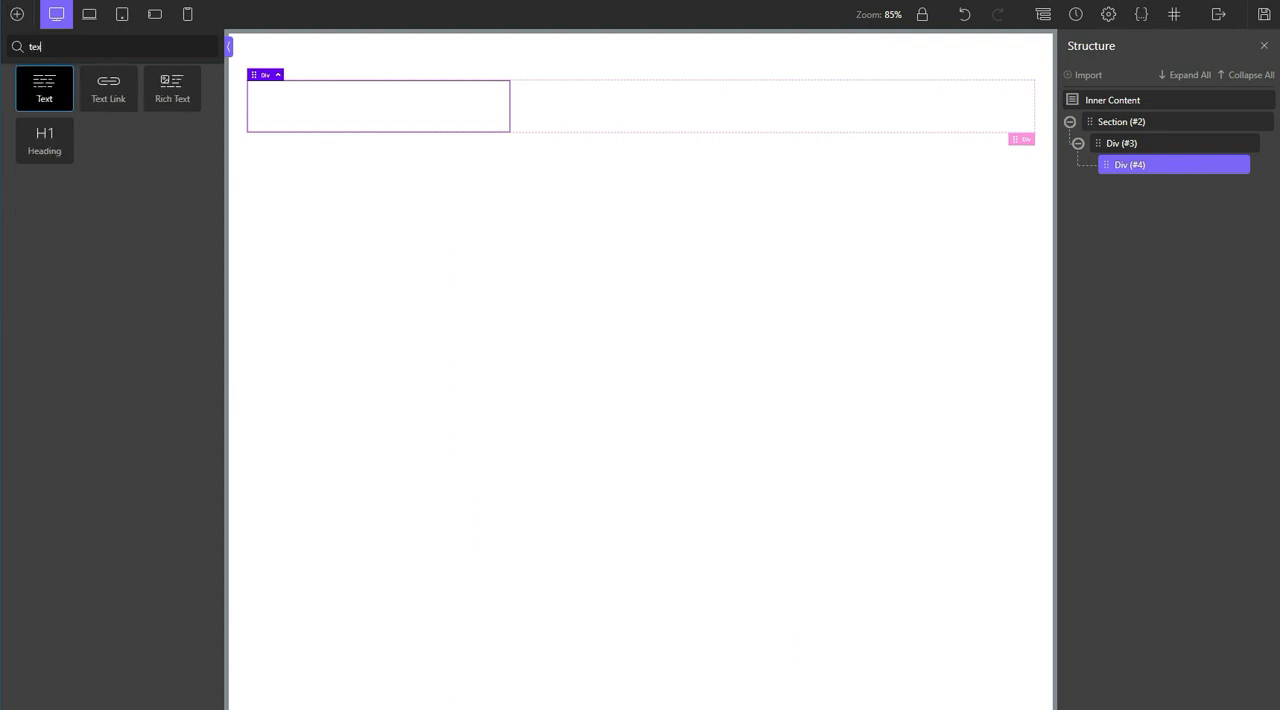
left_click(44, 88)
Step: Duplicate the div holding the text twice to fill the three grid columns
left_click(1160, 167)
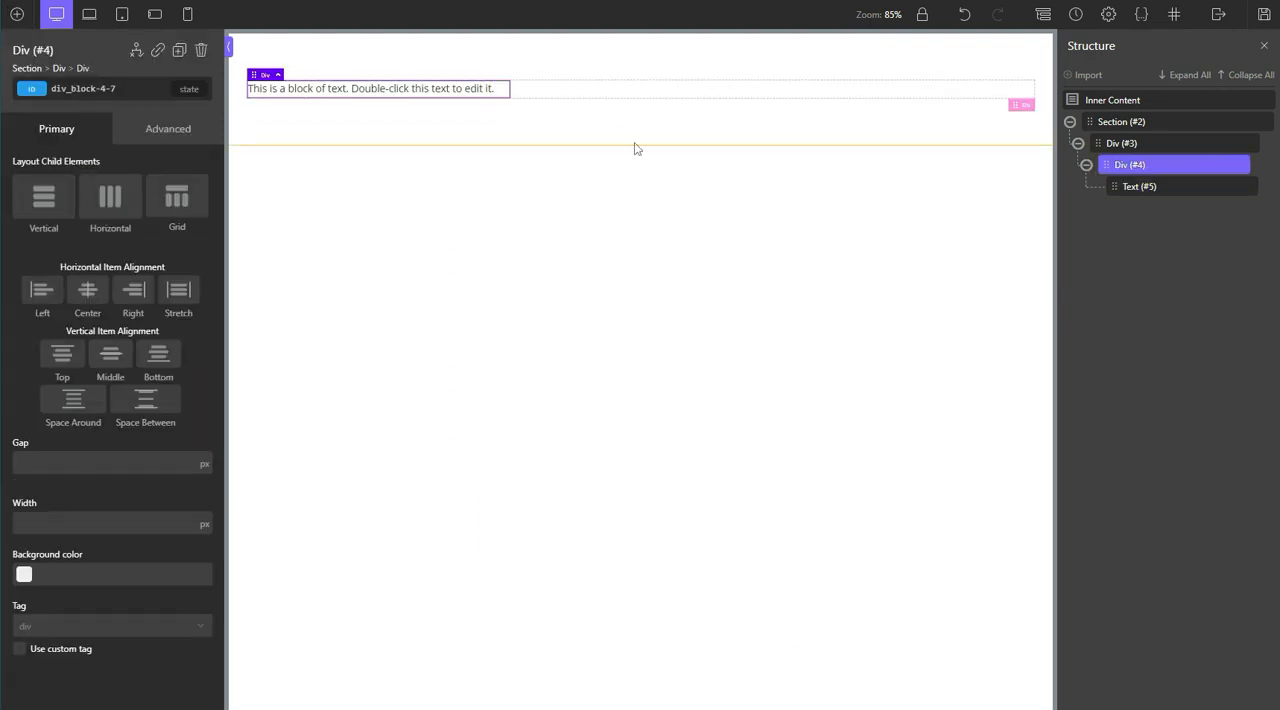
left_click(179, 50)
left_click(179, 50)
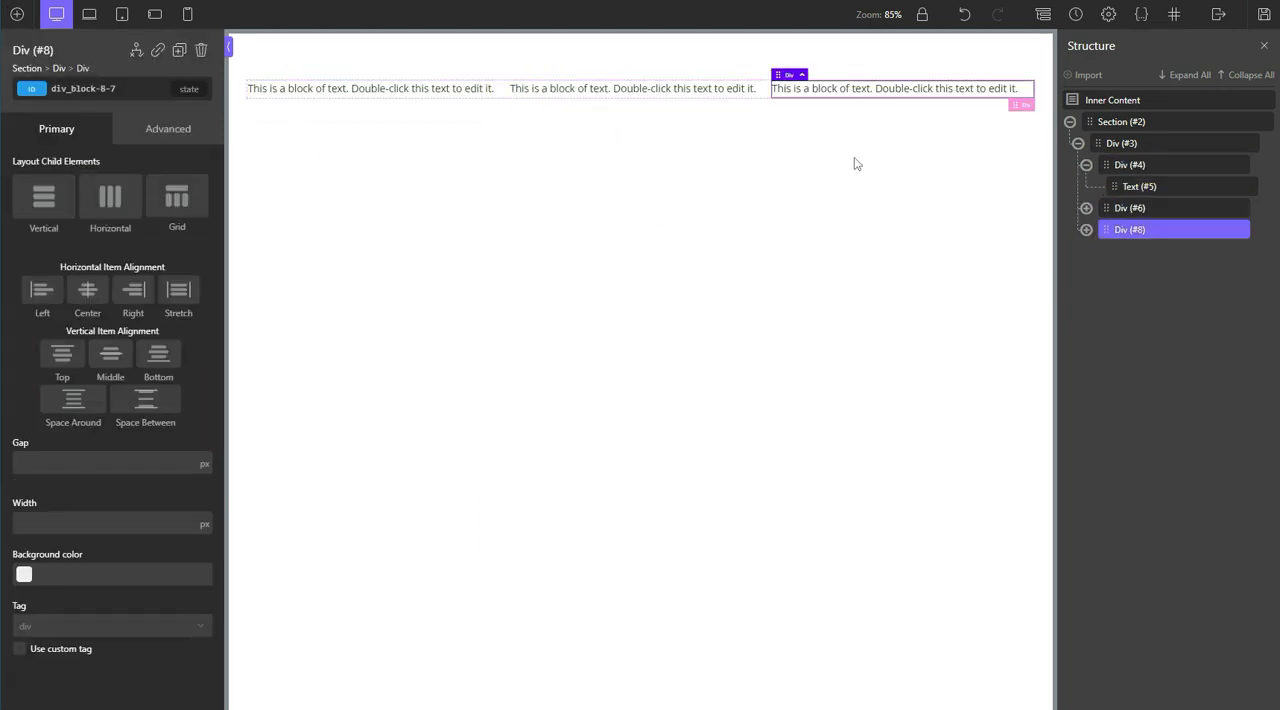
left_click(727, 90)
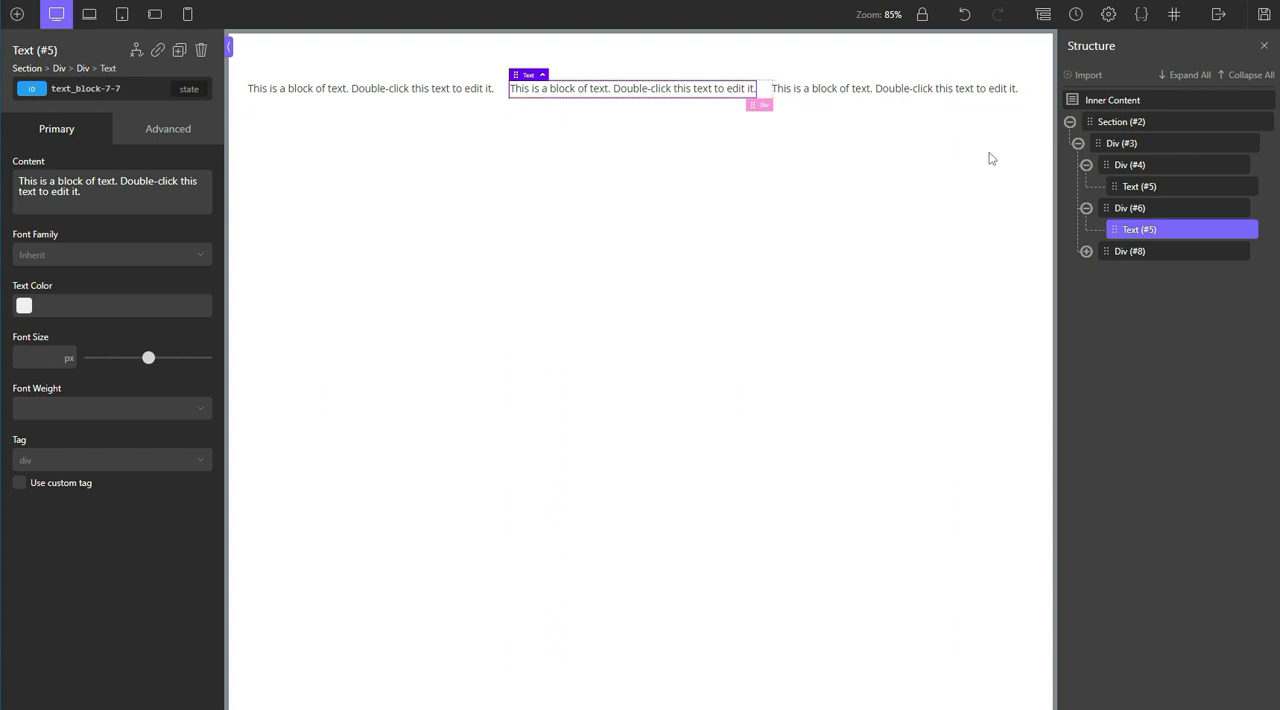
Step: Add the class w-gap-1 to the parent grid div and check the spacing between its three text columns
left_click(1132, 143)
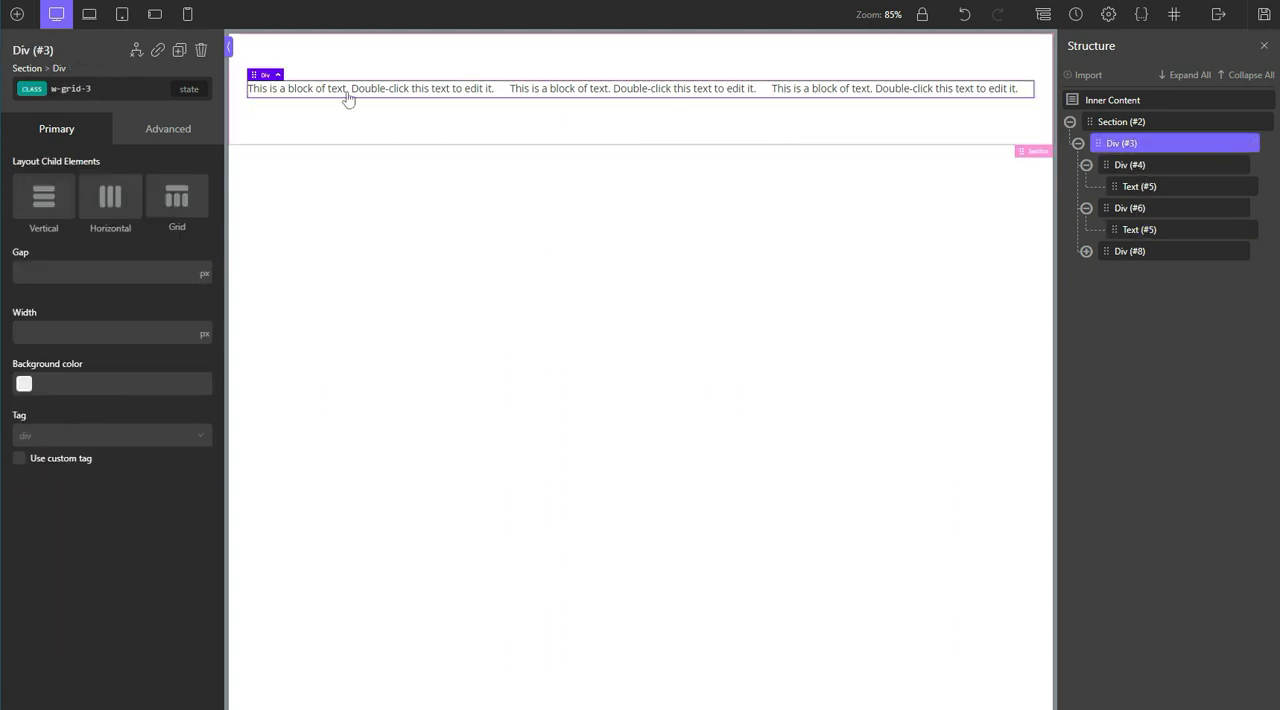
left_click(118, 97)
type("w")
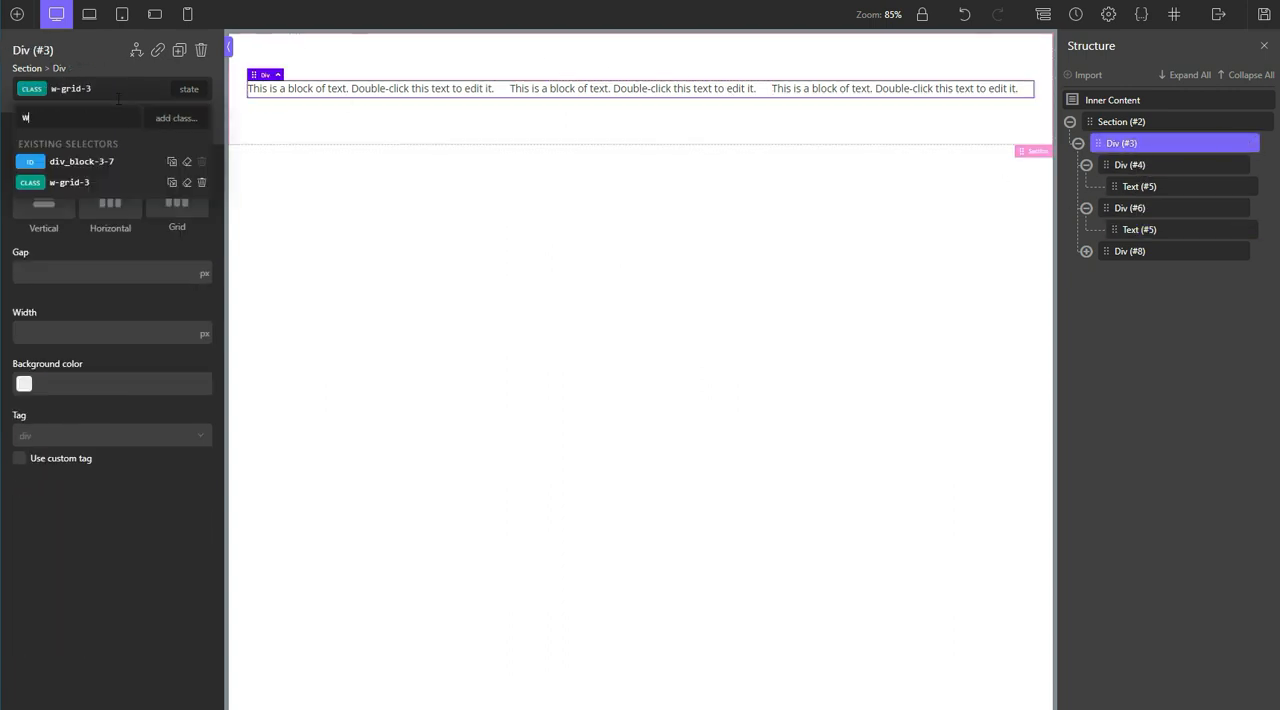
type("-gap")
type("1")
key("Return")
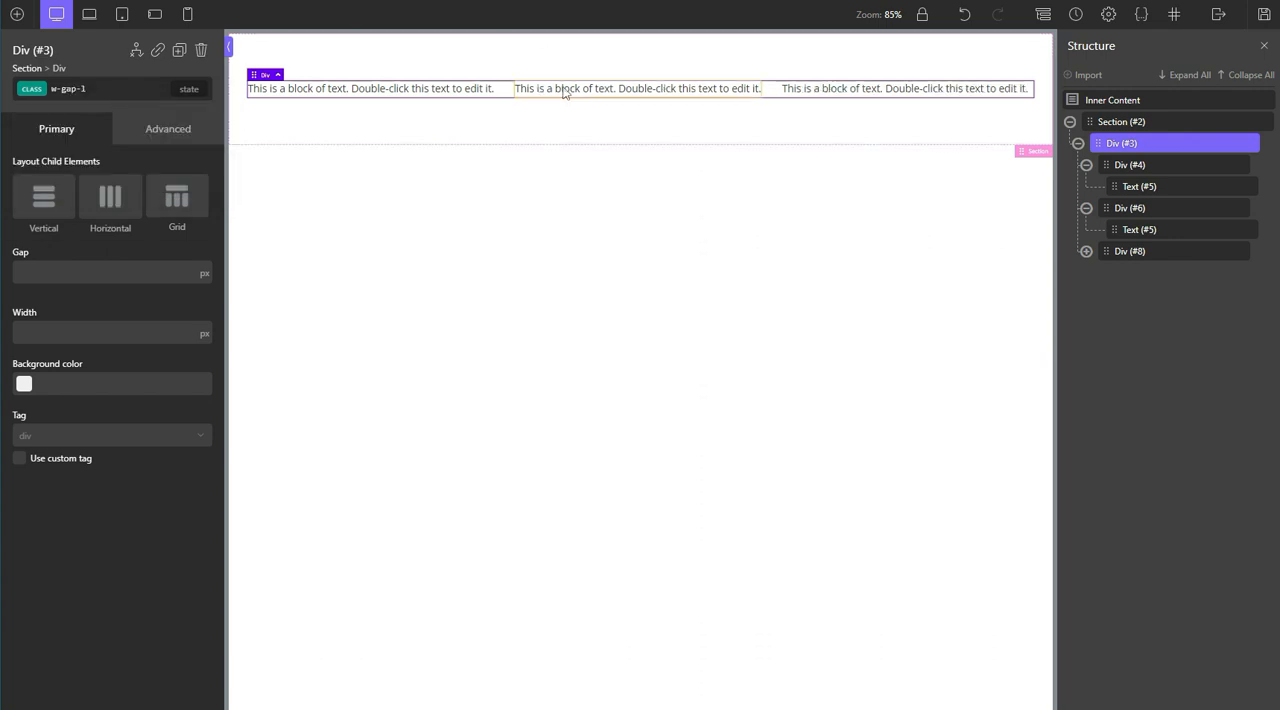
left_click(518, 90)
left_click(452, 92)
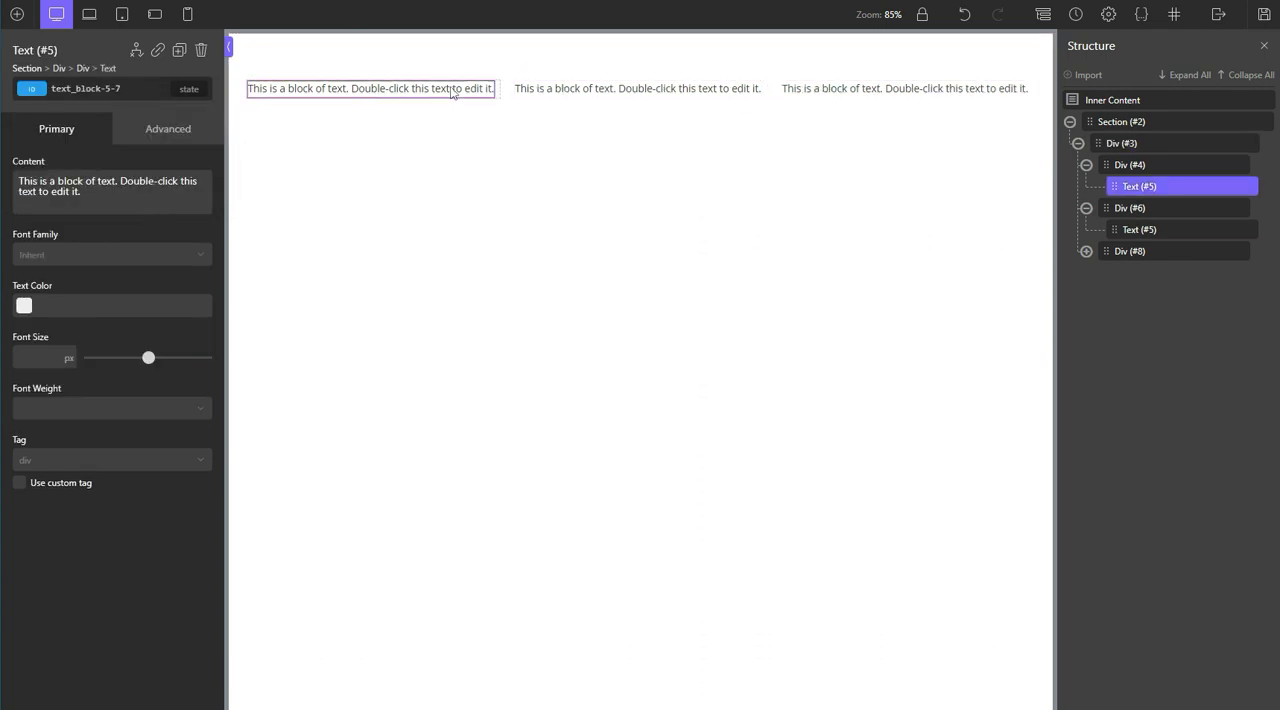
left_click(600, 96)
left_click(864, 100)
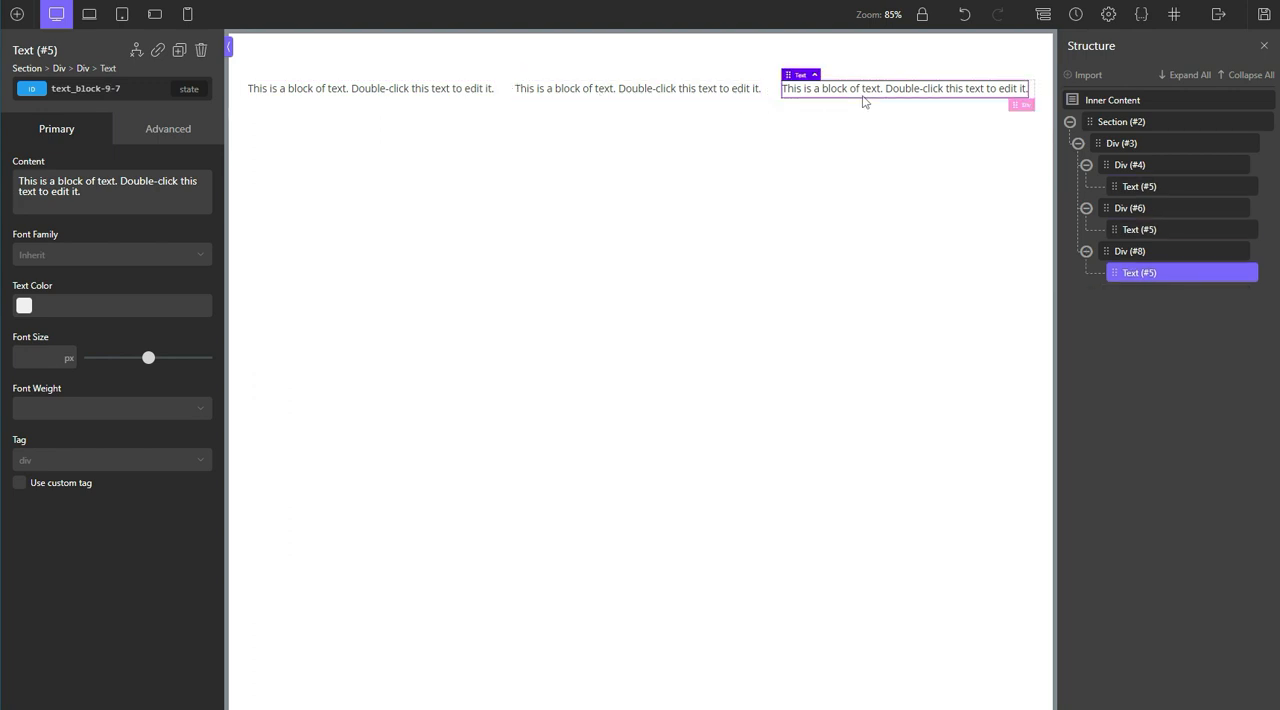
left_click(460, 95)
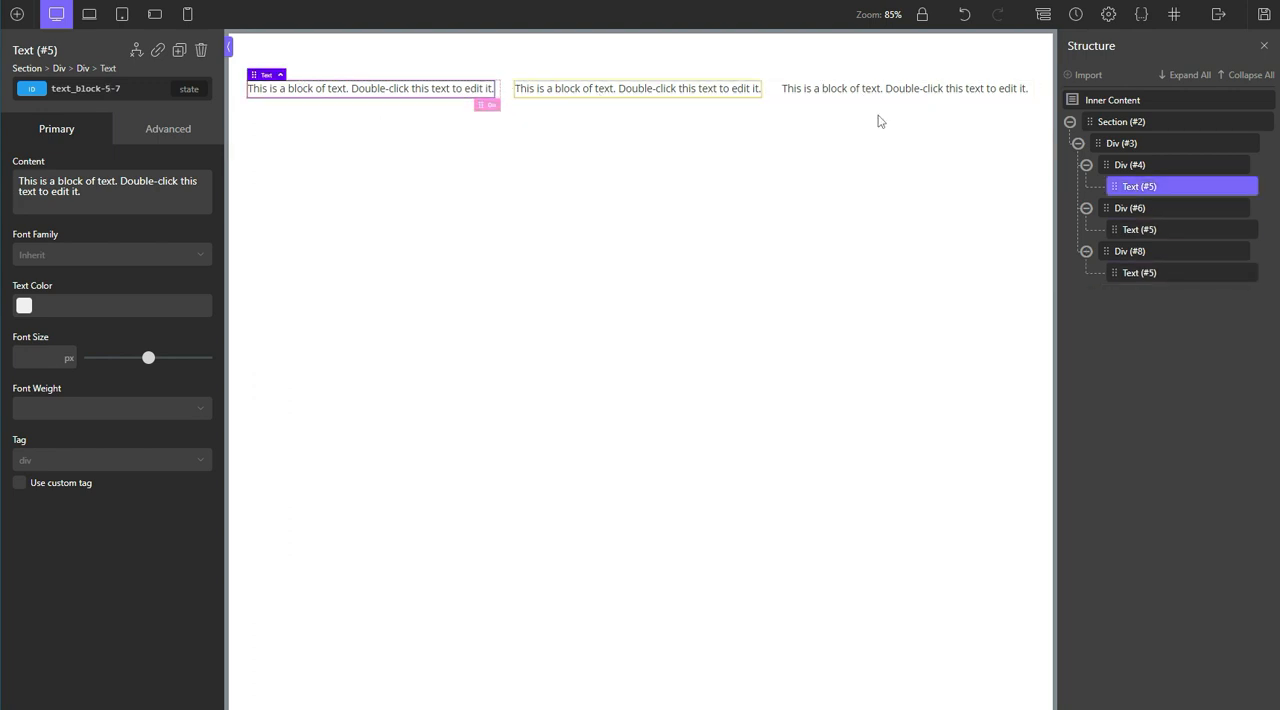
Step: Preview the grid at the less than 992px breakpoint and start a new class name with w-grid- on the parent grid div
left_click(1148, 147)
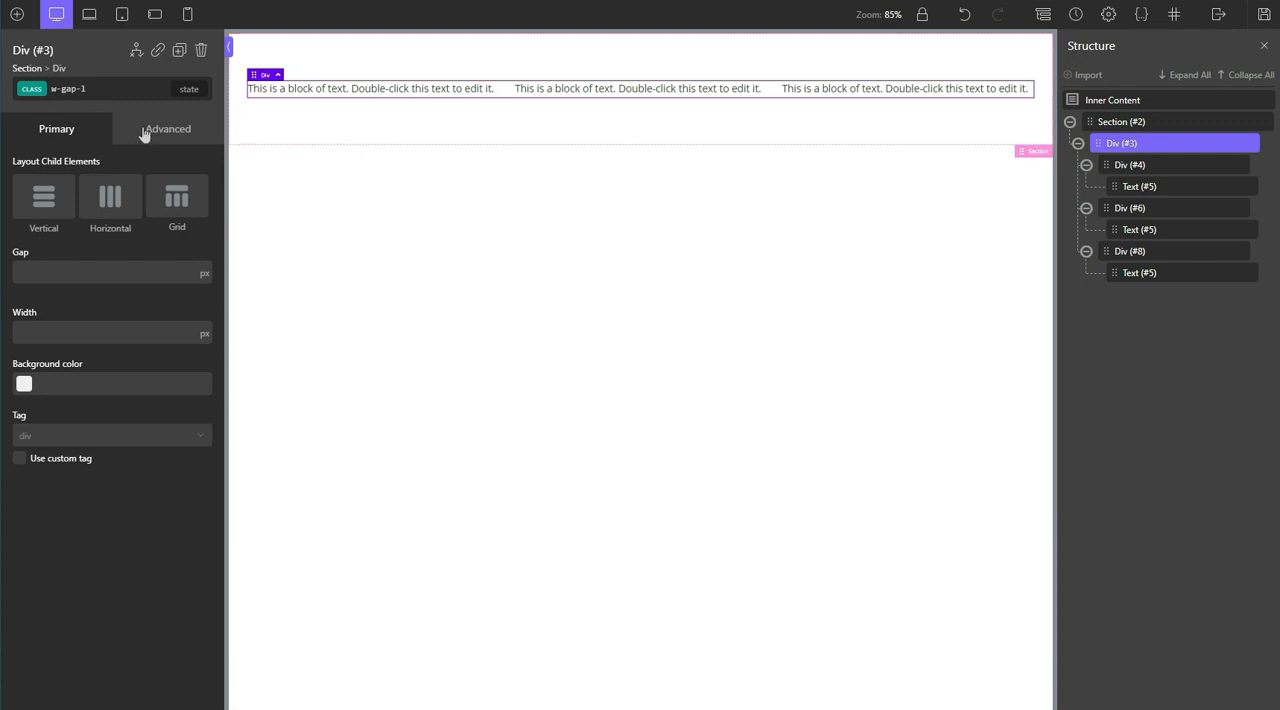
left_click(99, 20)
left_click(122, 18)
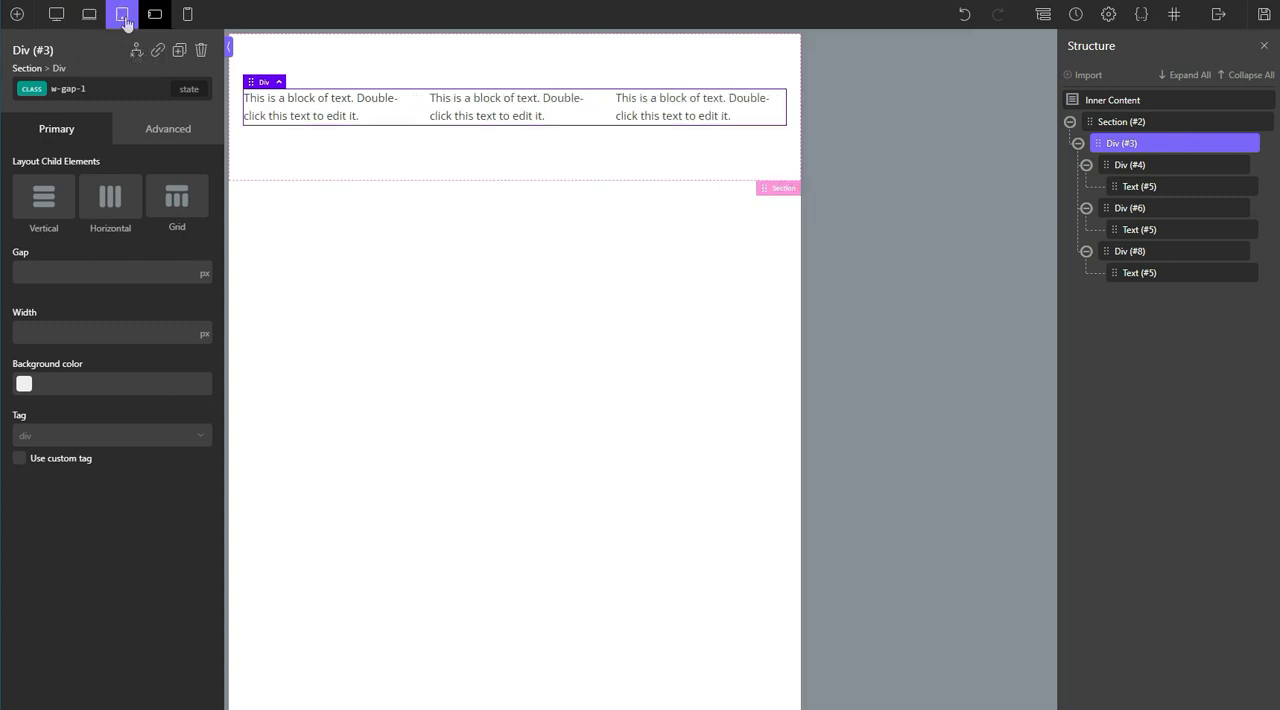
left_click(108, 89)
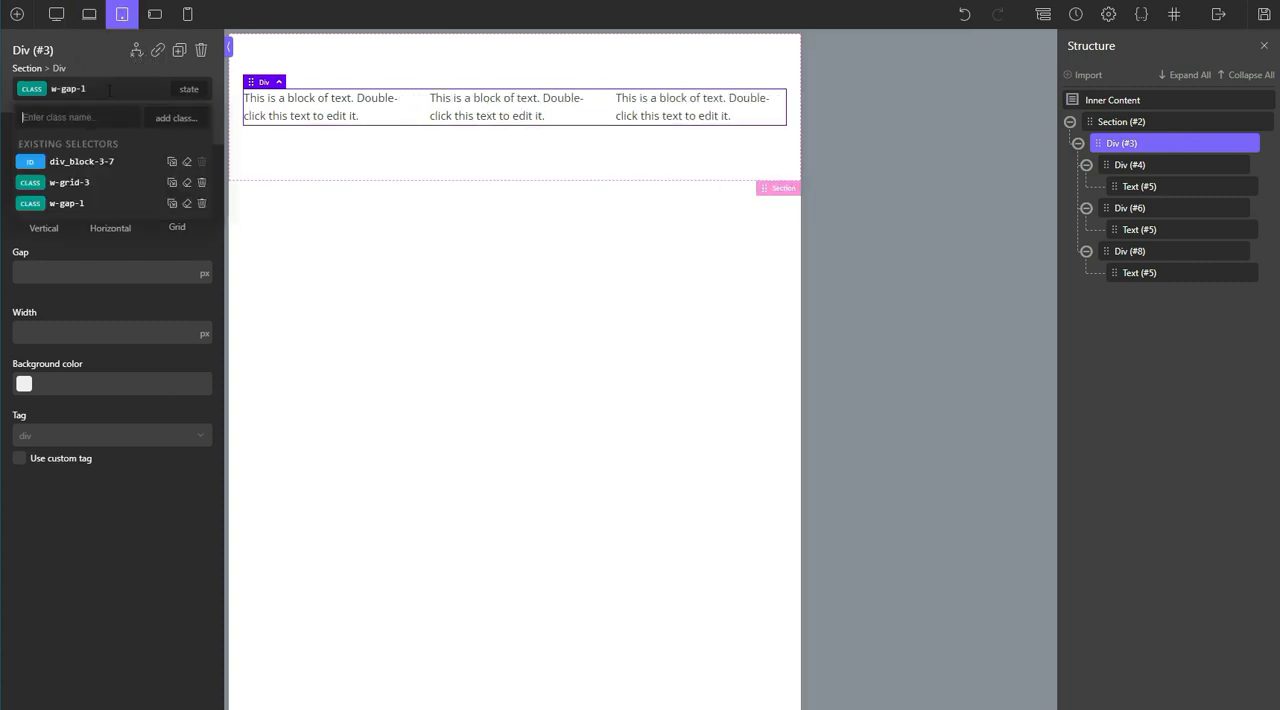
type("w-grid-")
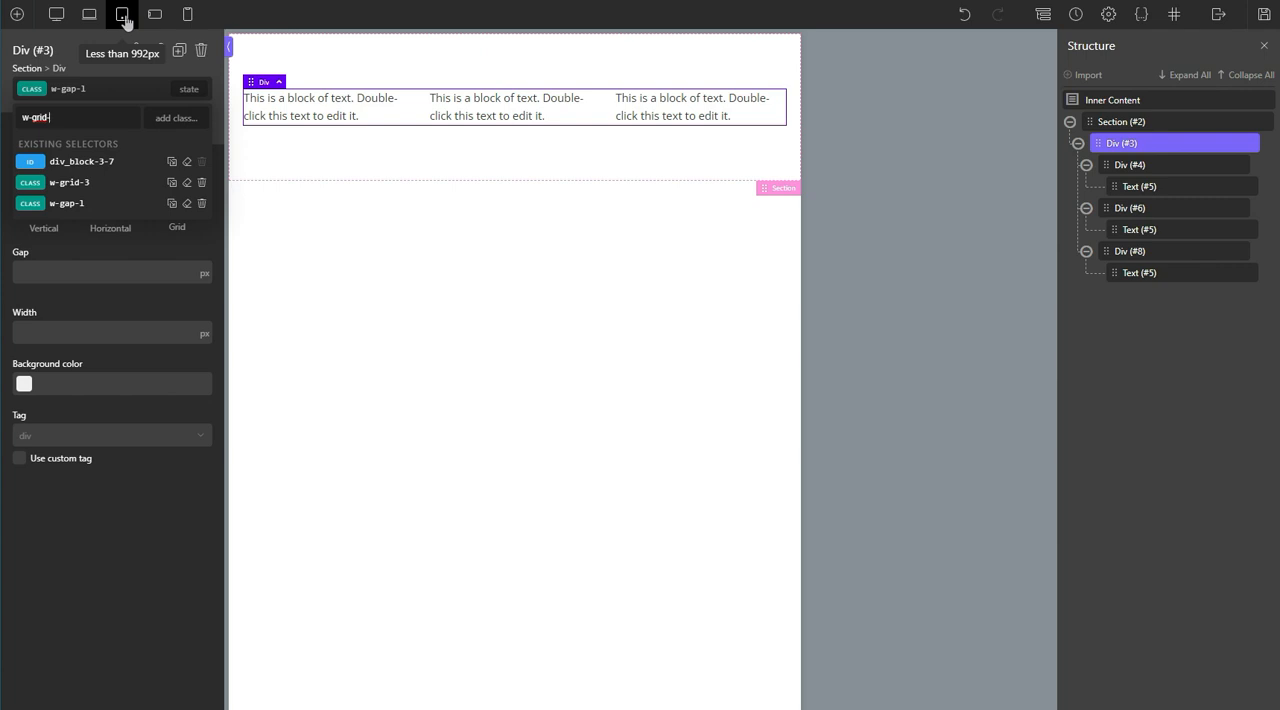
type("xl")
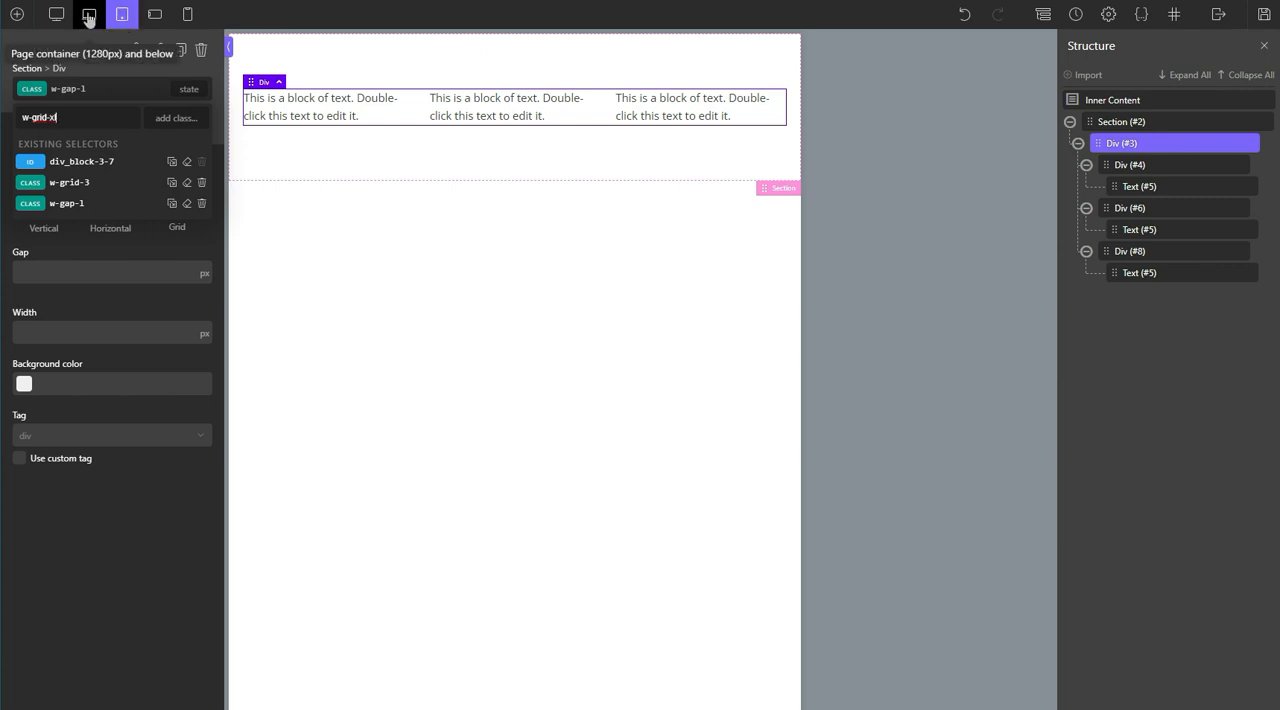
key("BackSpace")
key("BackSpace")
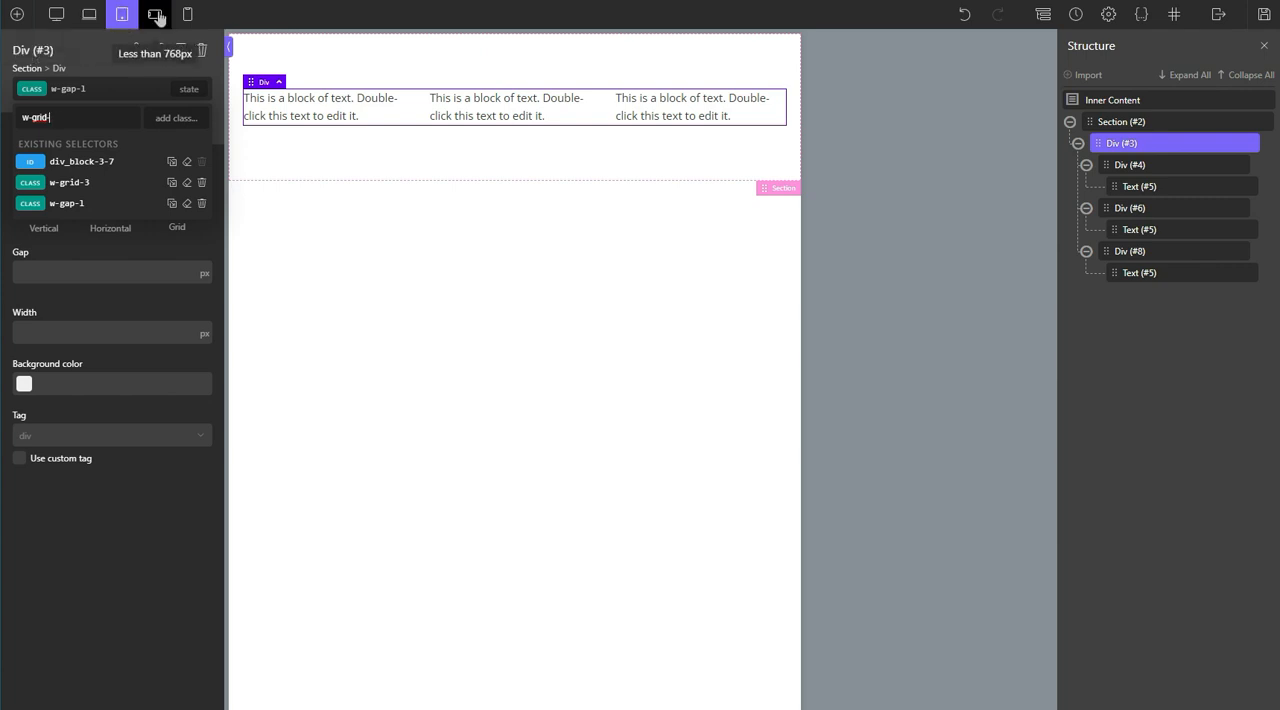
type("m")
key("BackSpace")
type("s")
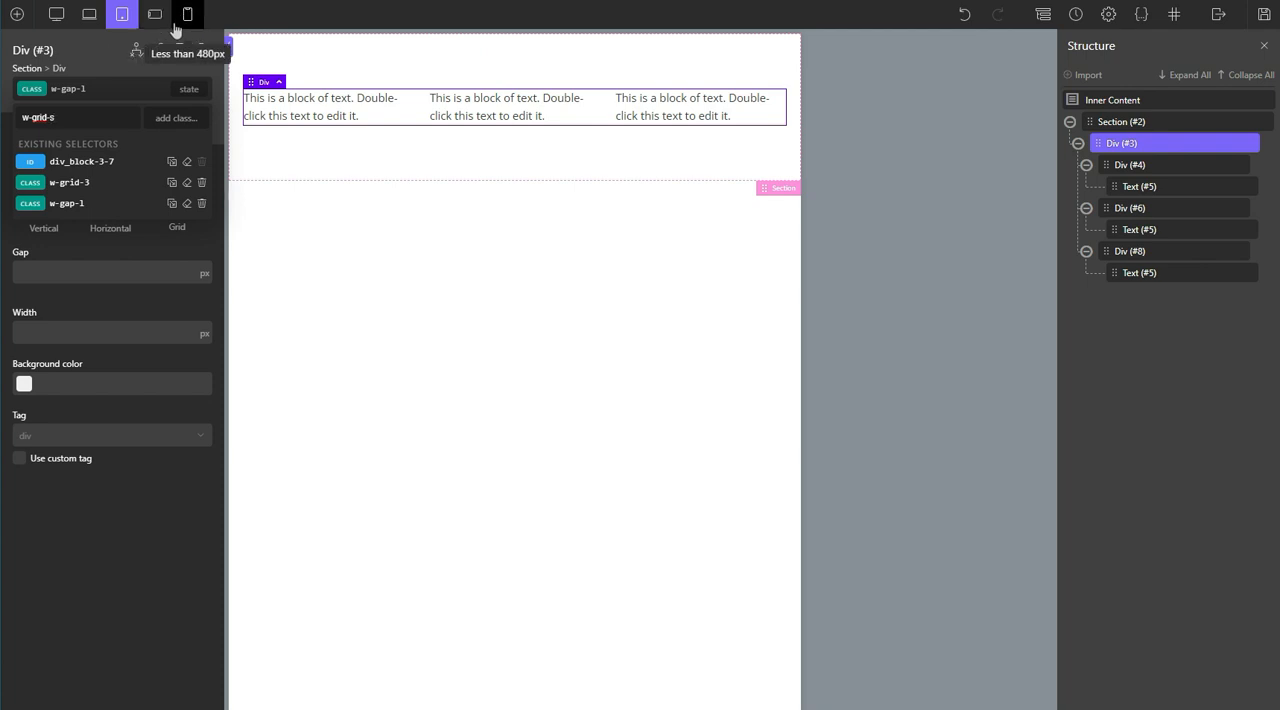
key("BackSpace")
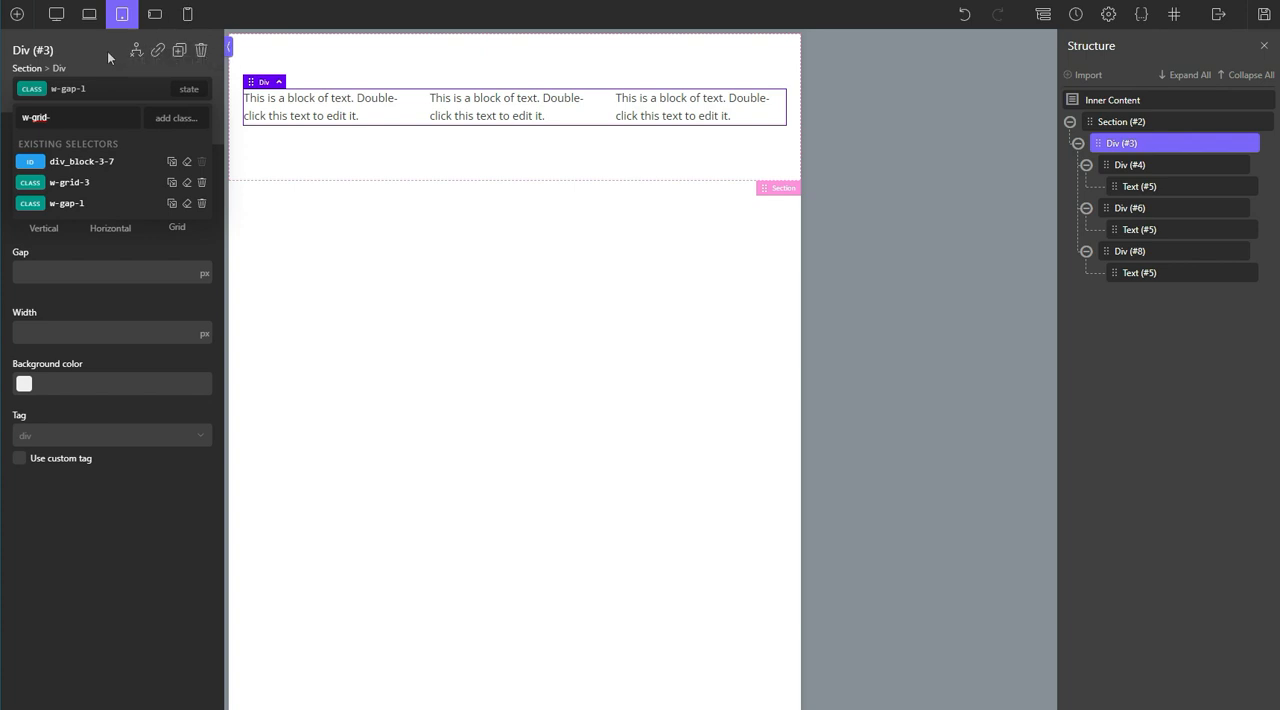
Step: Complete the class name as w-grid-l-2 and apply it to the parent grid div
type("l")
type("-2")
key("Return")
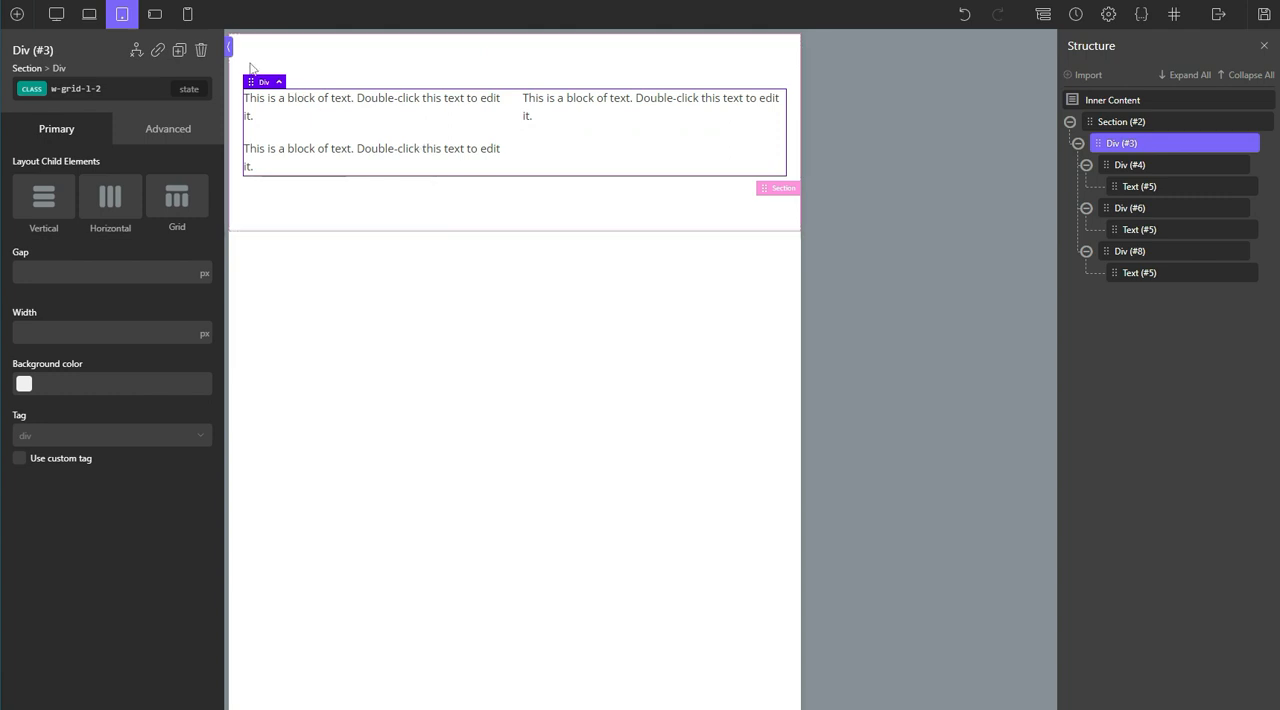
Step: At the less than 768px breakpoint, add the class w-grid-m-1 to the parent grid div, and return to the desktop view
left_click(155, 14)
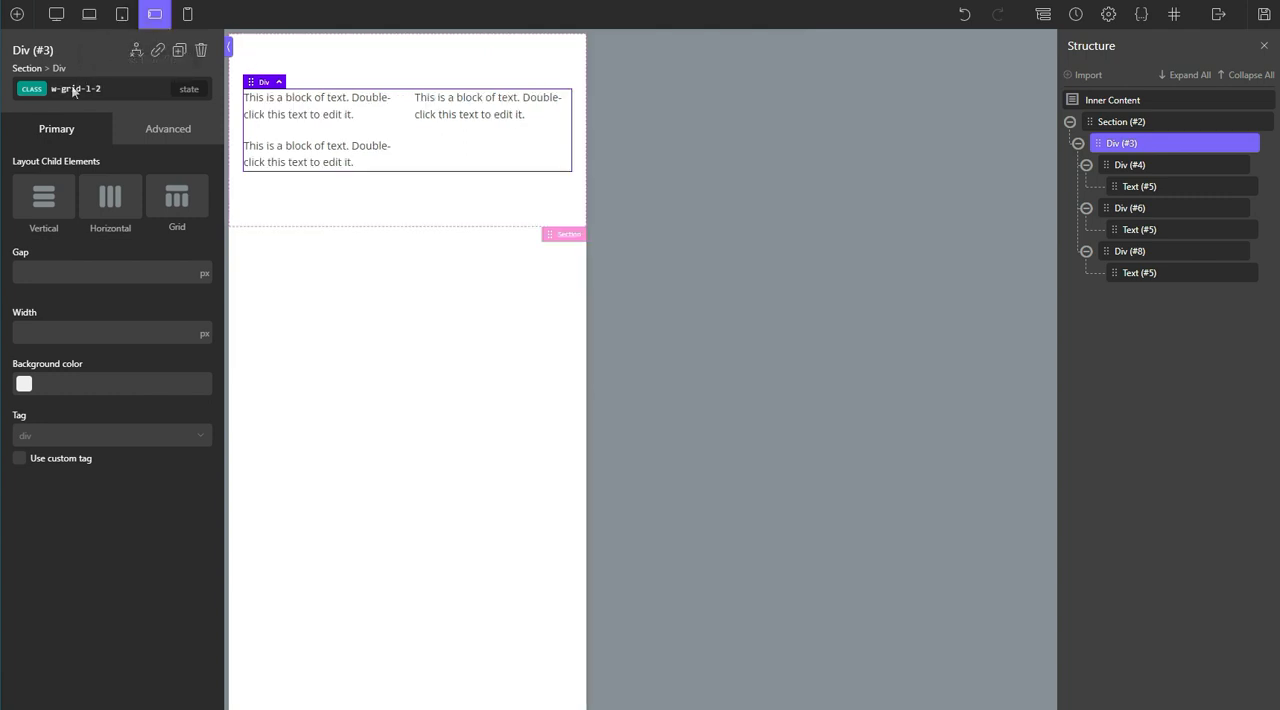
left_click(73, 90)
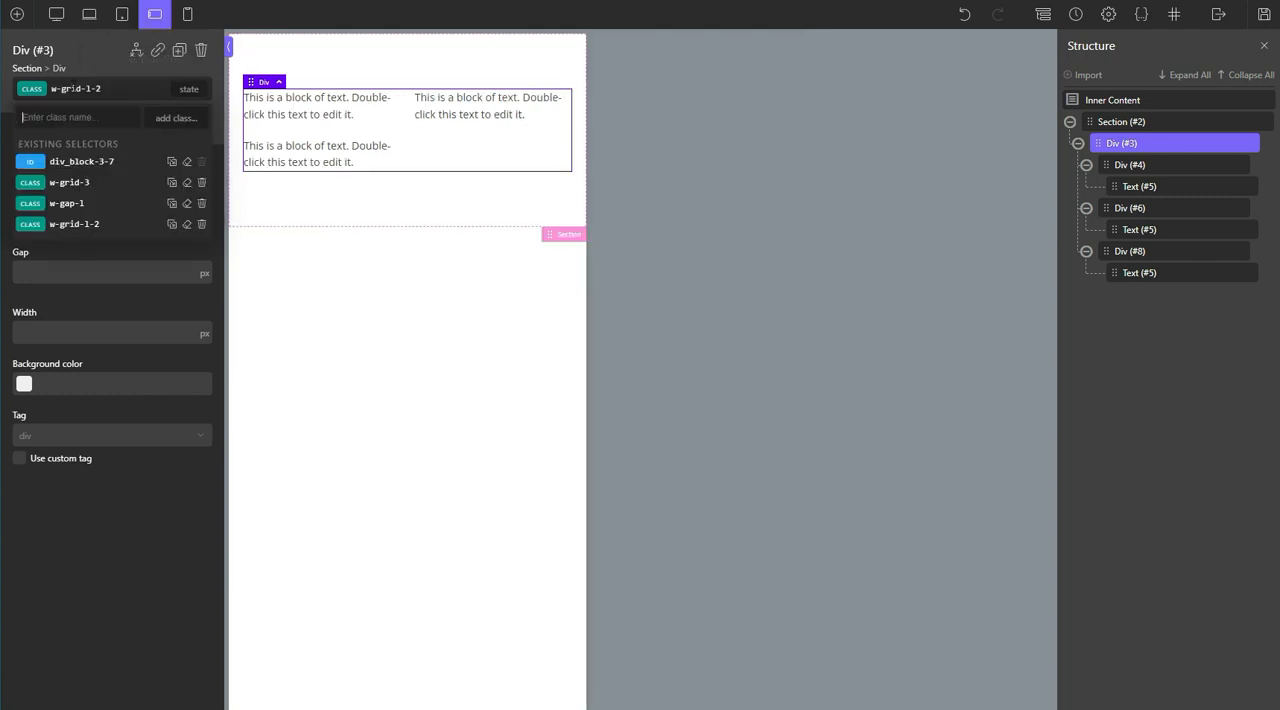
type("w-grid-m-1")
key("Return")
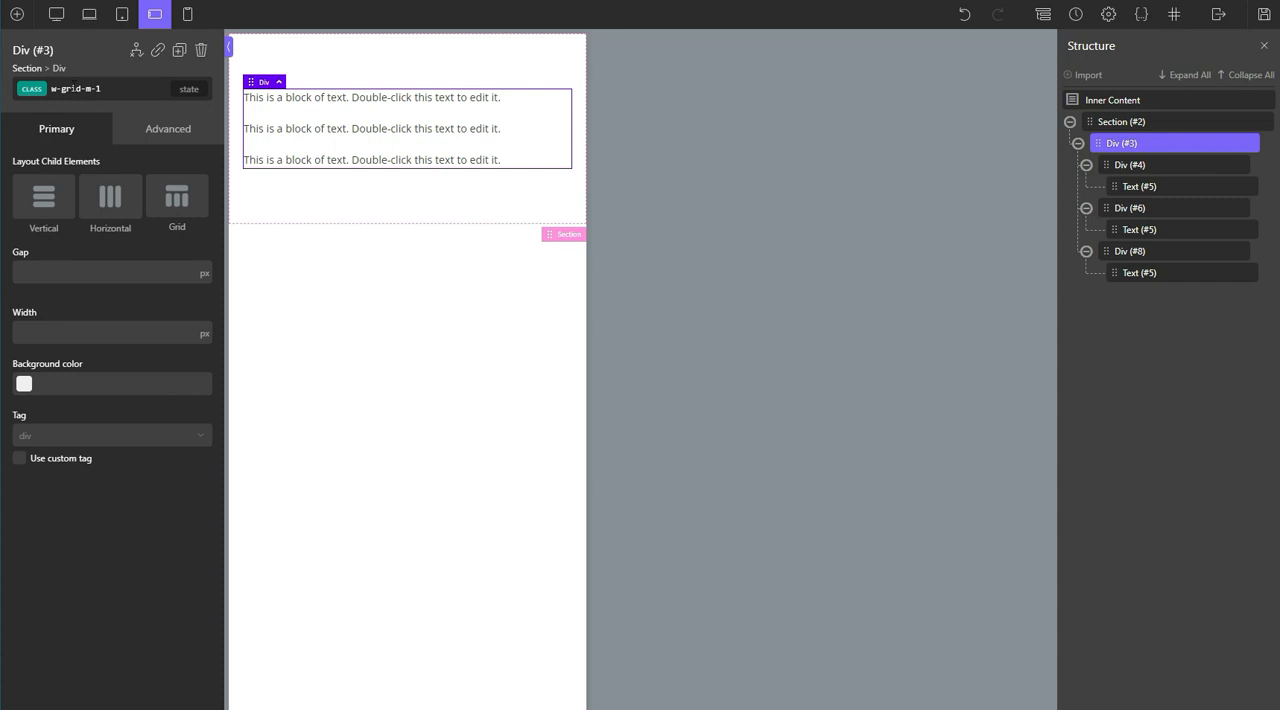
left_click(104, 89)
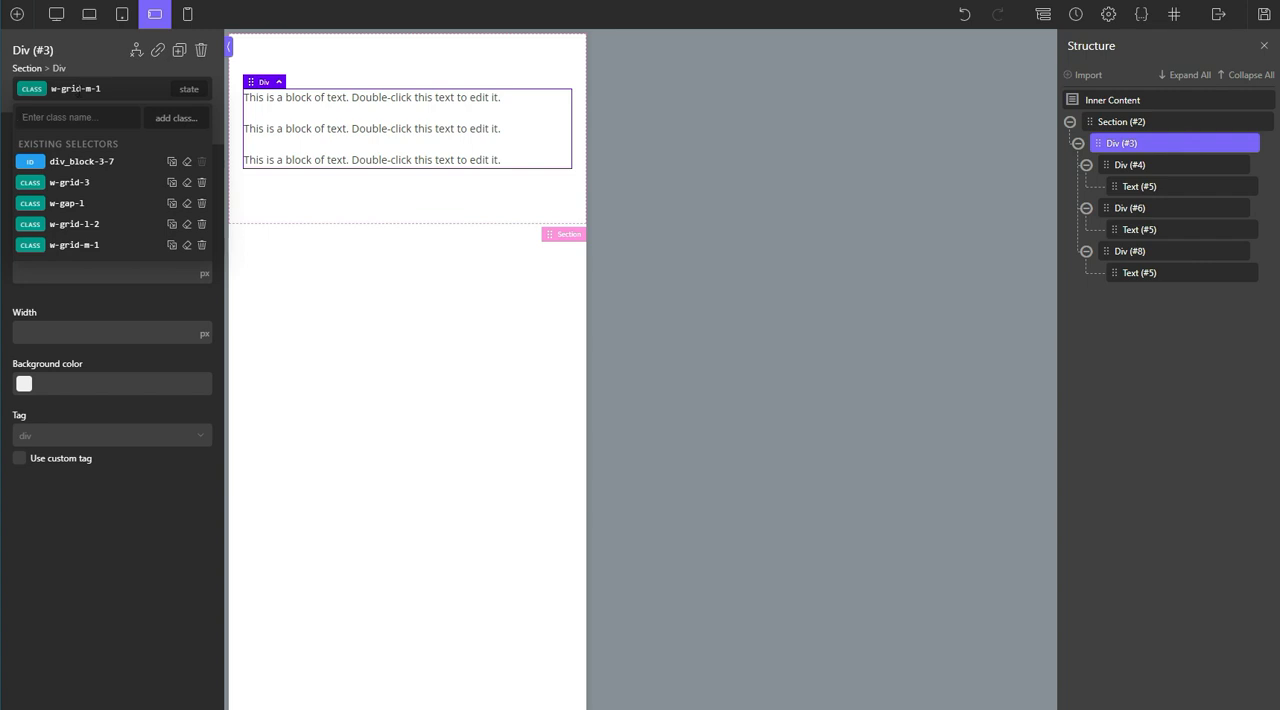
left_click(58, 16)
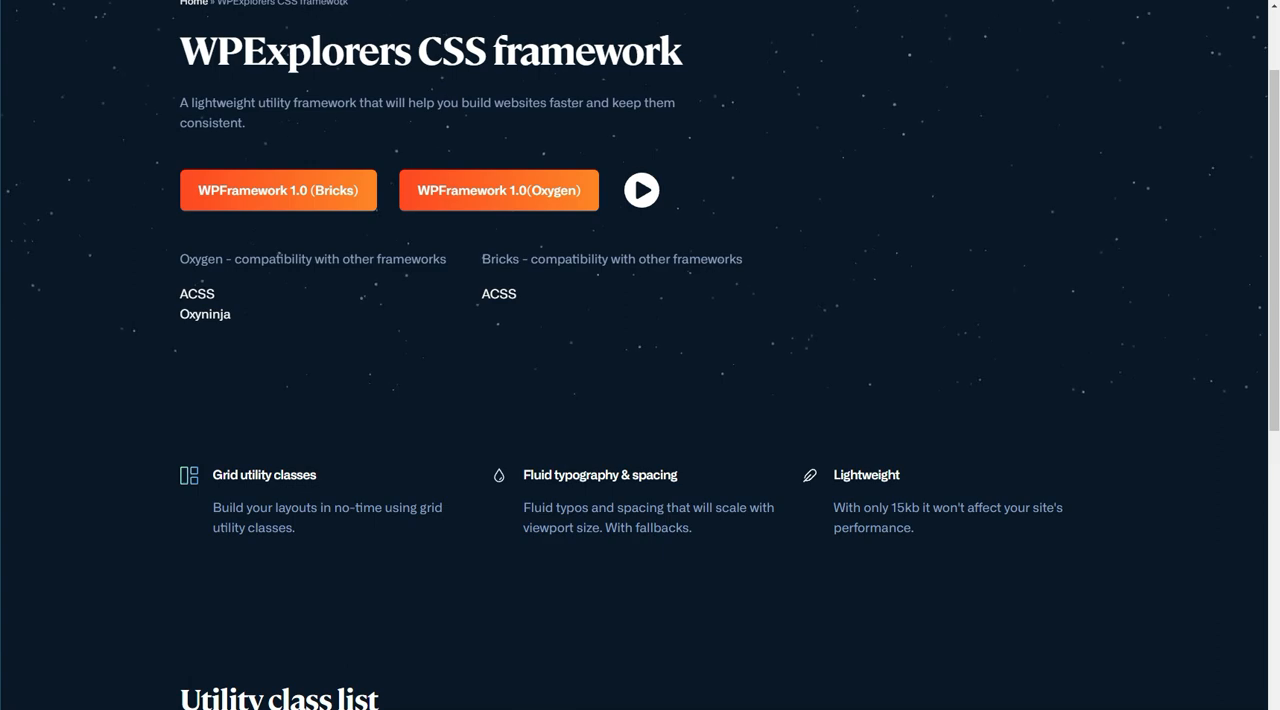
Step: Look through the utility class list on the WPExplorers CSS framework page for the Width category
scroll(640, 400, "down", 4)
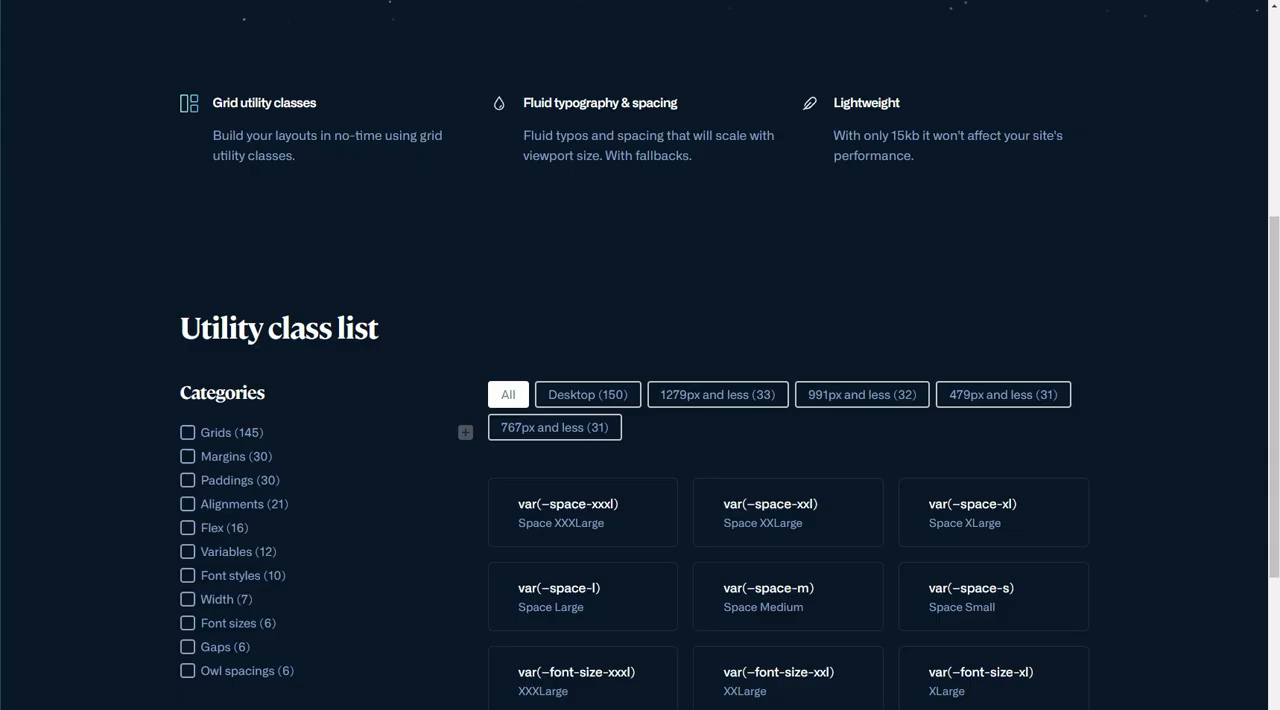
scroll(479, 534, "down", 5)
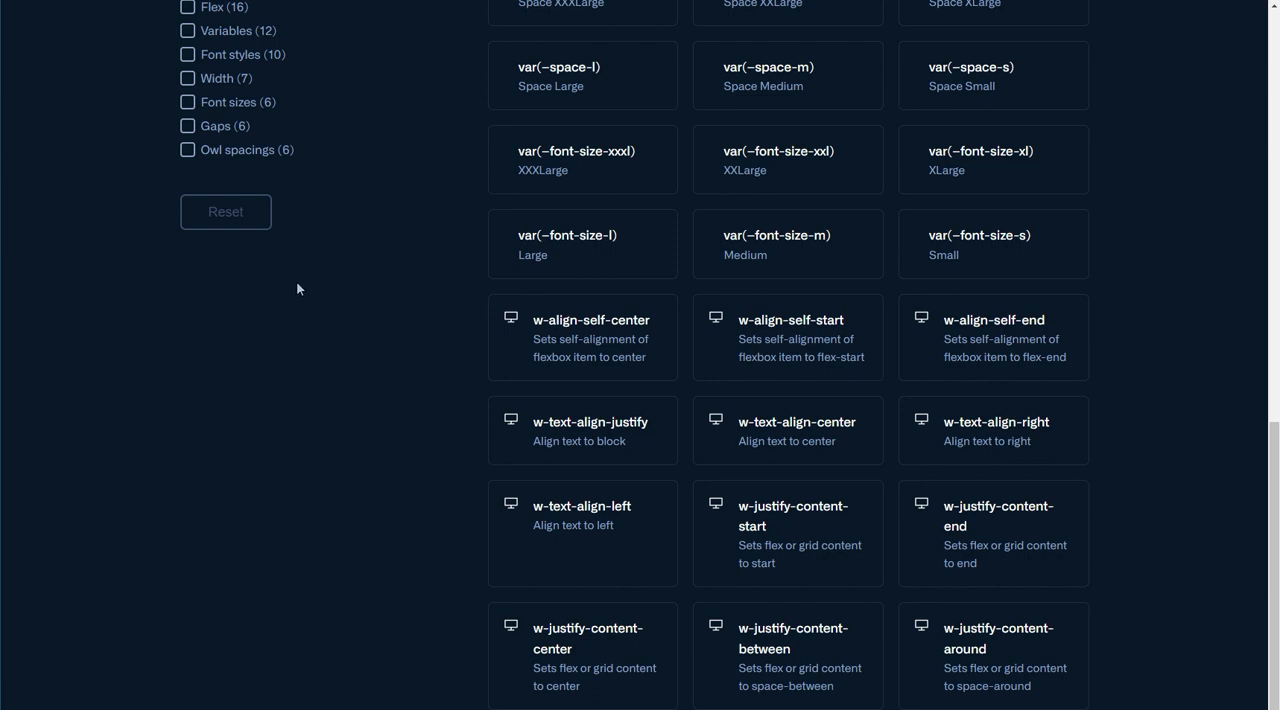
scroll(300, 290, "up", 2)
scroll(285, 280, "up", 1)
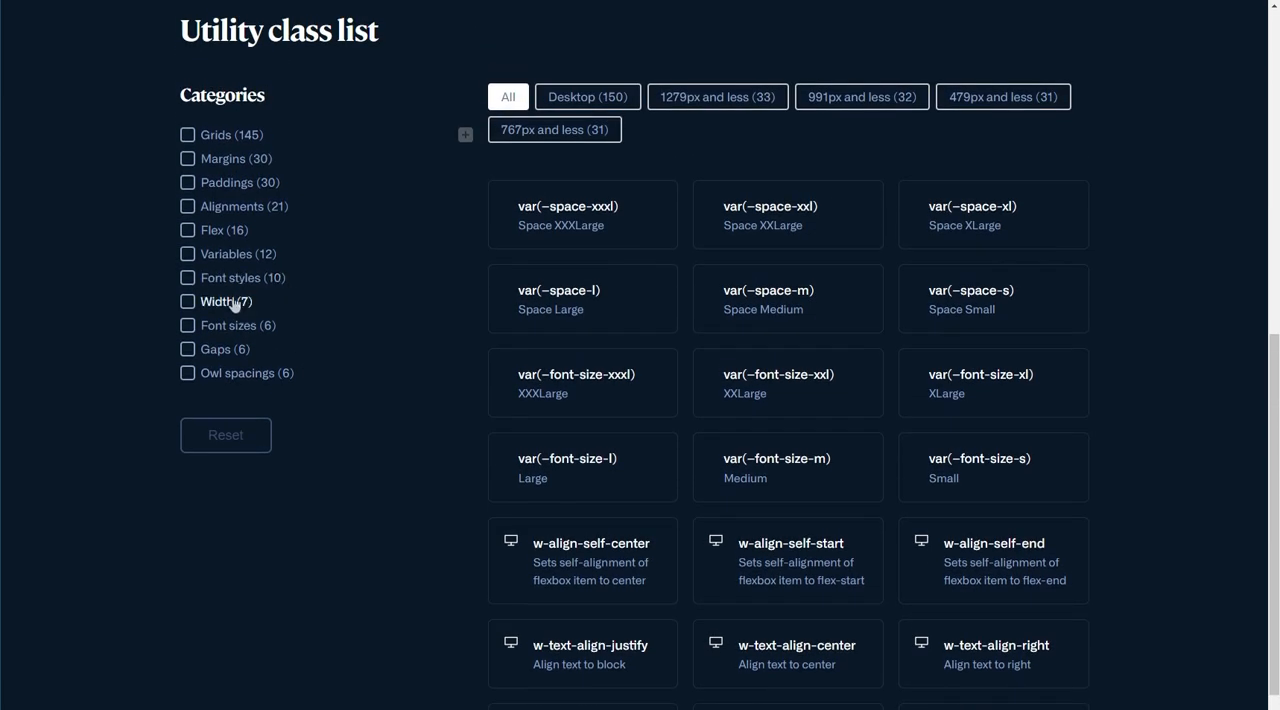
left_click(230, 302)
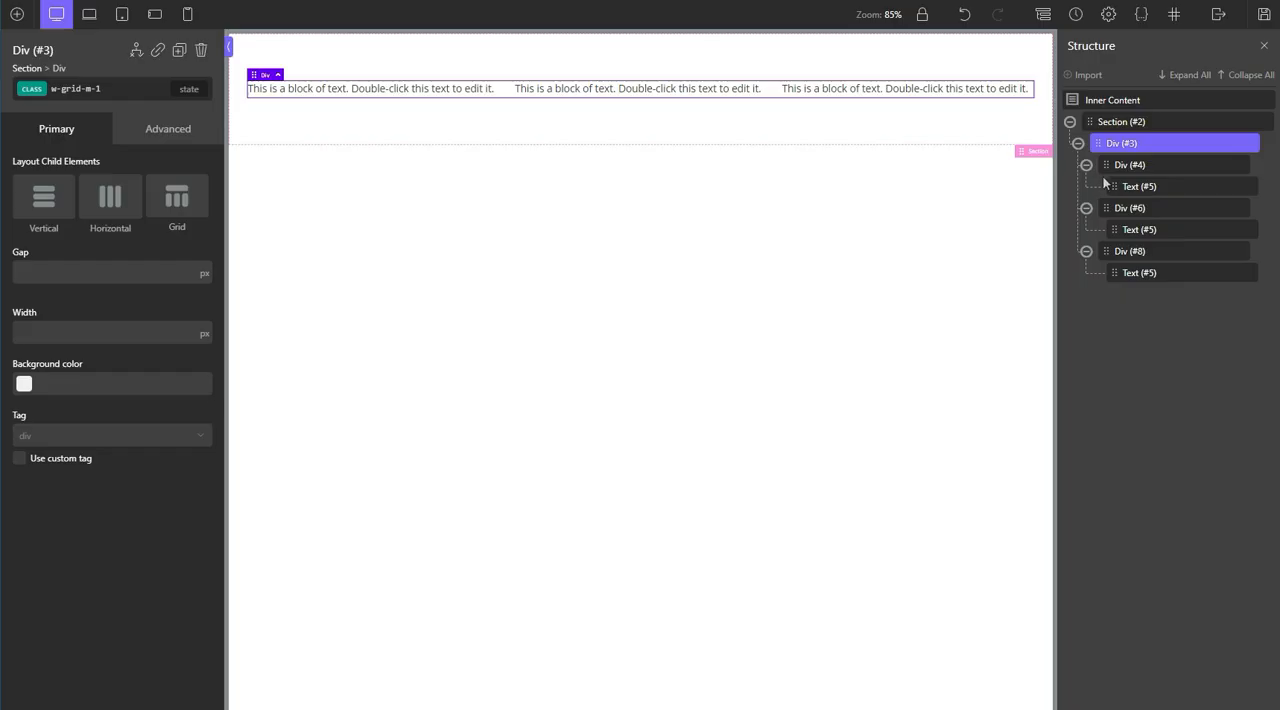
Step: Back in Oxygen, collapse the parent grid div in the structure and add the class w-width-50 to it
left_click(1078, 143)
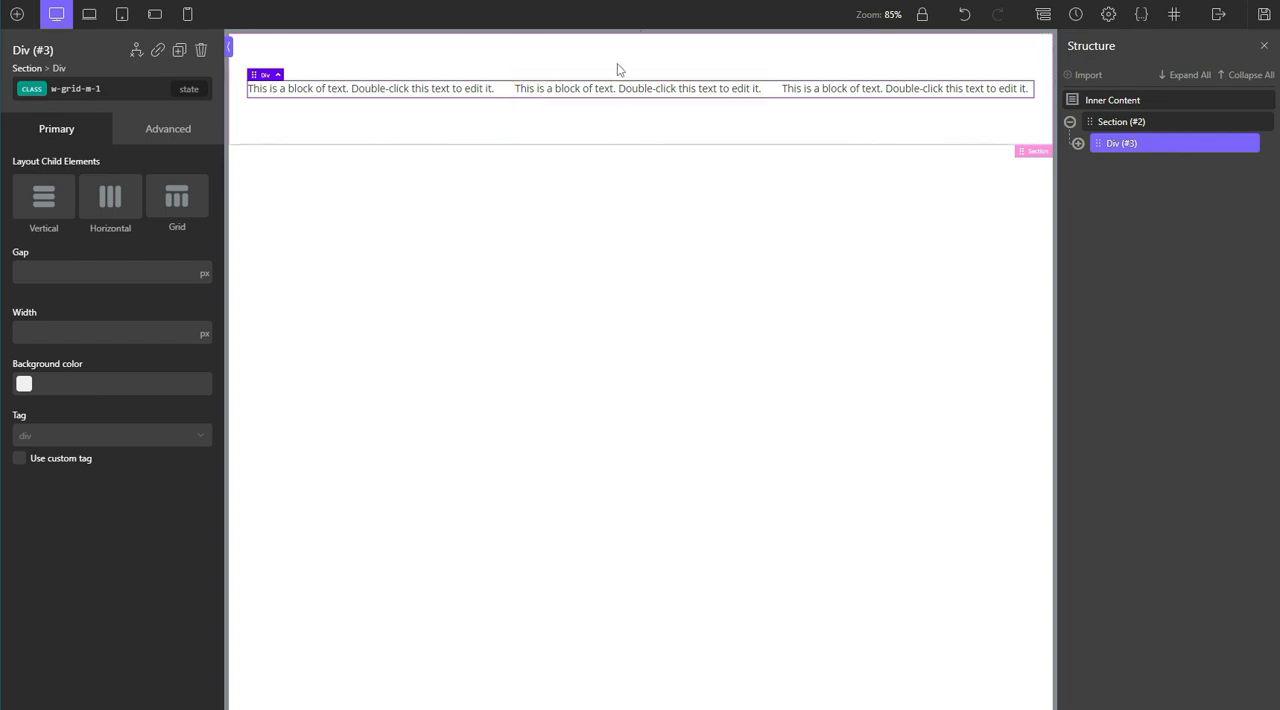
left_click(142, 85)
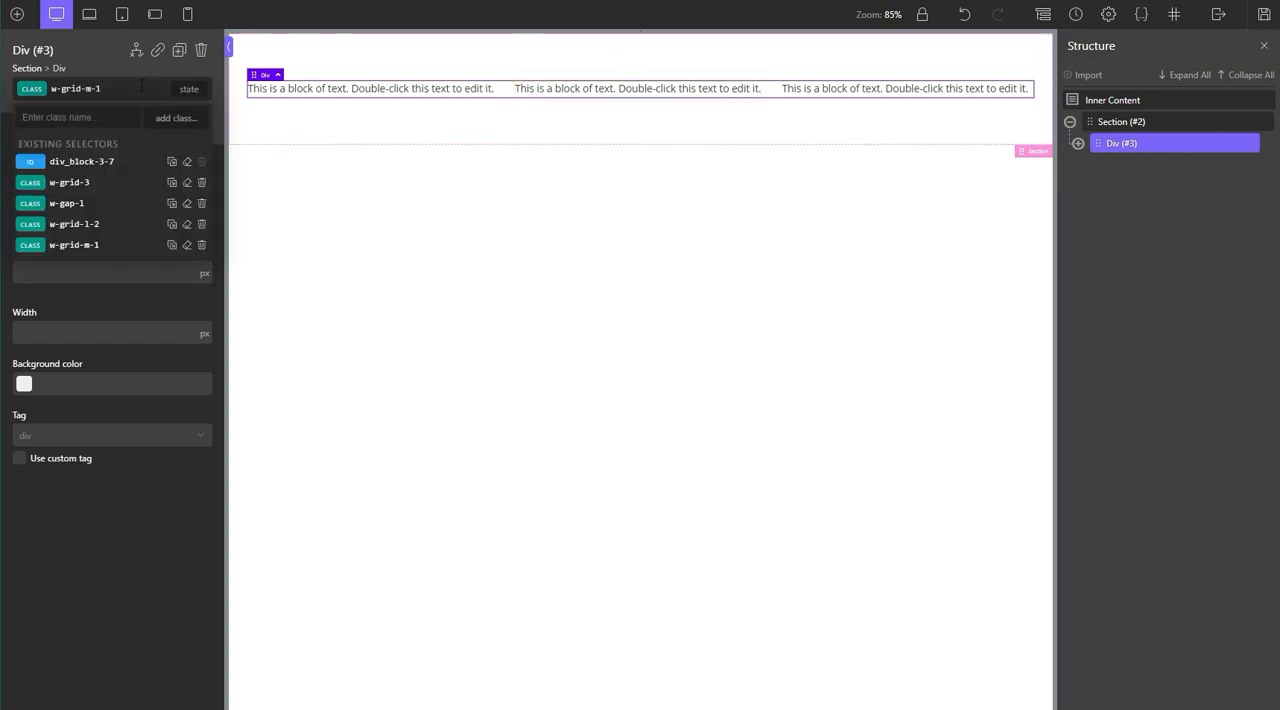
type("w-width-50")
key("Return")
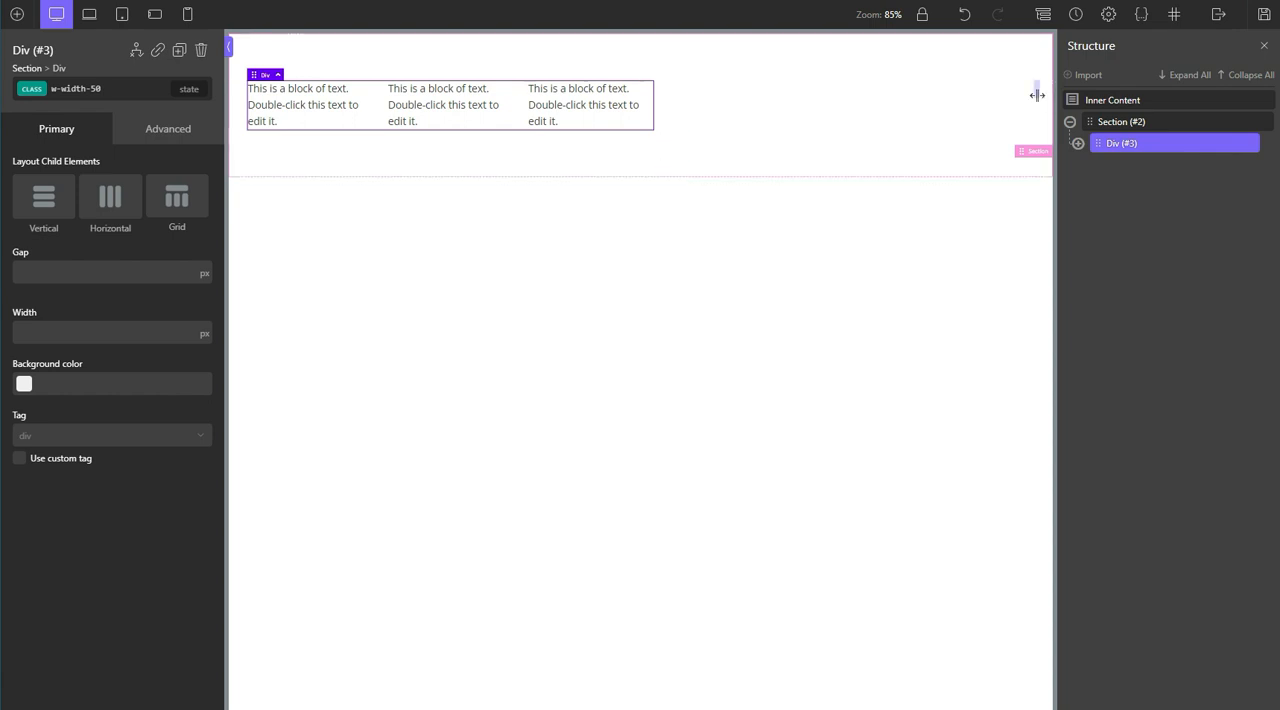
Step: Remove the class w-width-50 from the parent grid div, and add a new div to the section
left_click(89, 84)
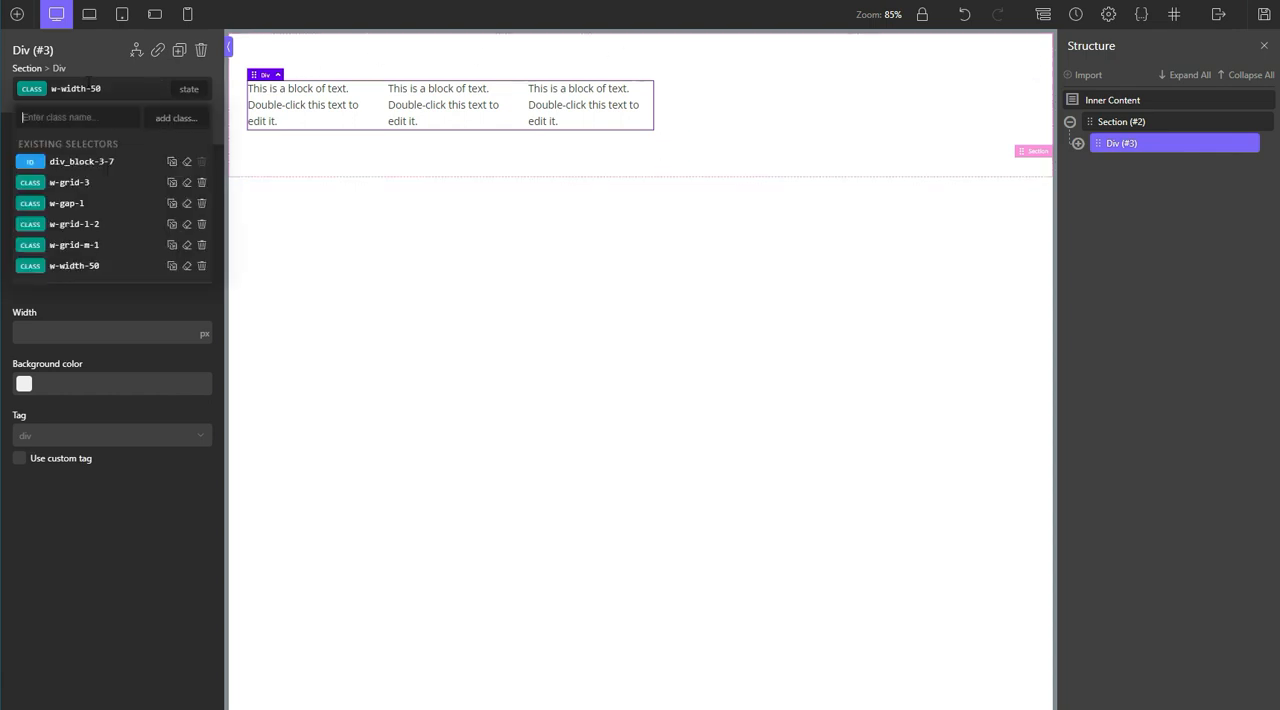
left_click(202, 266)
left_click(1158, 125)
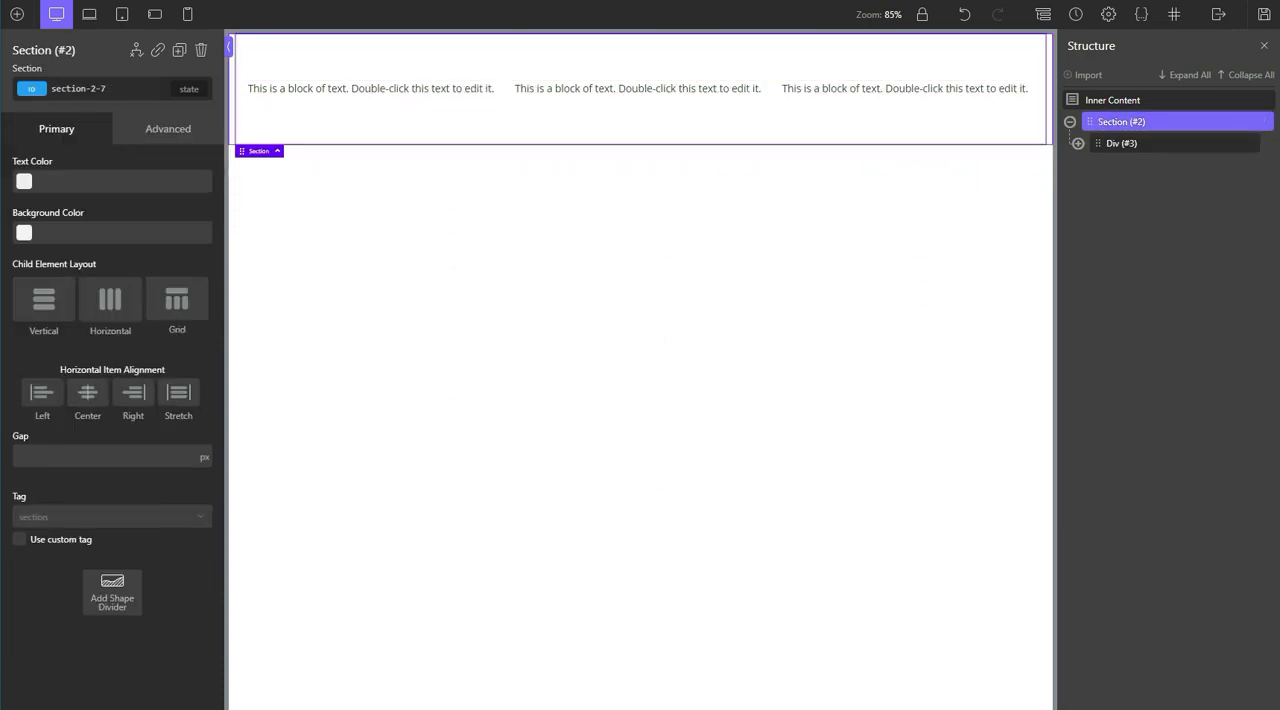
left_click(12, 14)
left_click(100, 145)
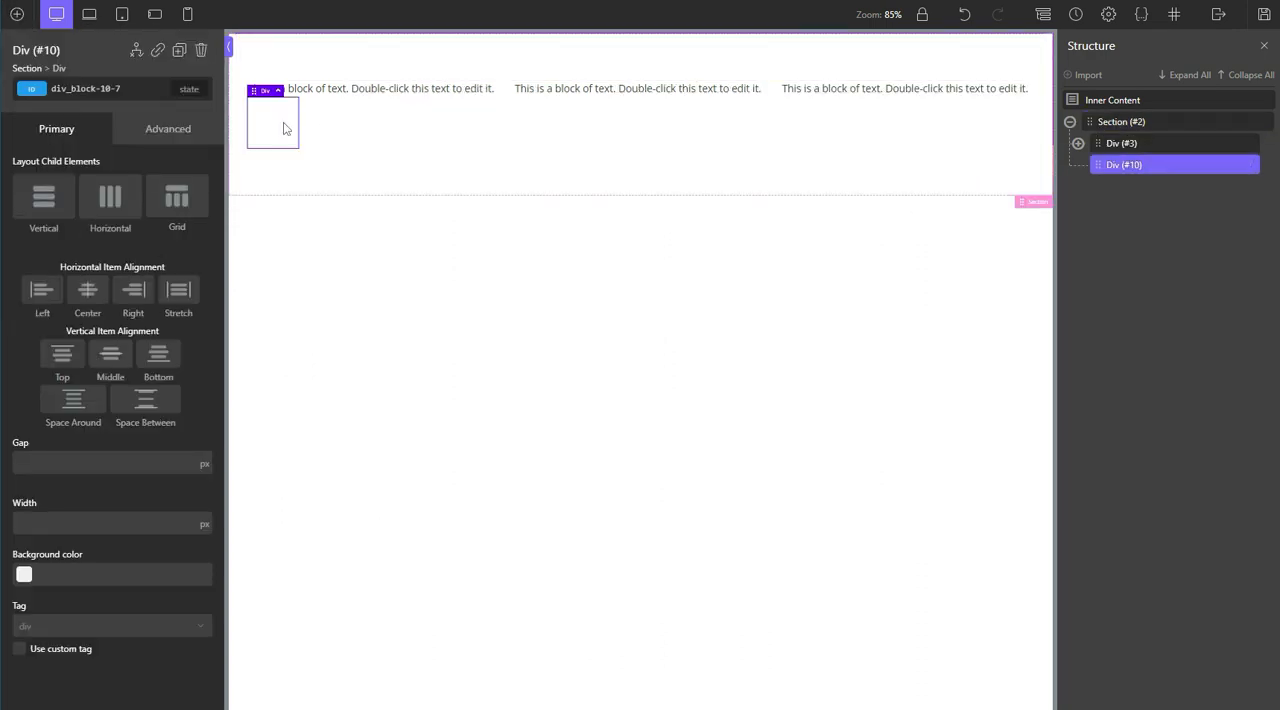
left_click(101, 90)
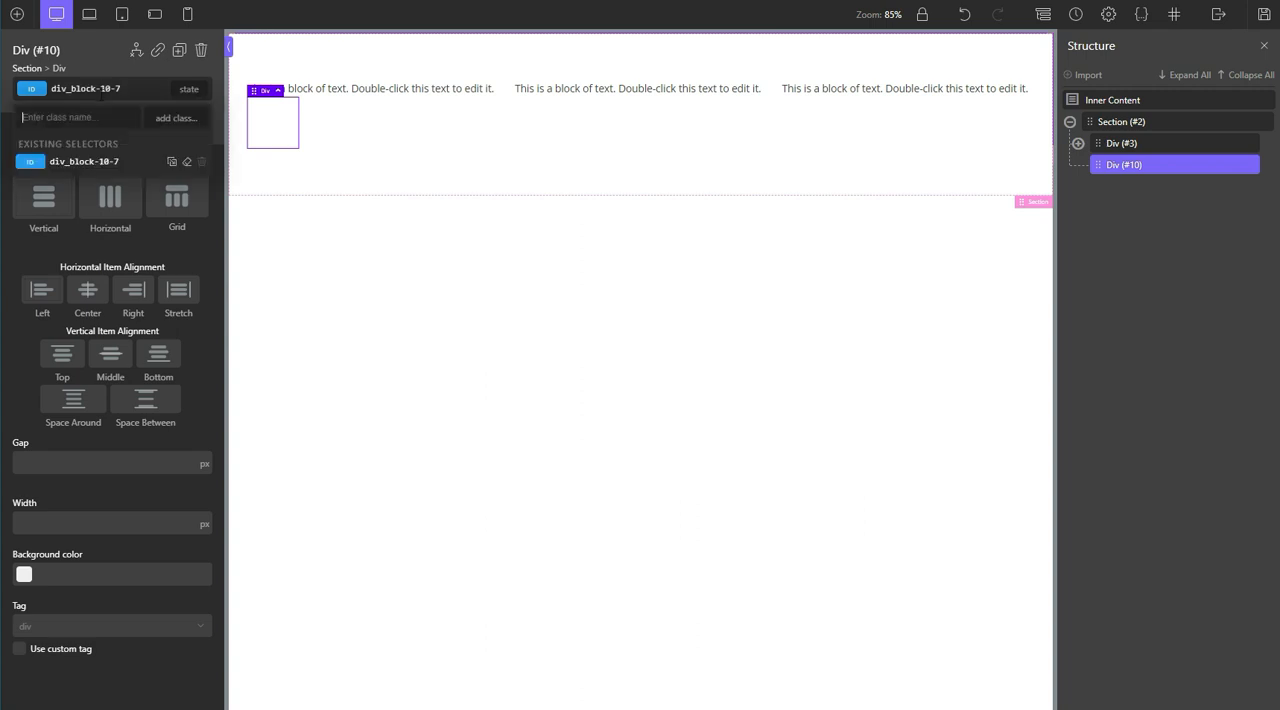
type("w-")
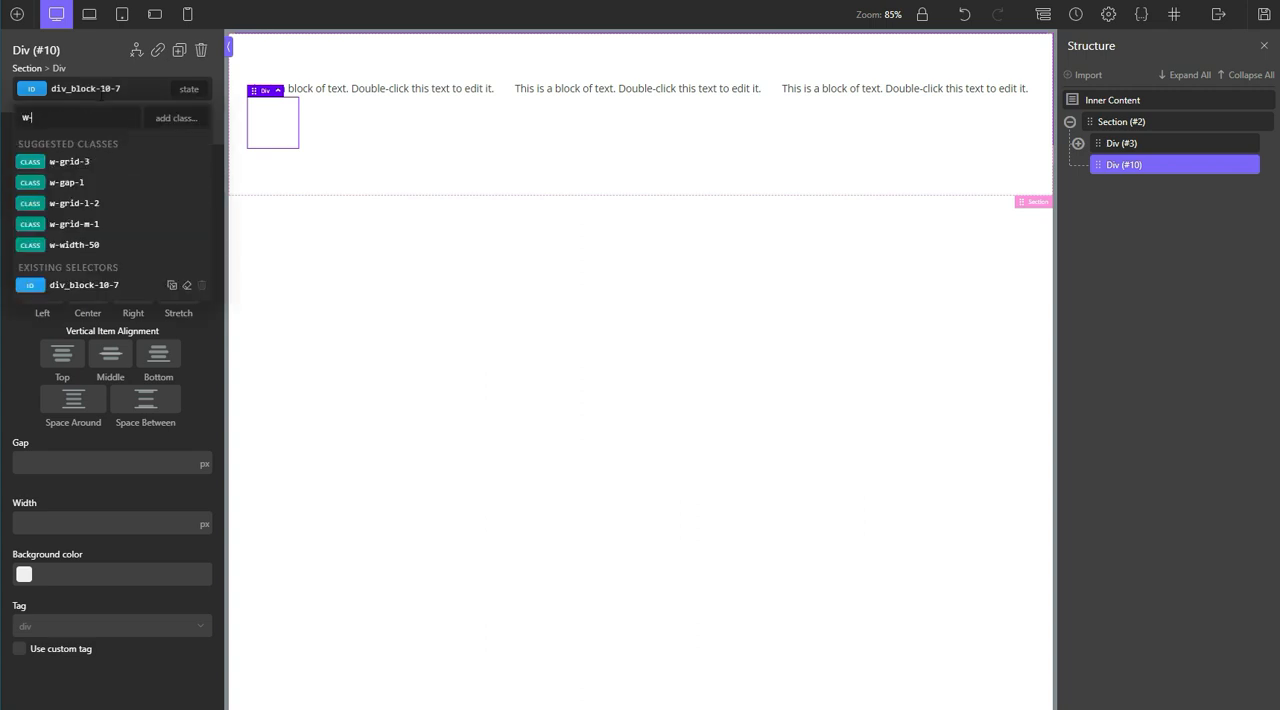
type("widtj")
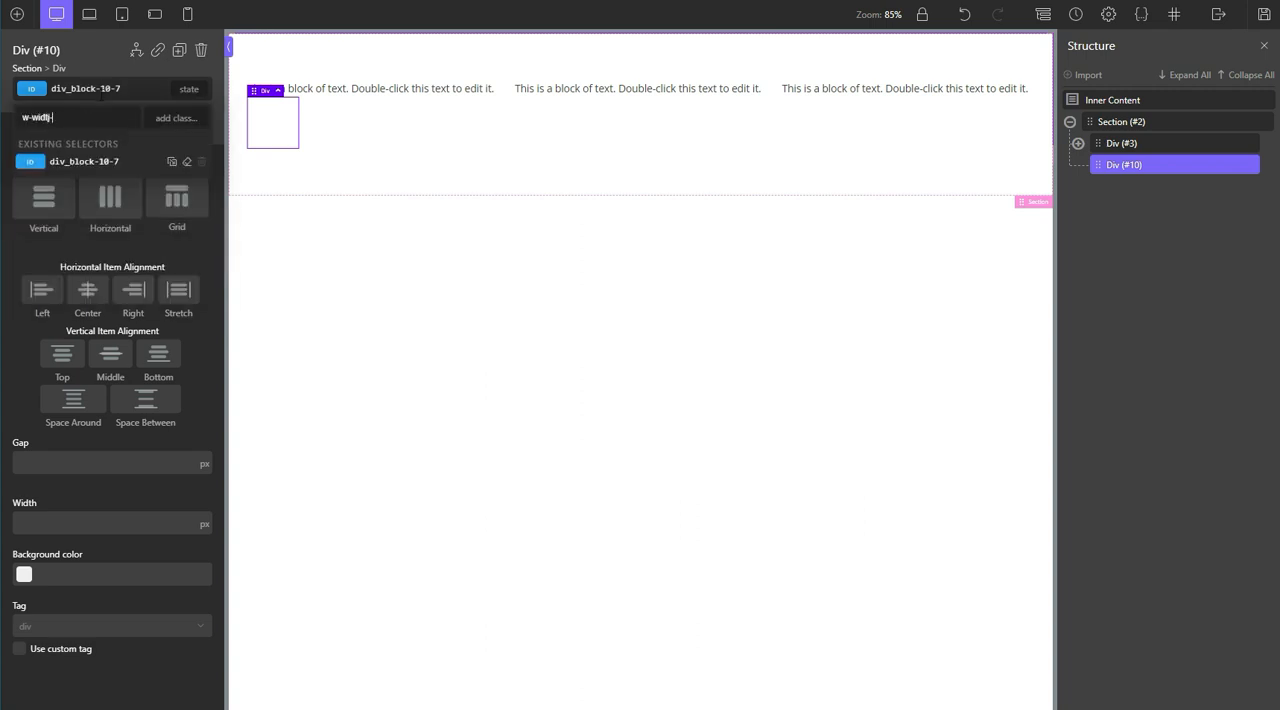
type("-full")
key("Return")
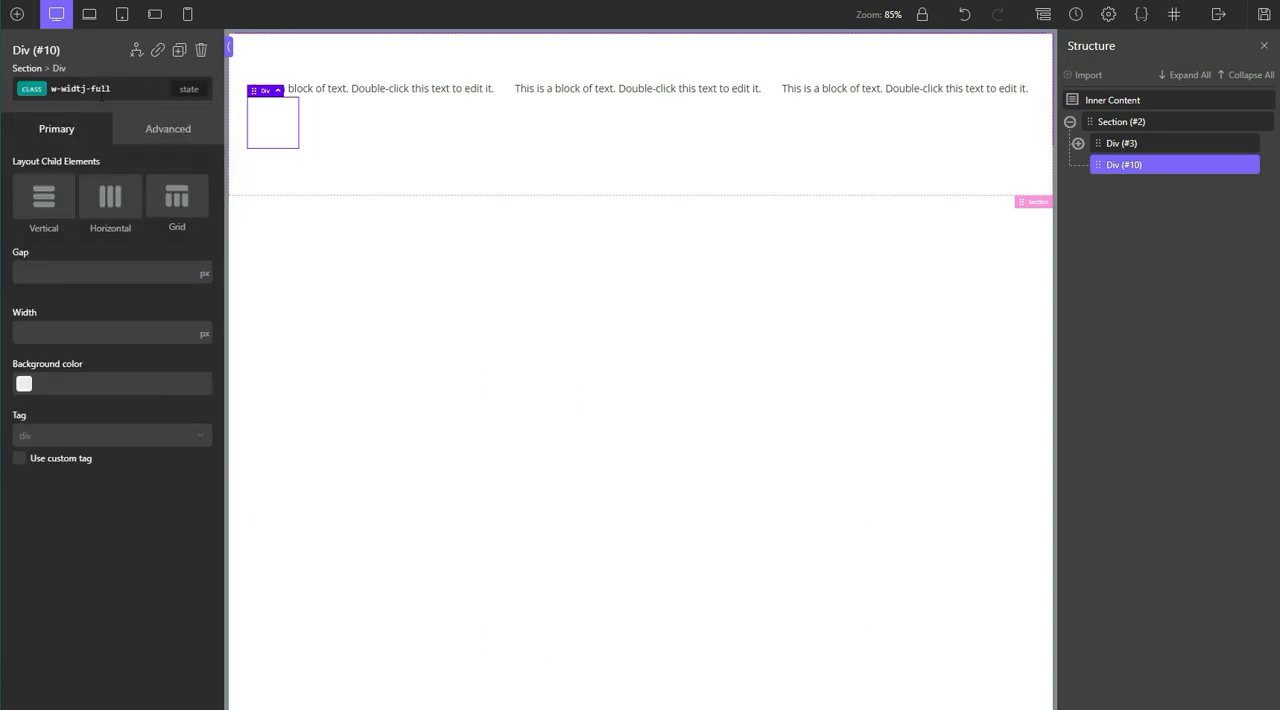
left_click(101, 92)
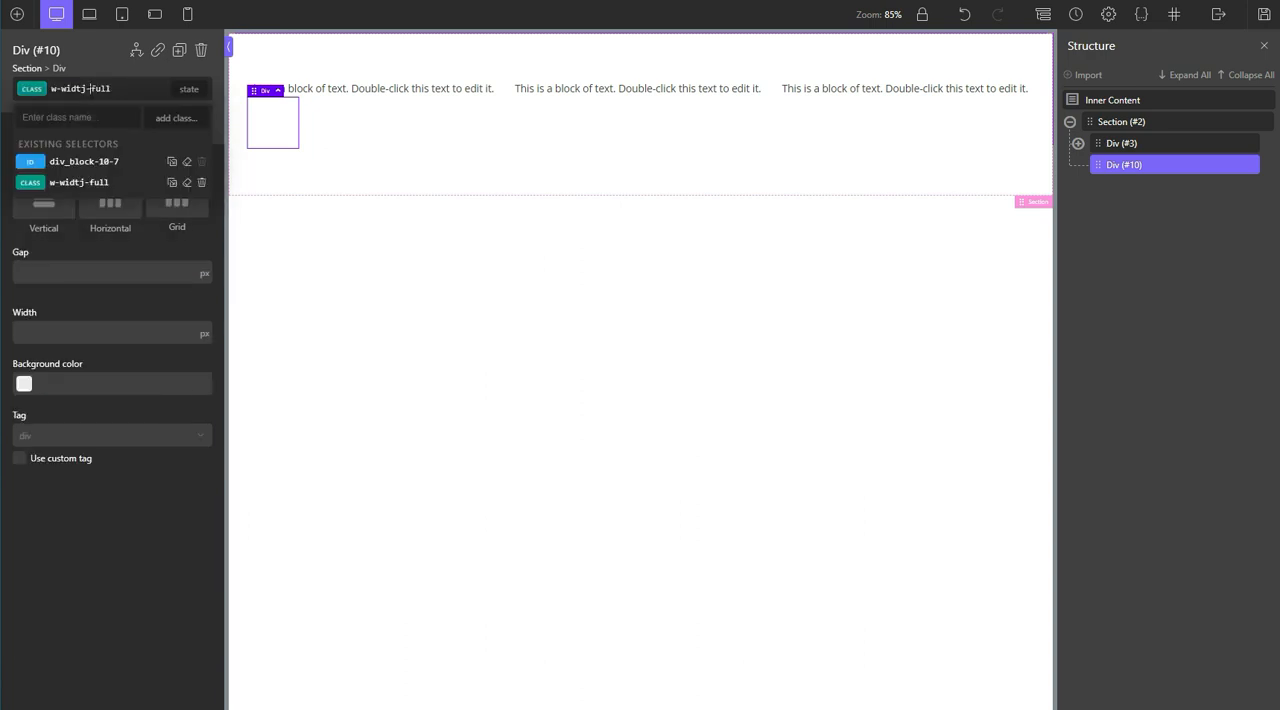
left_click(201, 183)
Step: Add the class w-width-full to the new empty div
left_click(101, 90)
type("w")
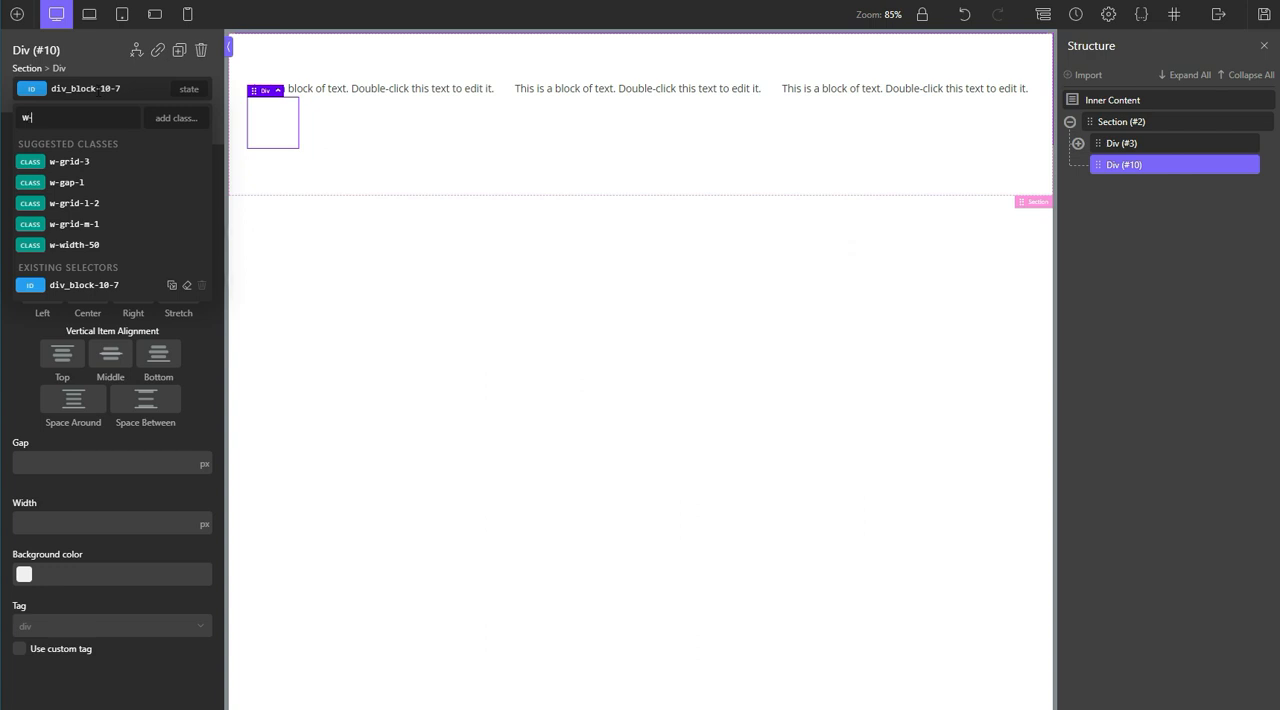
type("-width")
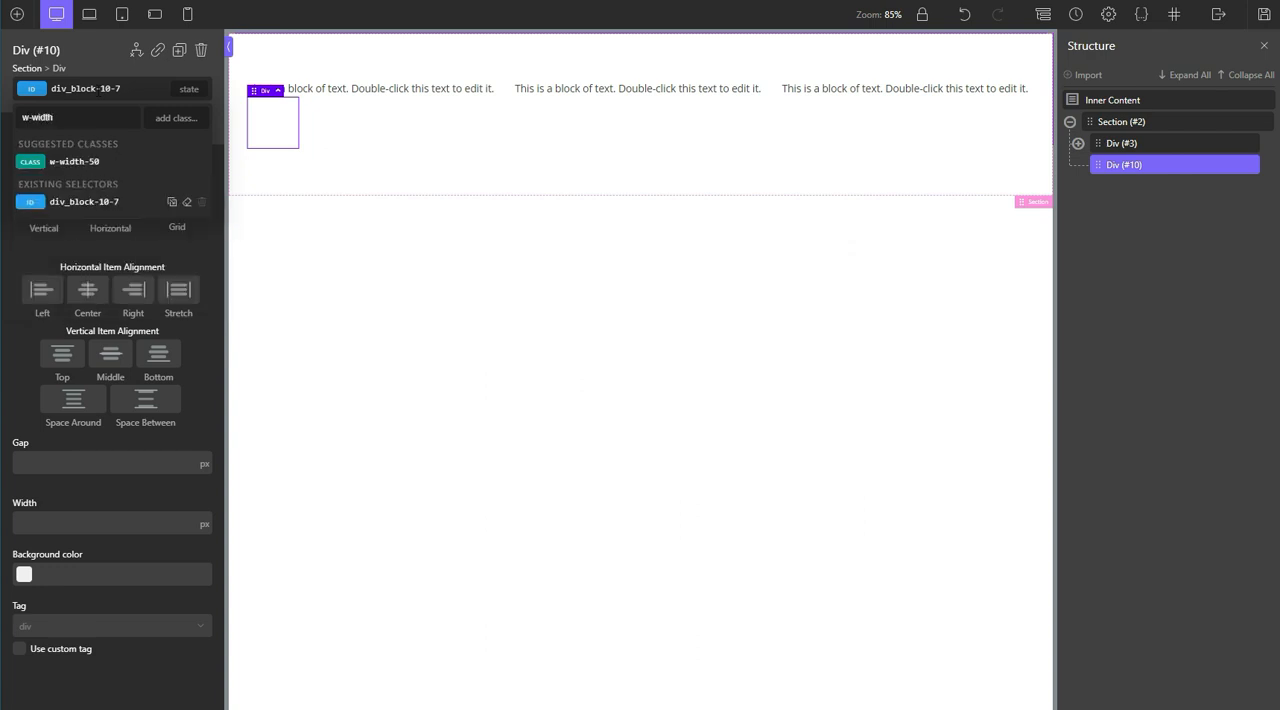
type("-typo")
key("BackSpace")
key("BackSpace")
key("BackSpace")
key("BackSpace")
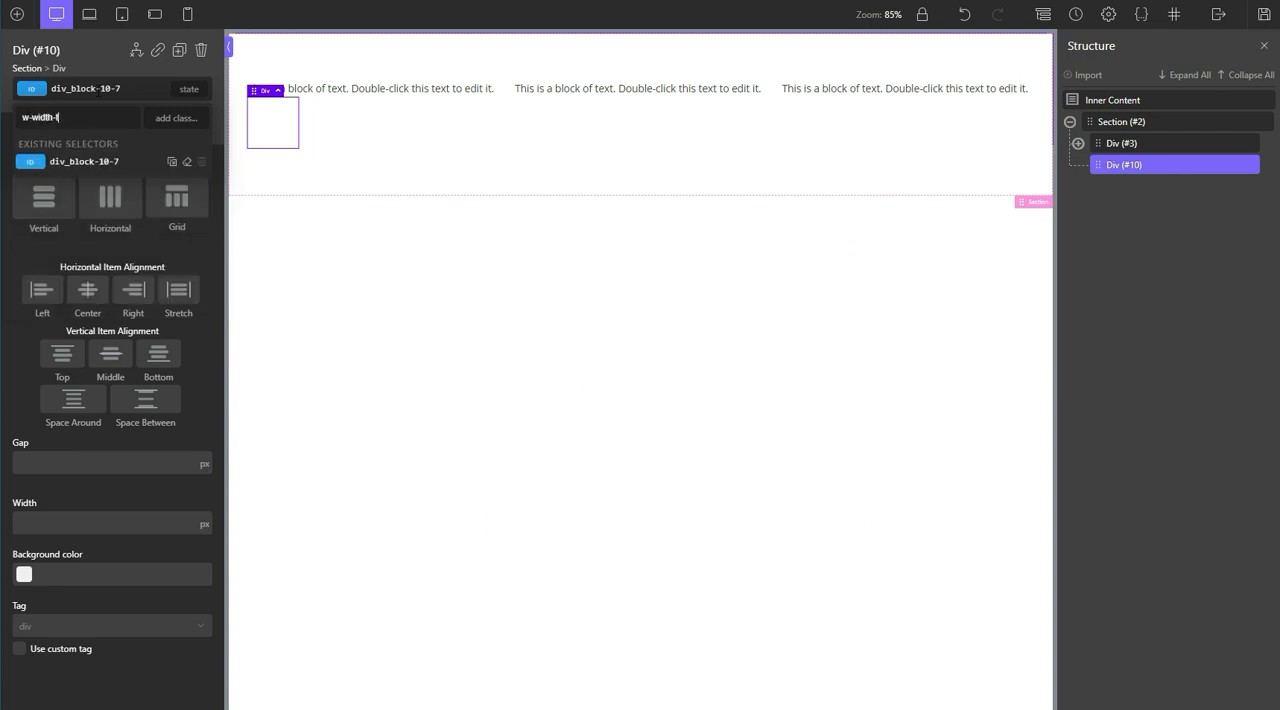
type("full")
key("Return")
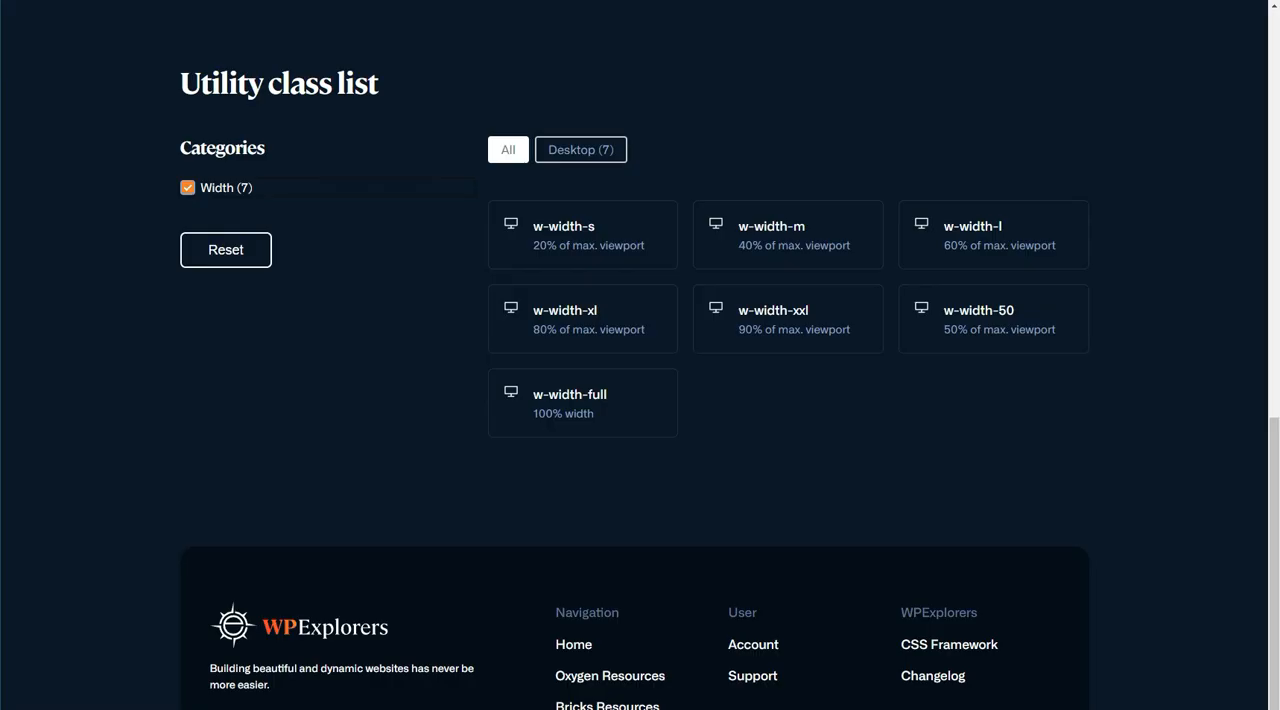
Step: On the WPExplorers CSS framework page, reset the category filter and filter the utility class list by Variables
left_click(256, 262)
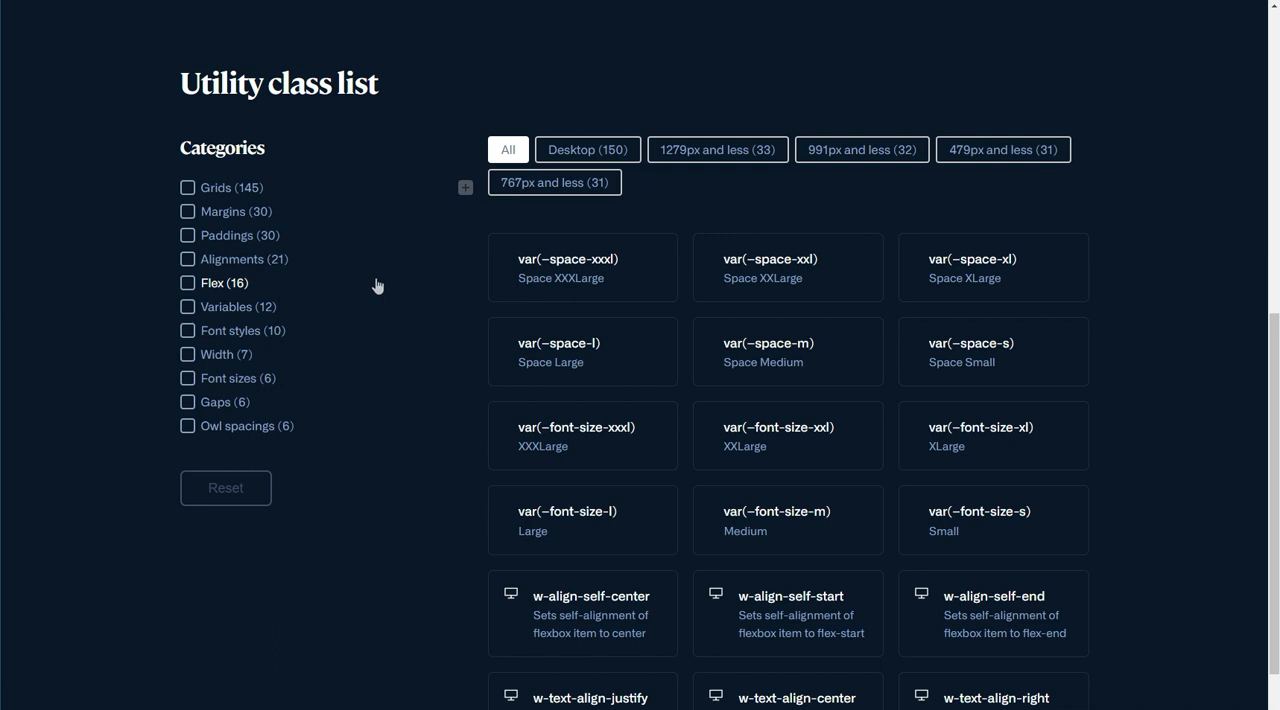
left_click(249, 305)
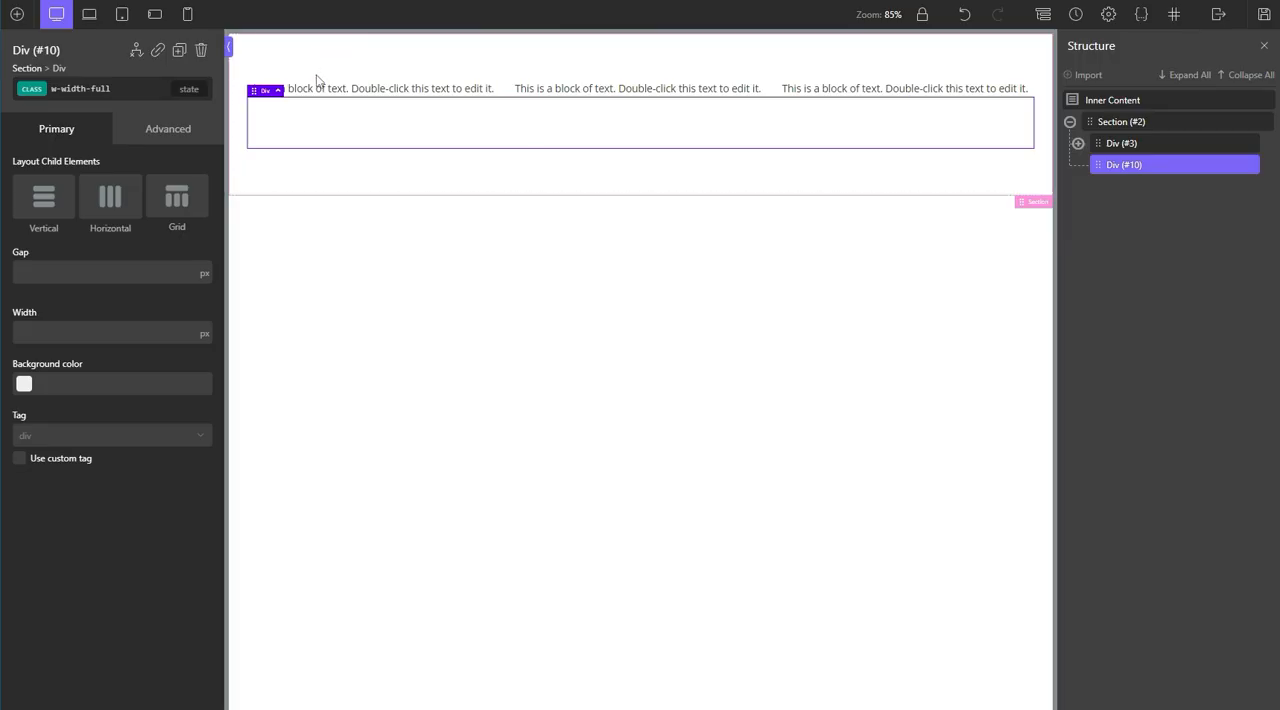
Step: Back in Oxygen, set the first grid child div's padding to var(--space-xl) on all sides, with the unit set to none
left_click(317, 88)
left_click(1155, 167)
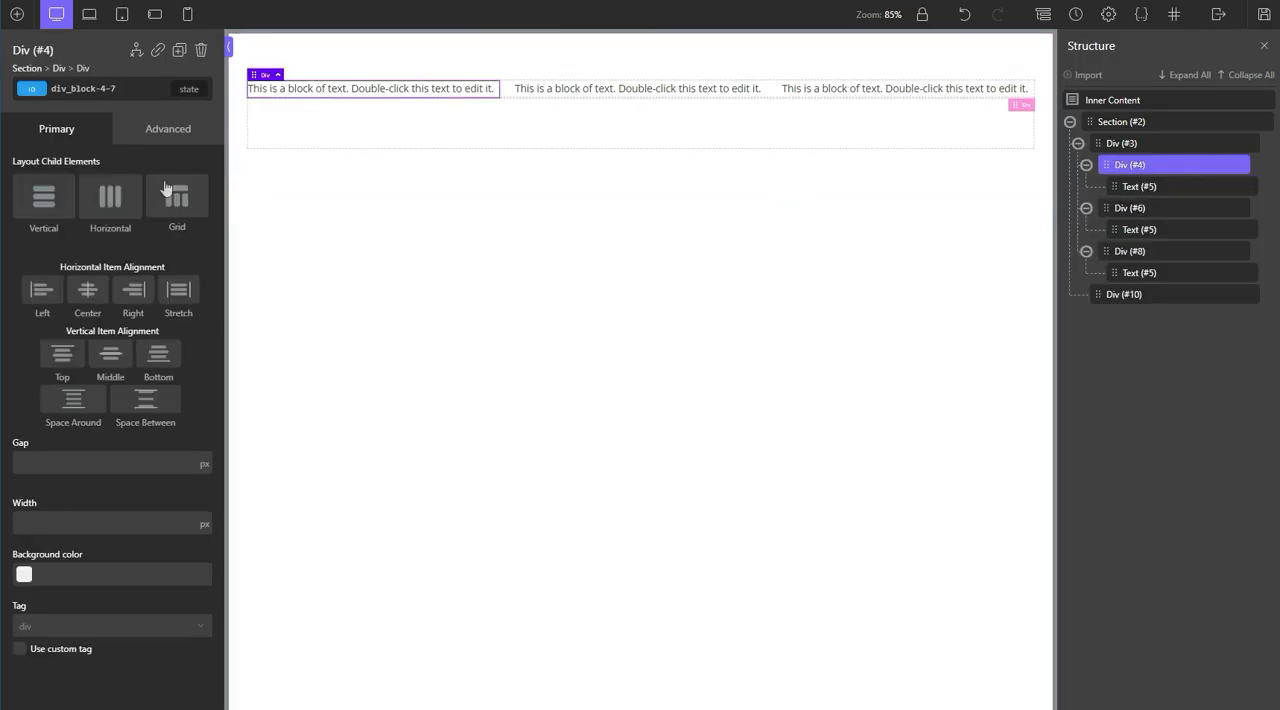
left_click(168, 132)
left_click(129, 213)
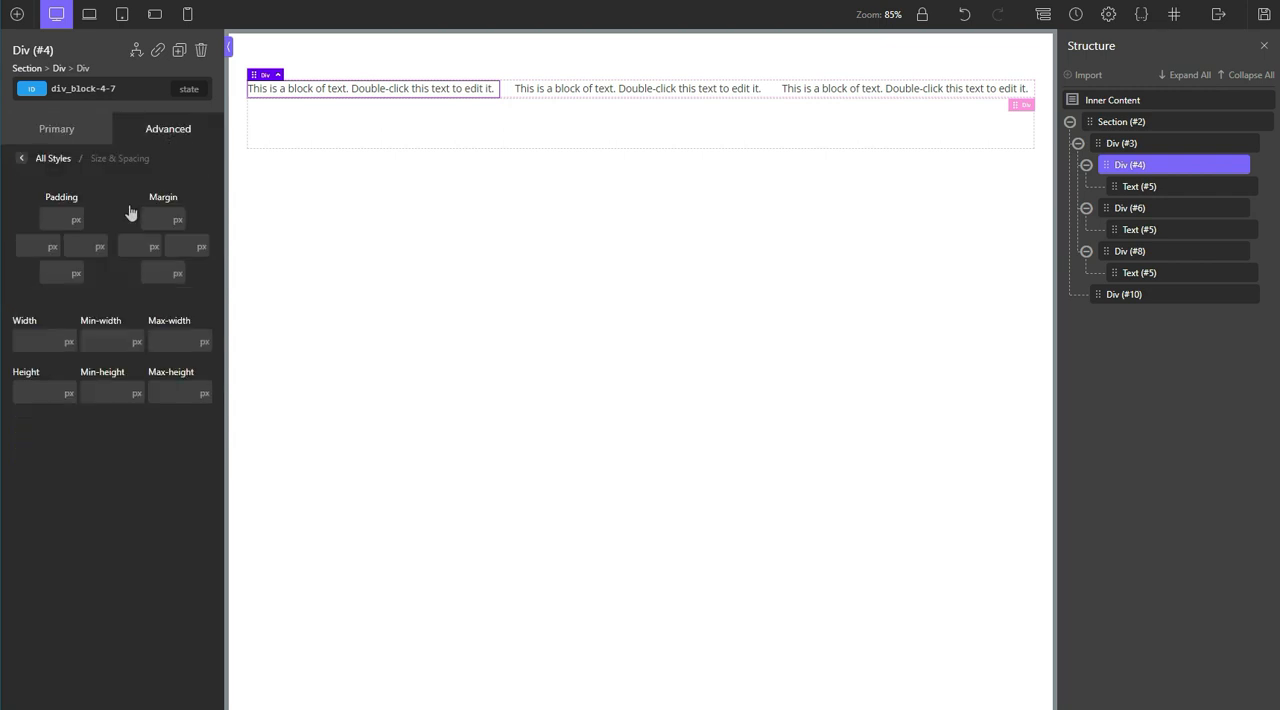
left_click(75, 223)
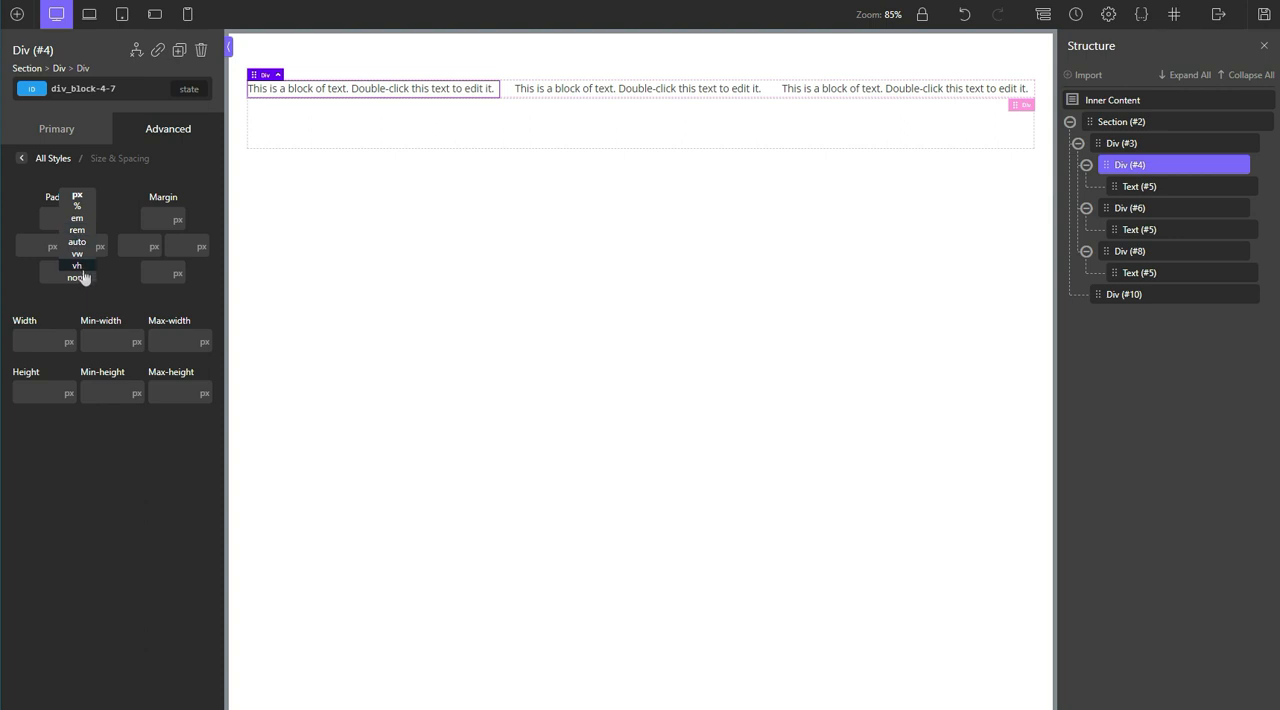
left_click(83, 279)
left_click(68, 220)
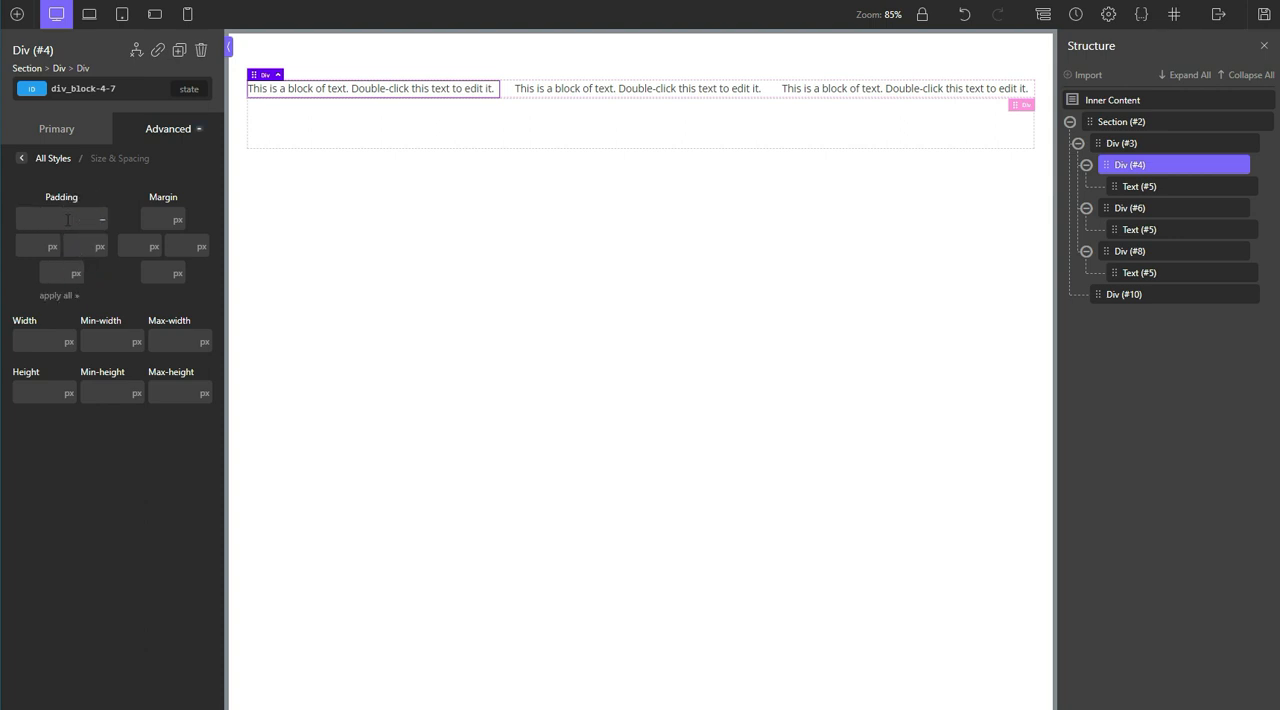
type("var(--")
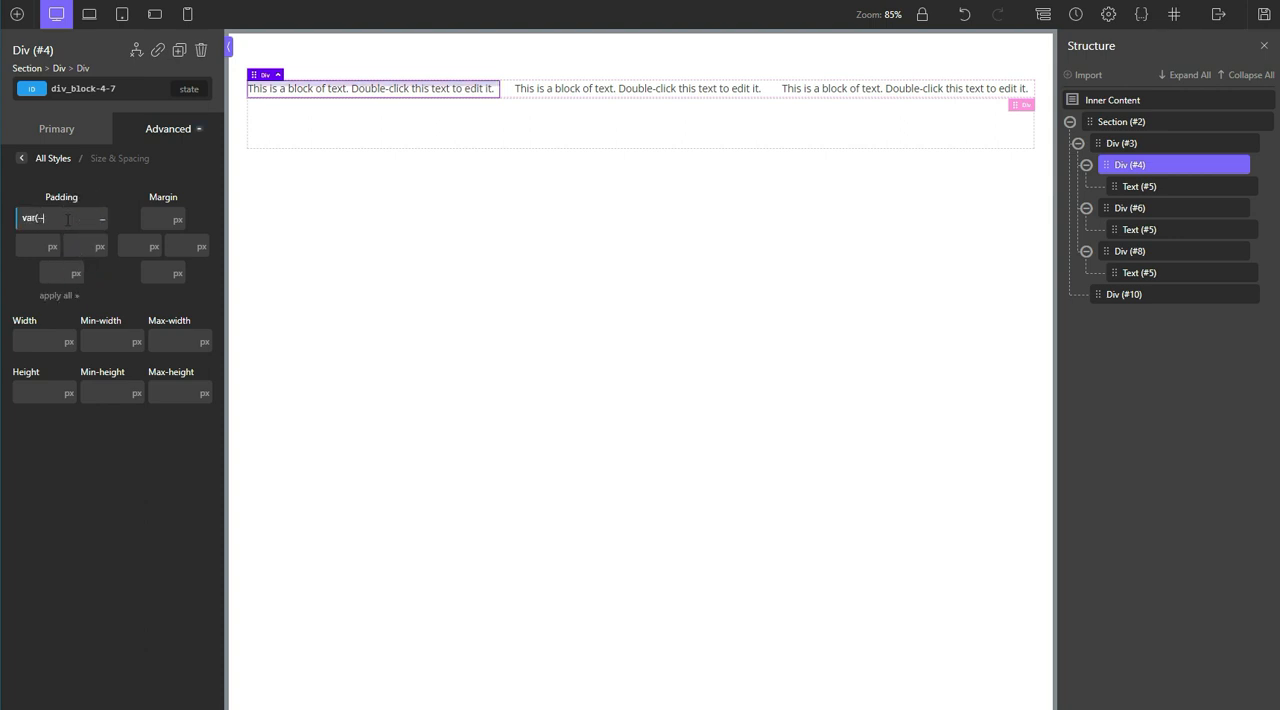
type("space-")
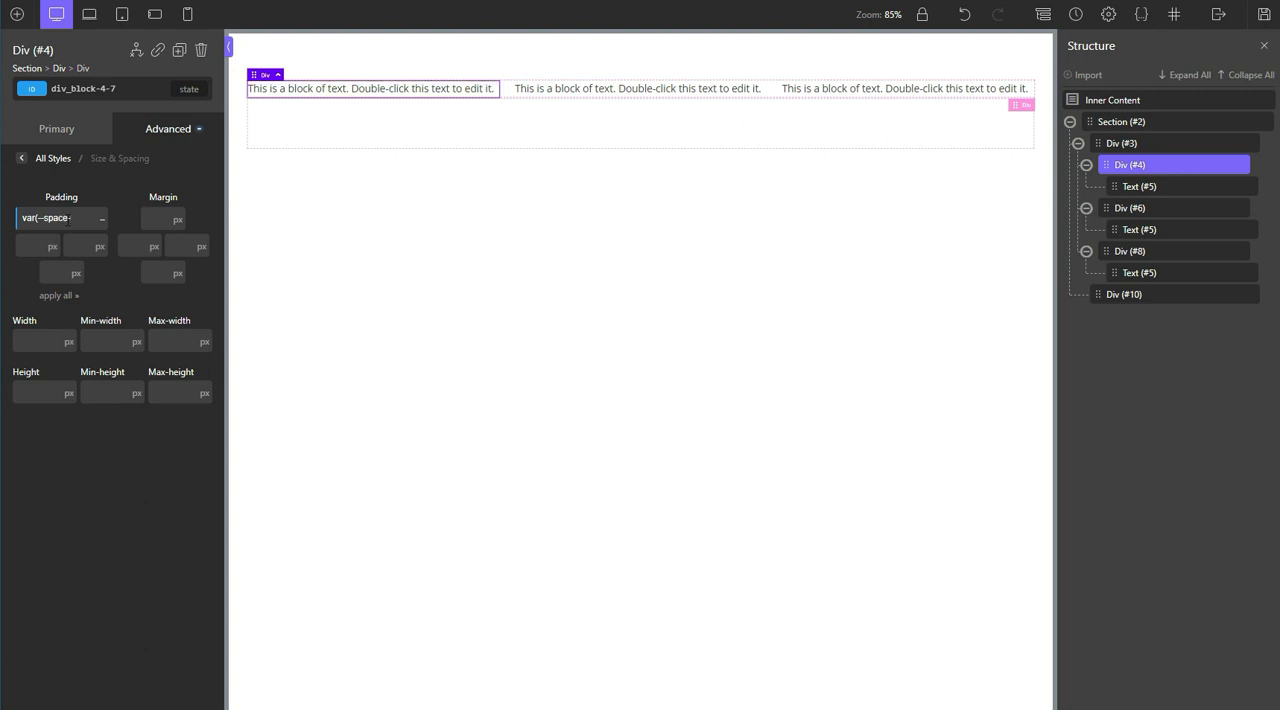
type("xl)")
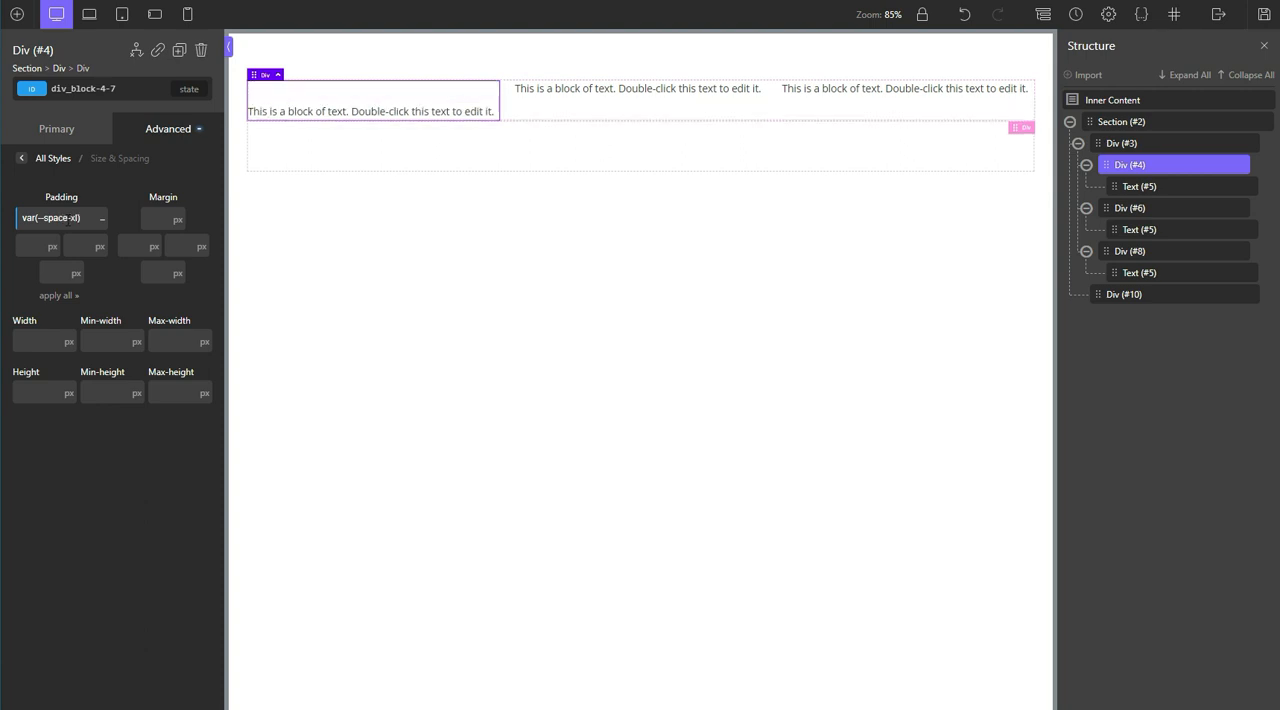
left_click(57, 296)
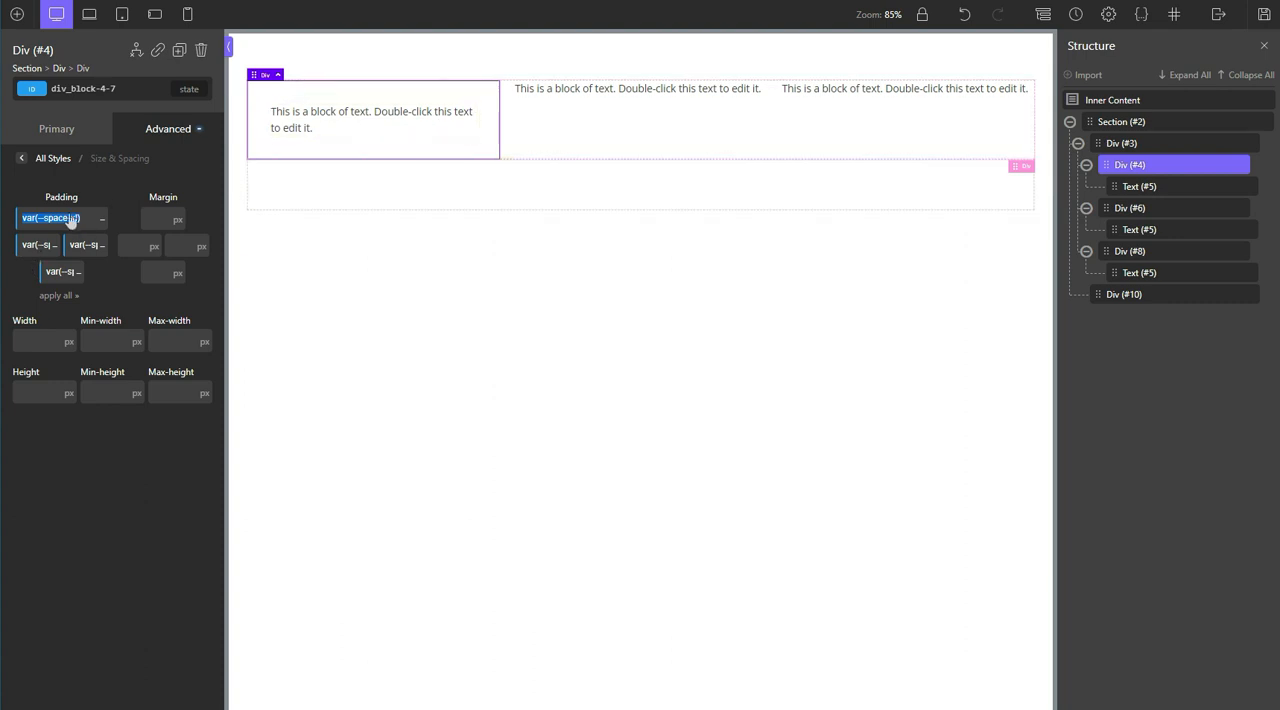
Step: Collapse the parent grid div in the structure, add a heading to the section, and set its tag to H3
left_click(1078, 143)
left_click(1112, 124)
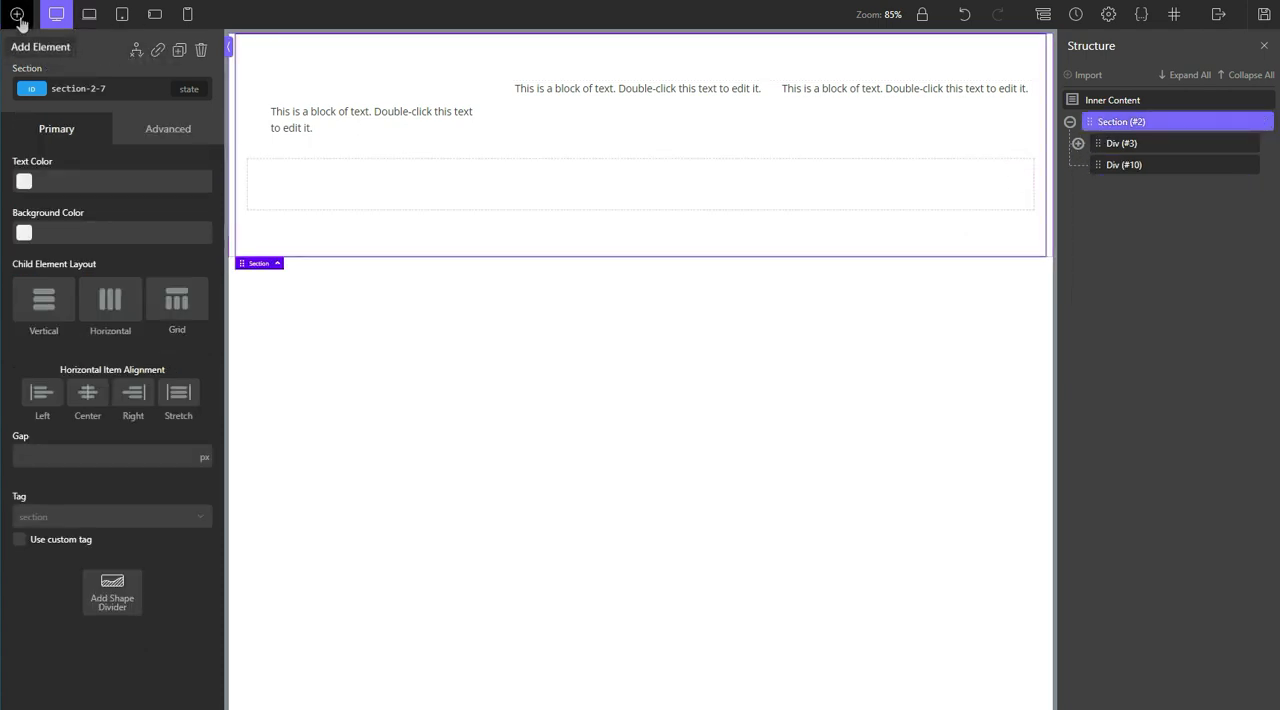
left_click(17, 14)
type("h")
left_click(108, 88)
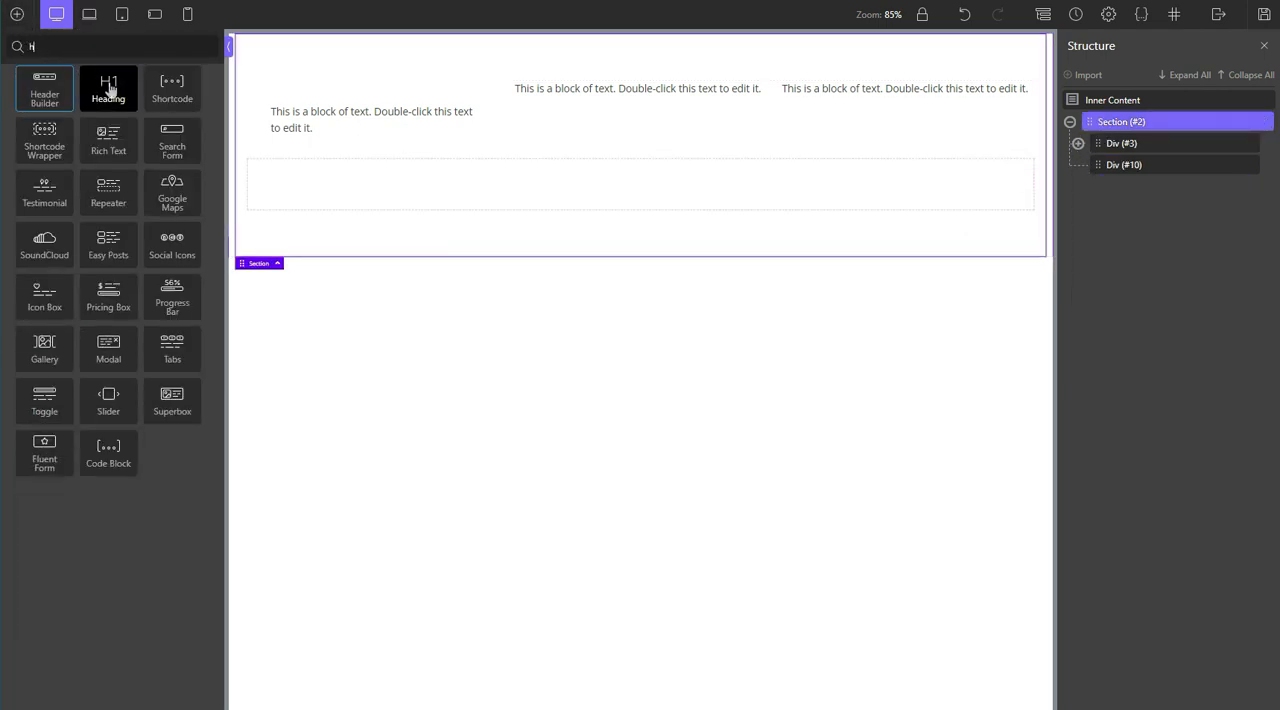
left_click(50, 460)
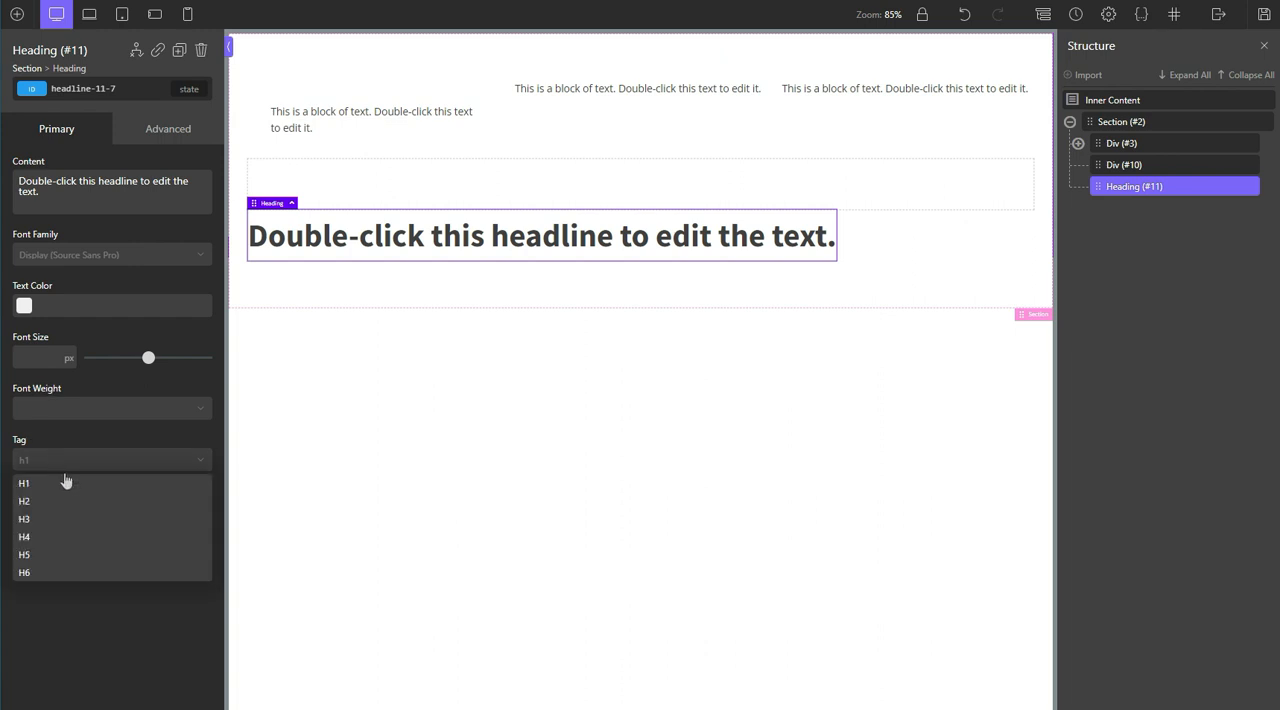
left_click(43, 520)
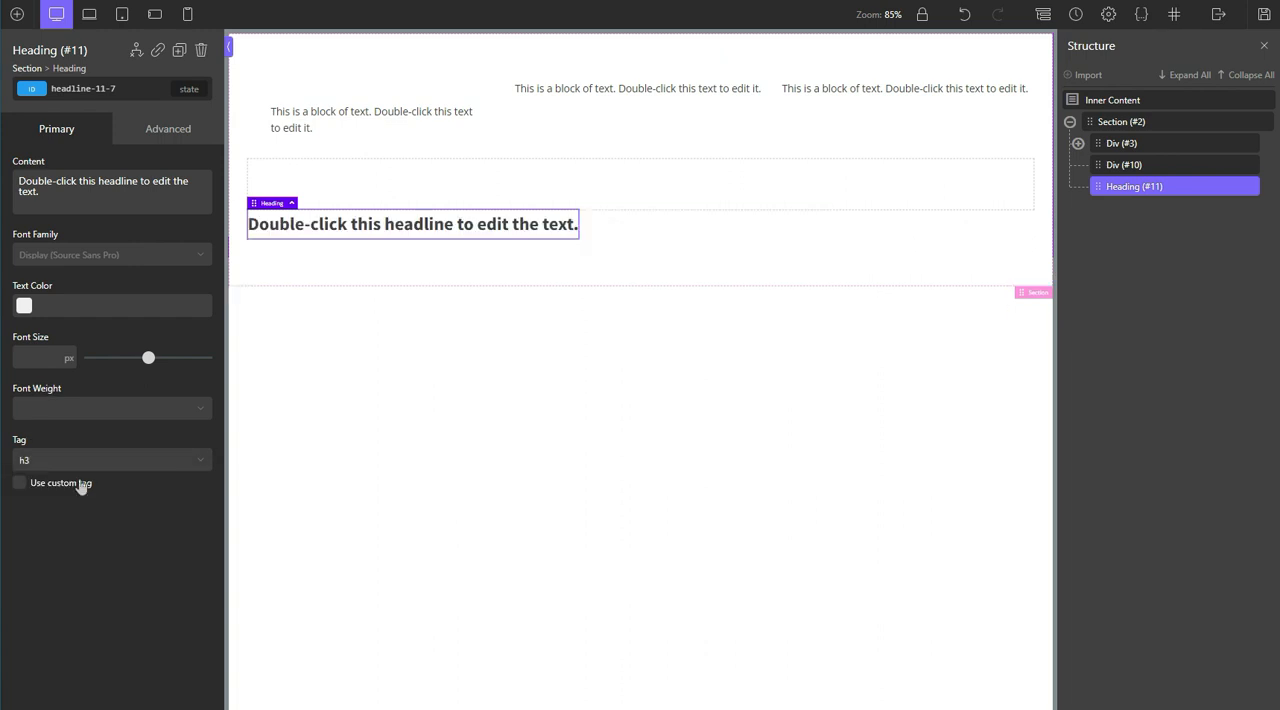
left_click(116, 465)
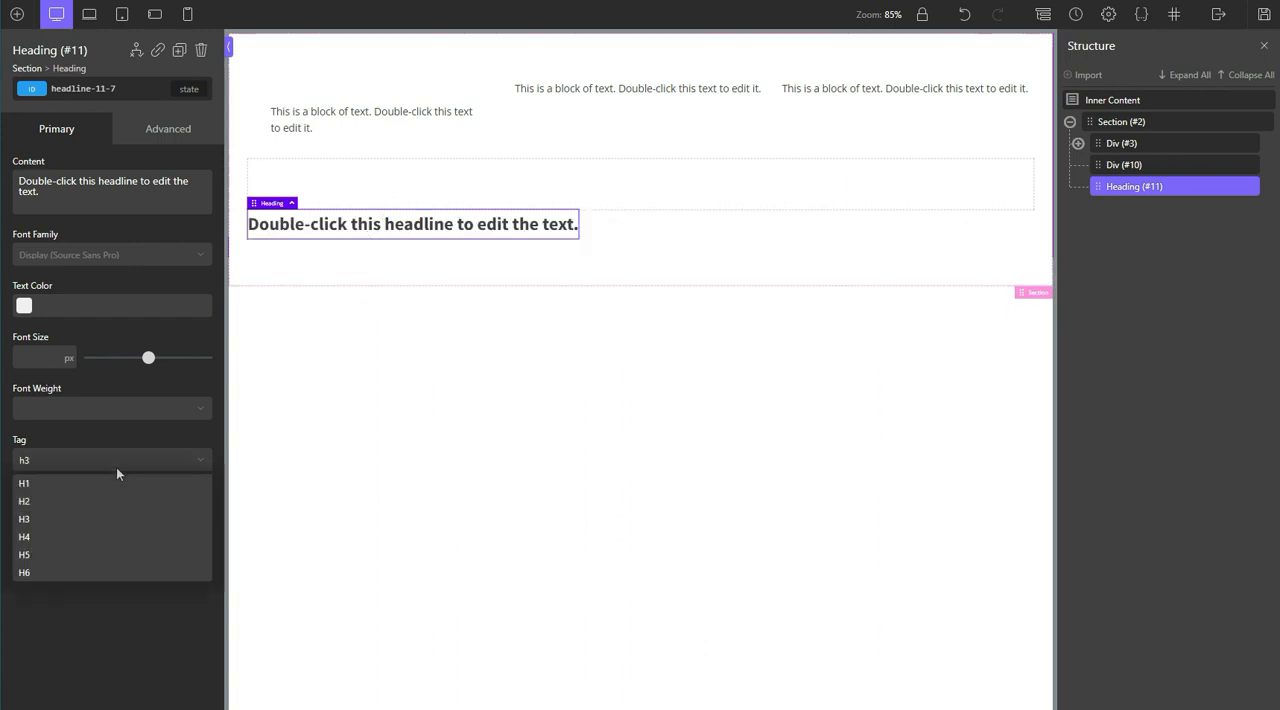
Step: Try the class w-font-size-xxxl on the heading, and remove it again
left_click(108, 89)
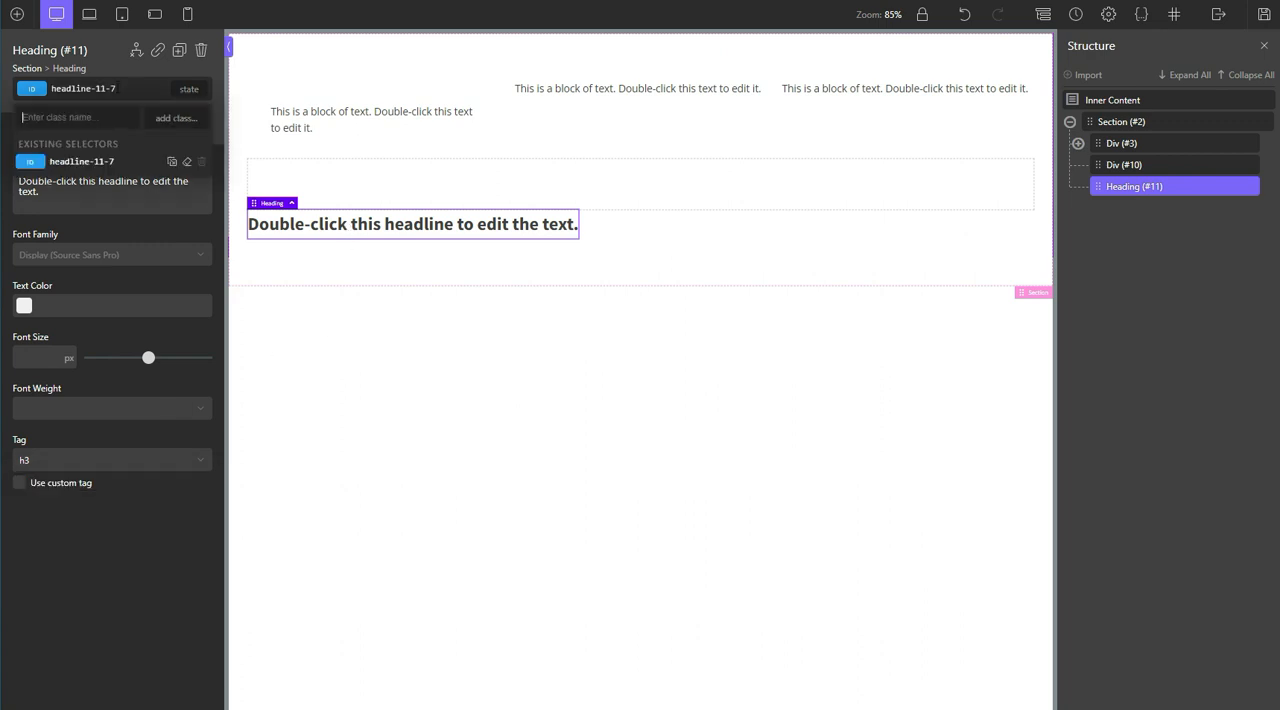
type("w-font-size-xxxl")
key("Return")
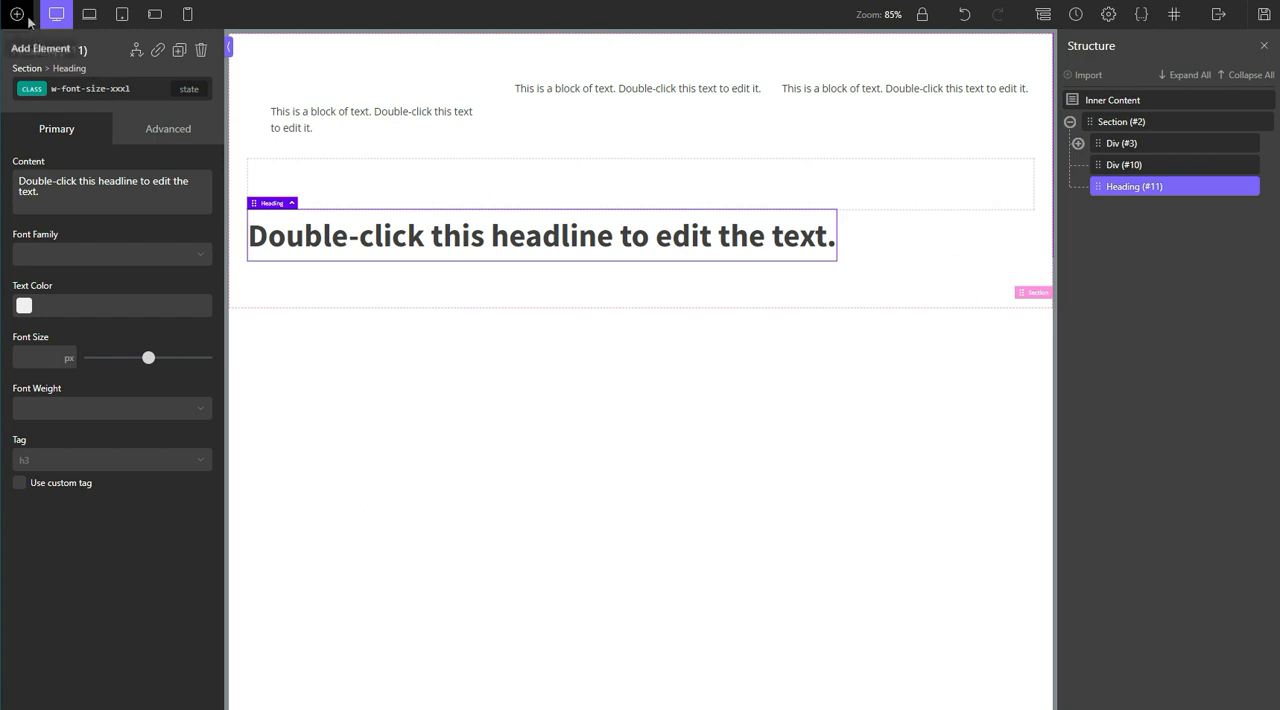
left_click(110, 90)
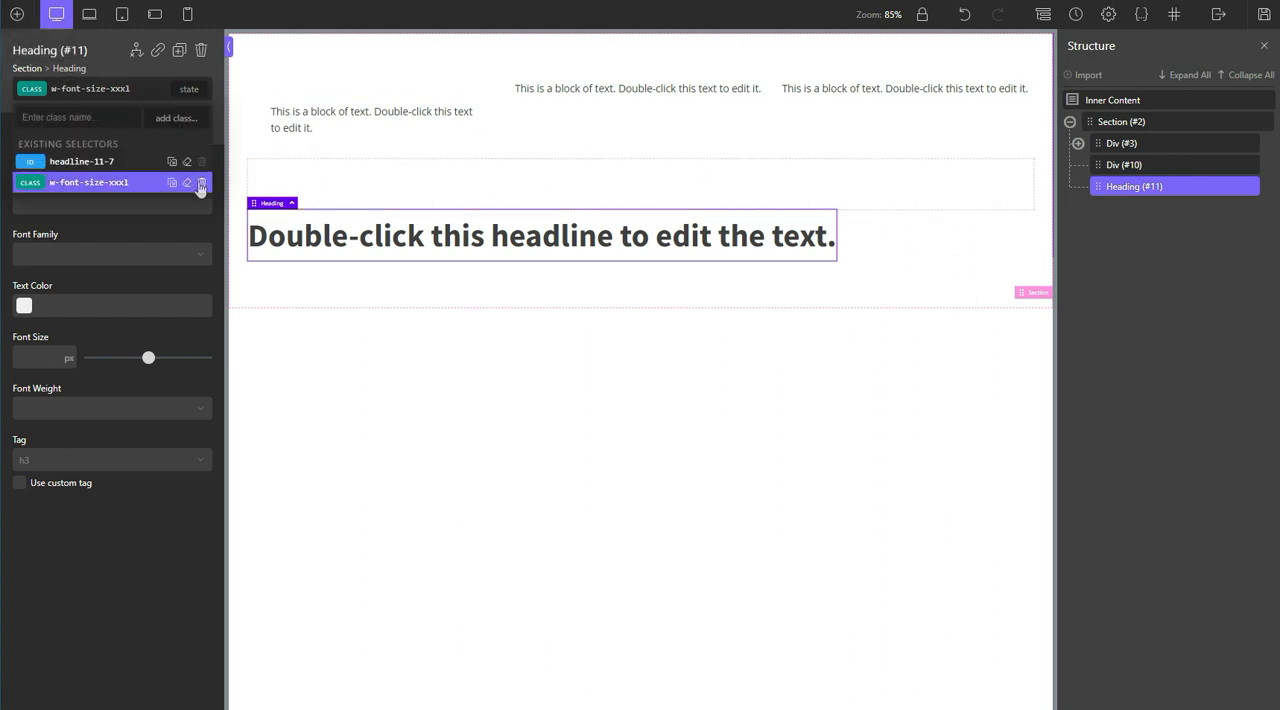
left_click(201, 182)
Step: Add the class custom-title to the heading
type("cust")
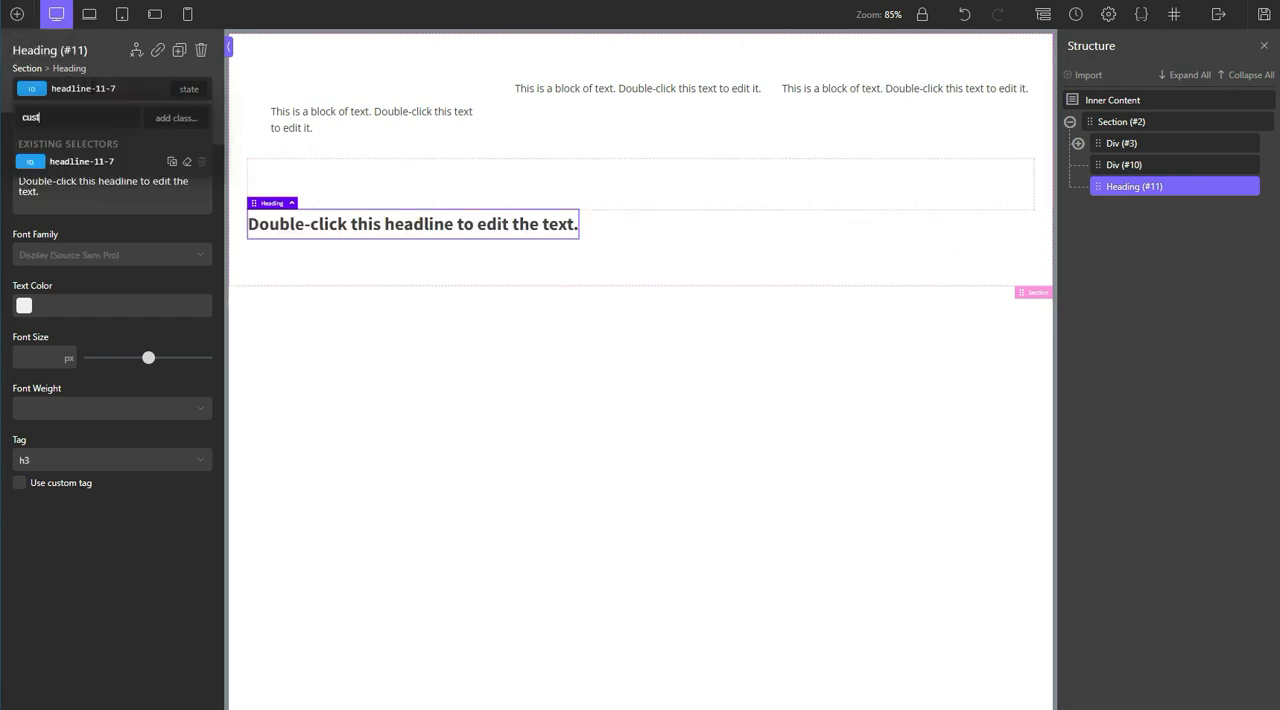
type("om-title")
key("Return")
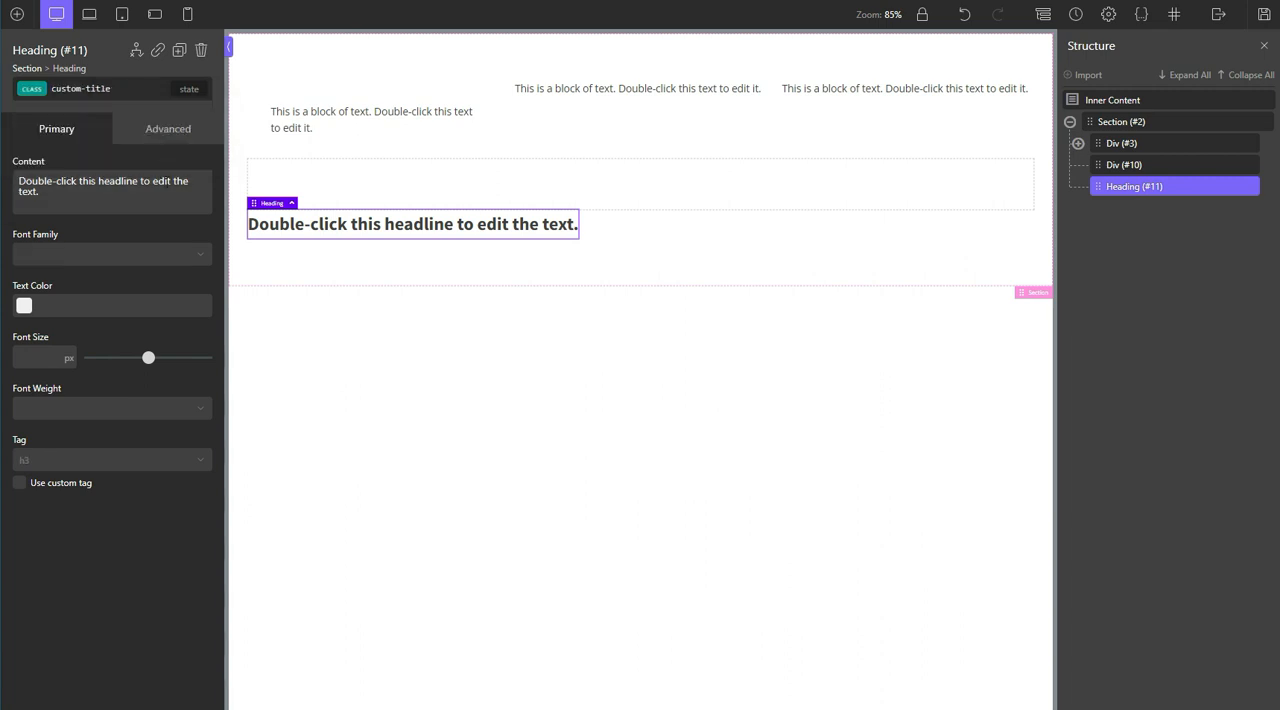
Step: Set the custom-title class's font size unit to none and its value to calc(var(--font-size-xxxl)*1)
left_click(69, 359)
left_click(76, 416)
type("ca")
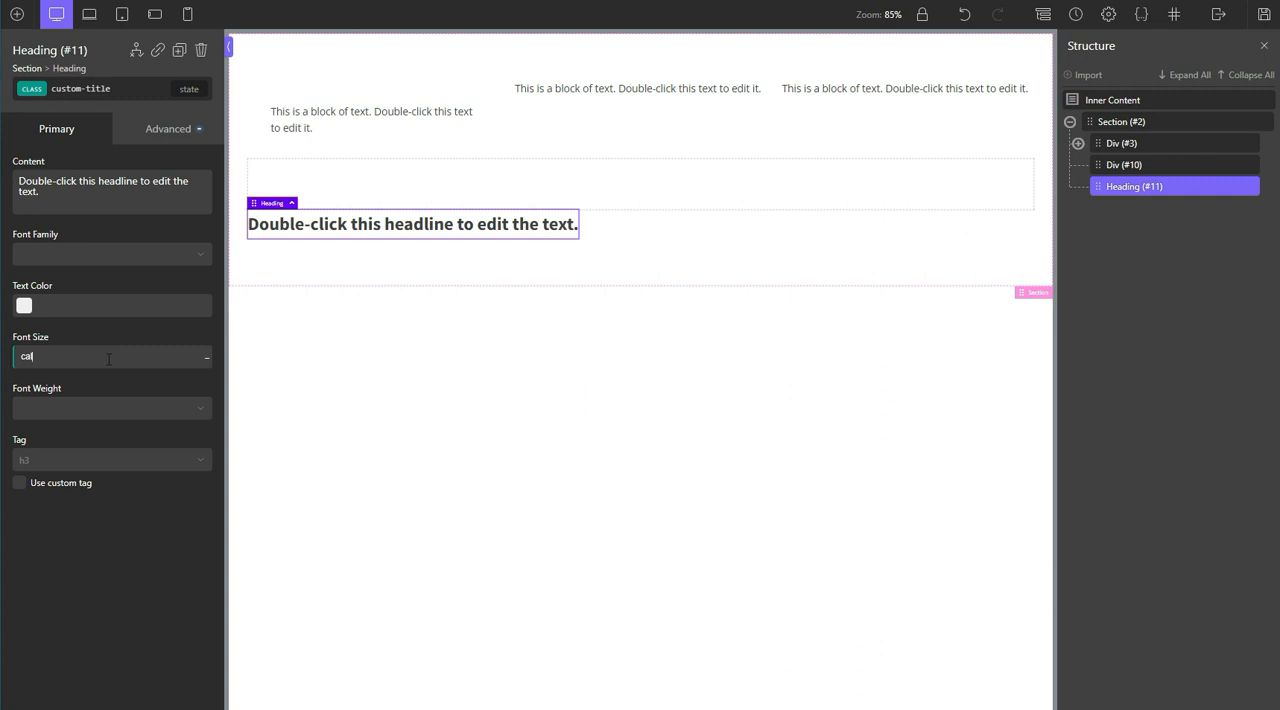
type("lc(var(--font-size-xxxl)*1)")
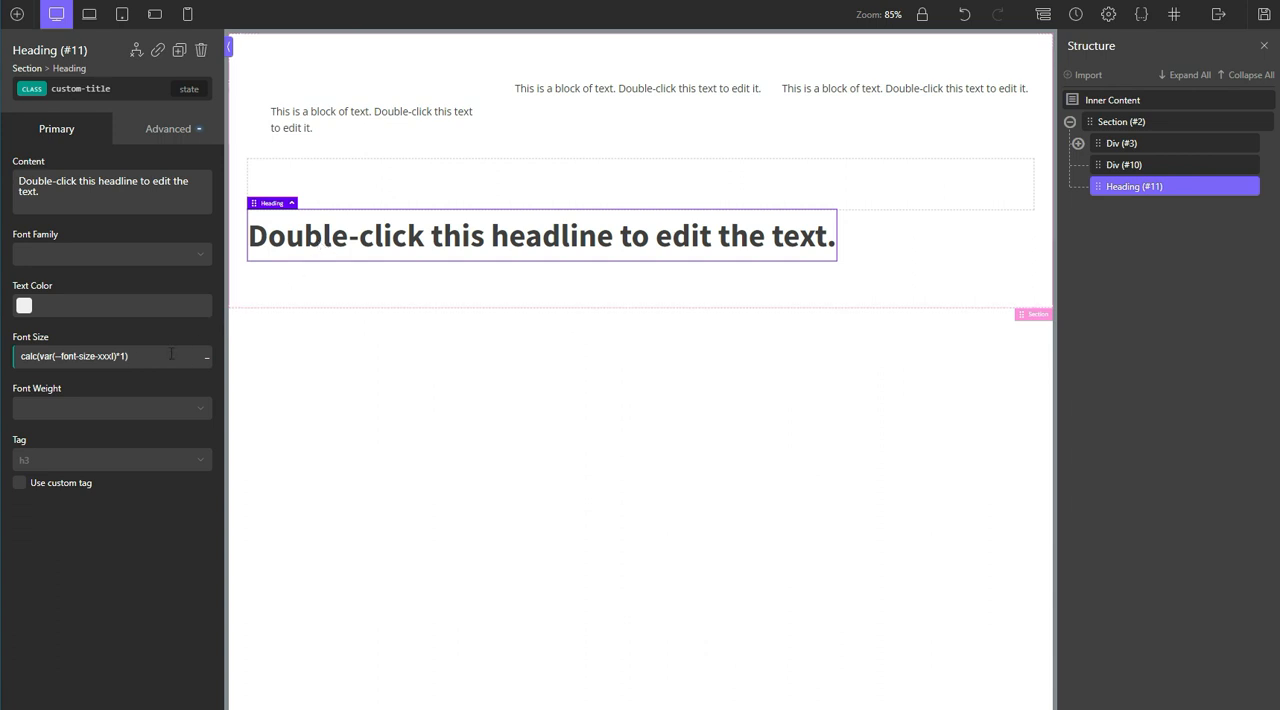
Step: Change the custom-title class's font size to calc(var(--font-size-xxxl)*1.2)
key("ctrl+a")
key("Right")
key("Left")
type(".")
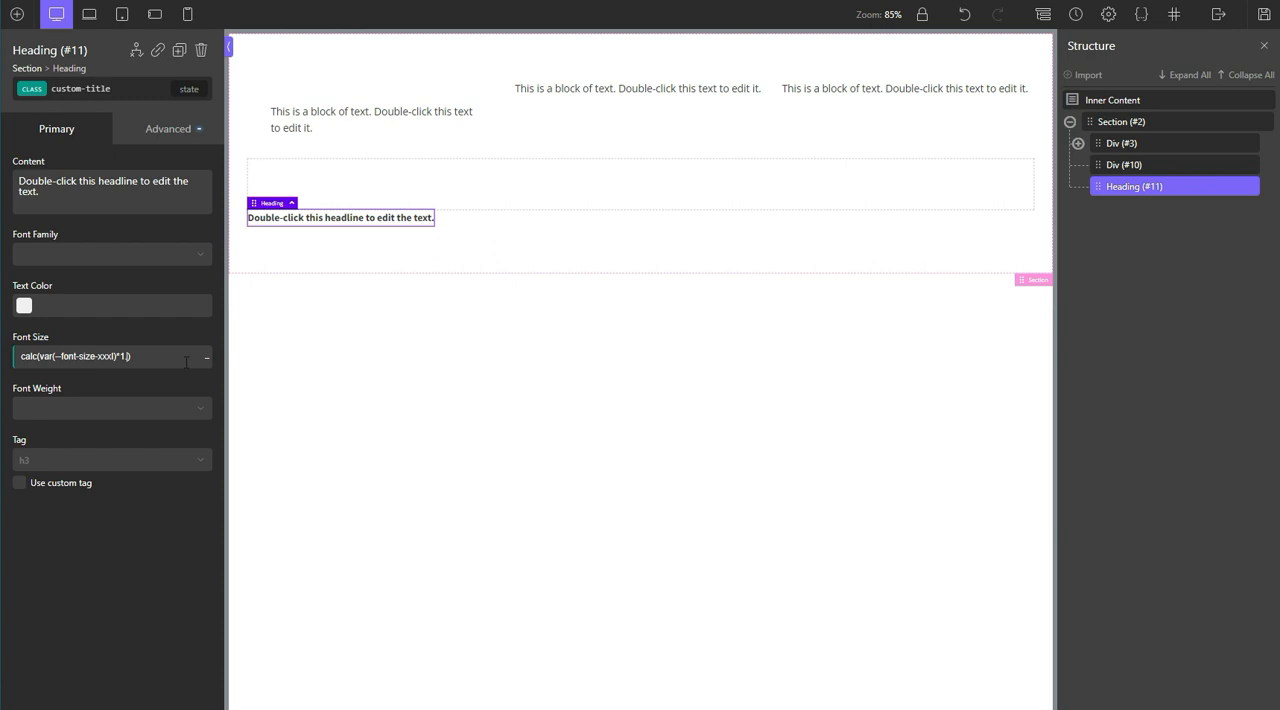
type("4")
key("BackSpace")
type("2")
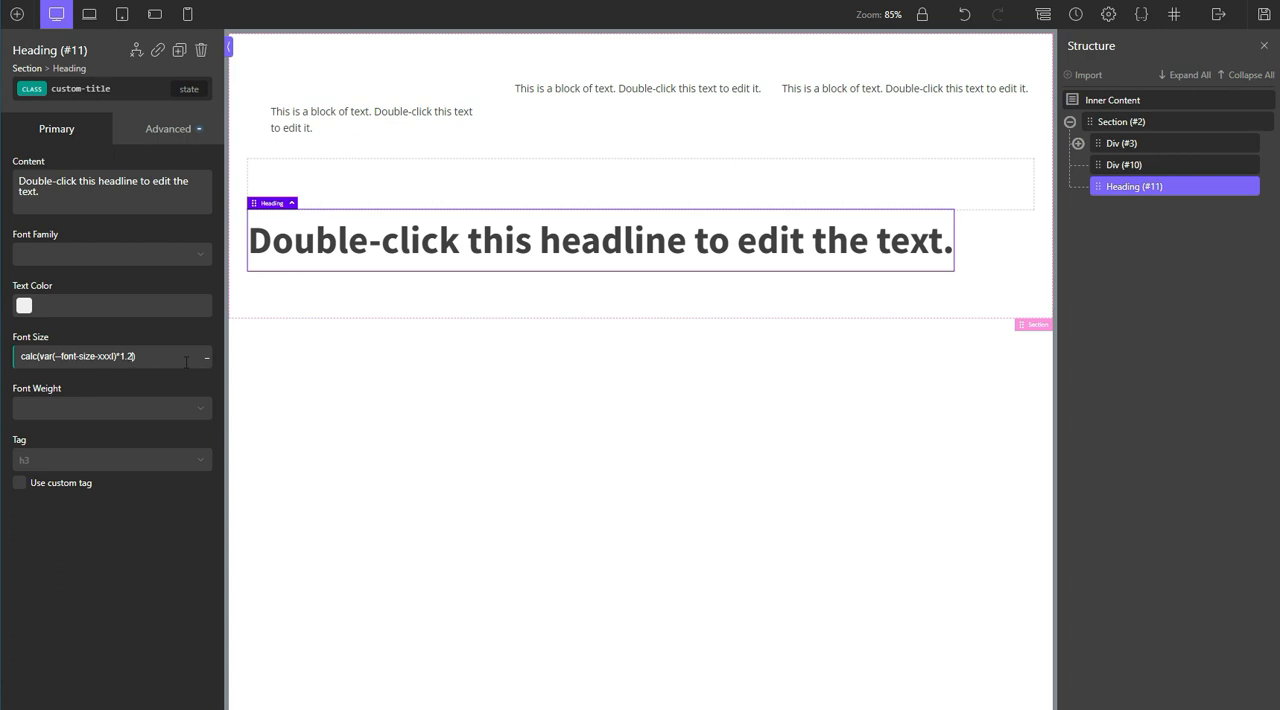
Step: Copy the heading's font size expression into the custom-title class's top padding, with the padding unit set to none
triple_click(173, 356)
key("ctrl+c")
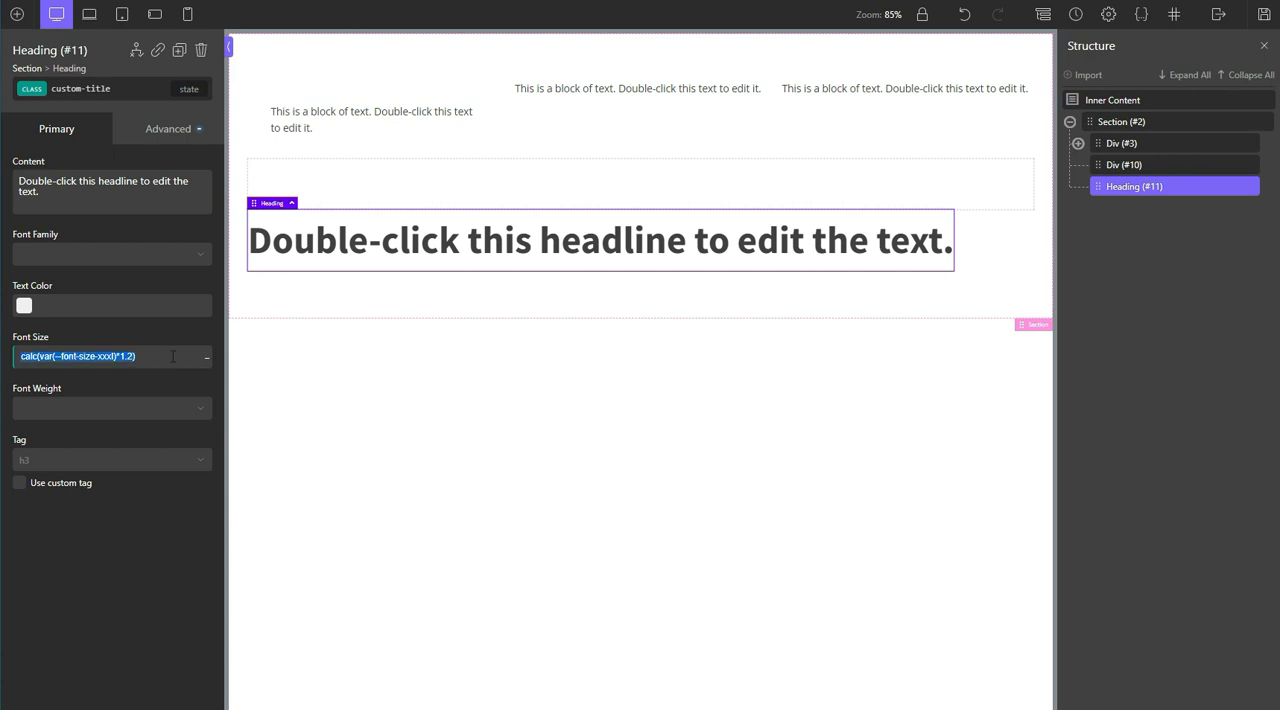
left_click(168, 128)
left_click(114, 211)
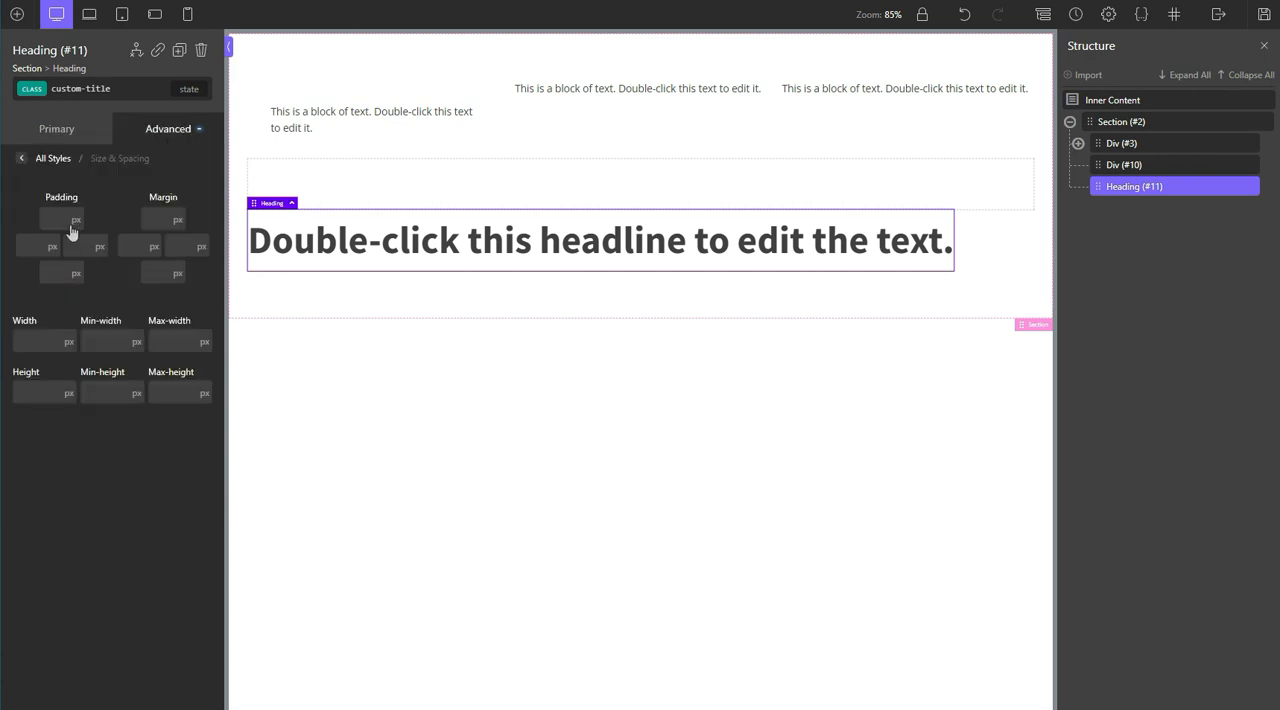
left_click(75, 219)
left_click(81, 274)
mouse_move(76, 220)
left_click(74, 276)
left_click(61, 219)
key("ctrl+v")
key("ctrl+a")
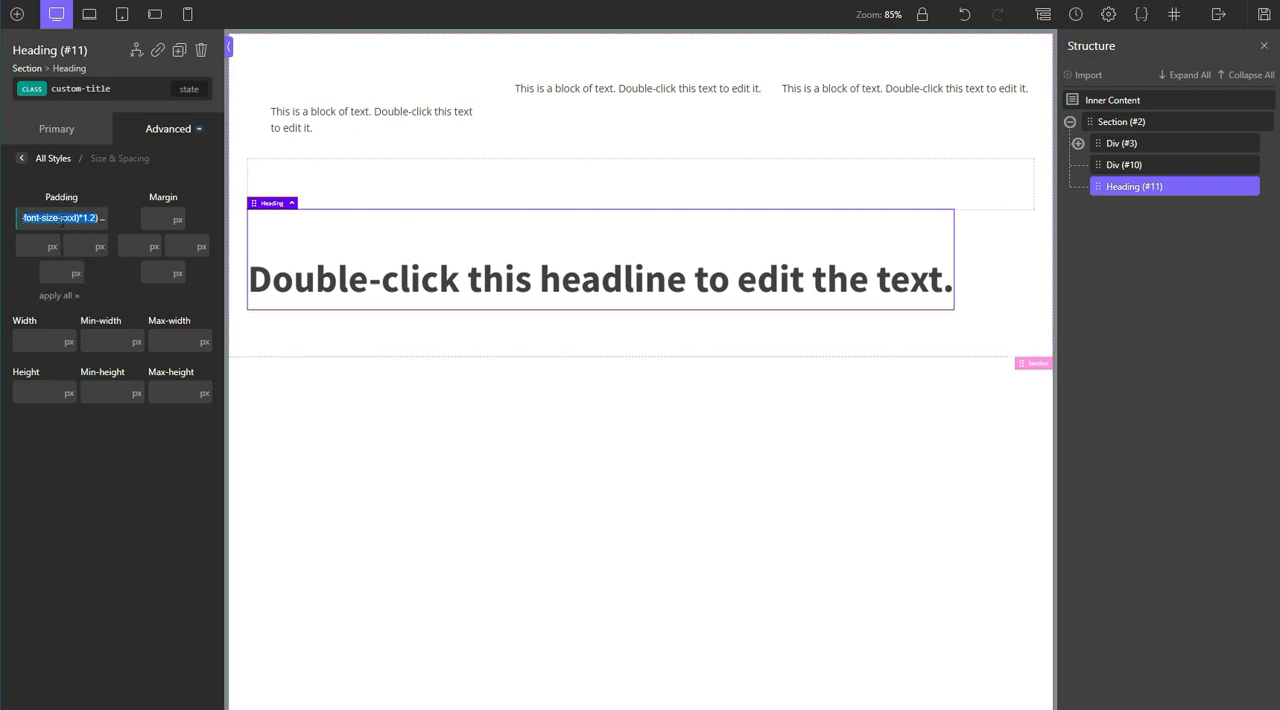
Step: Change the variable in the top padding expression to --space-xxxl, giving calc(var(--space-xxxl)*1.2)
key("Right")
key("Left")
key("Left")
key("Left")
key("Left")
key("Left")
key("Left")
key("Left")
key("Left")
key("Left")
key("BackSpace")
key("BackSpace")
key("BackSpace")
key("BackSpace")
key("BackSpace")
key("BackSpace")
key("BackSpace")
key("BackSpace")
key("BackSpace")
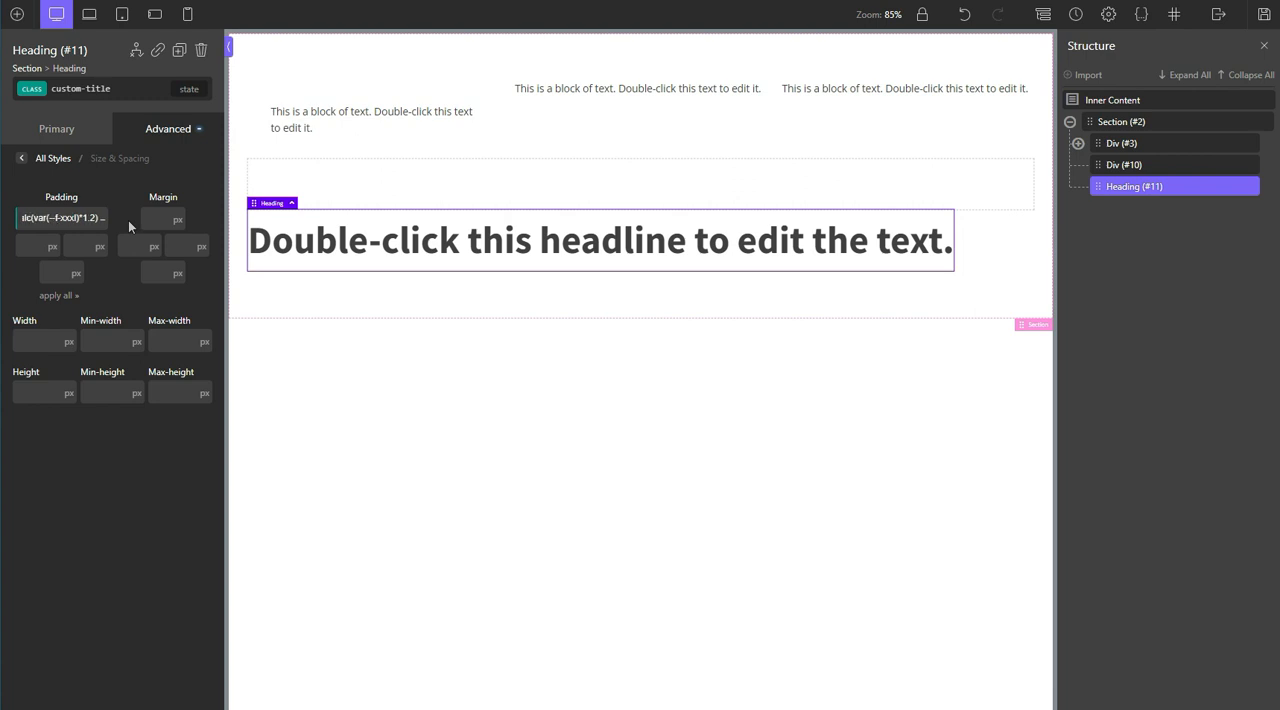
type("space")
key("Right")
key("Right")
key("Right")
key("Right")
key("Right")
key("Right")
key("Right")
key("Right")
key("Right")
key("Right")
key("Right")
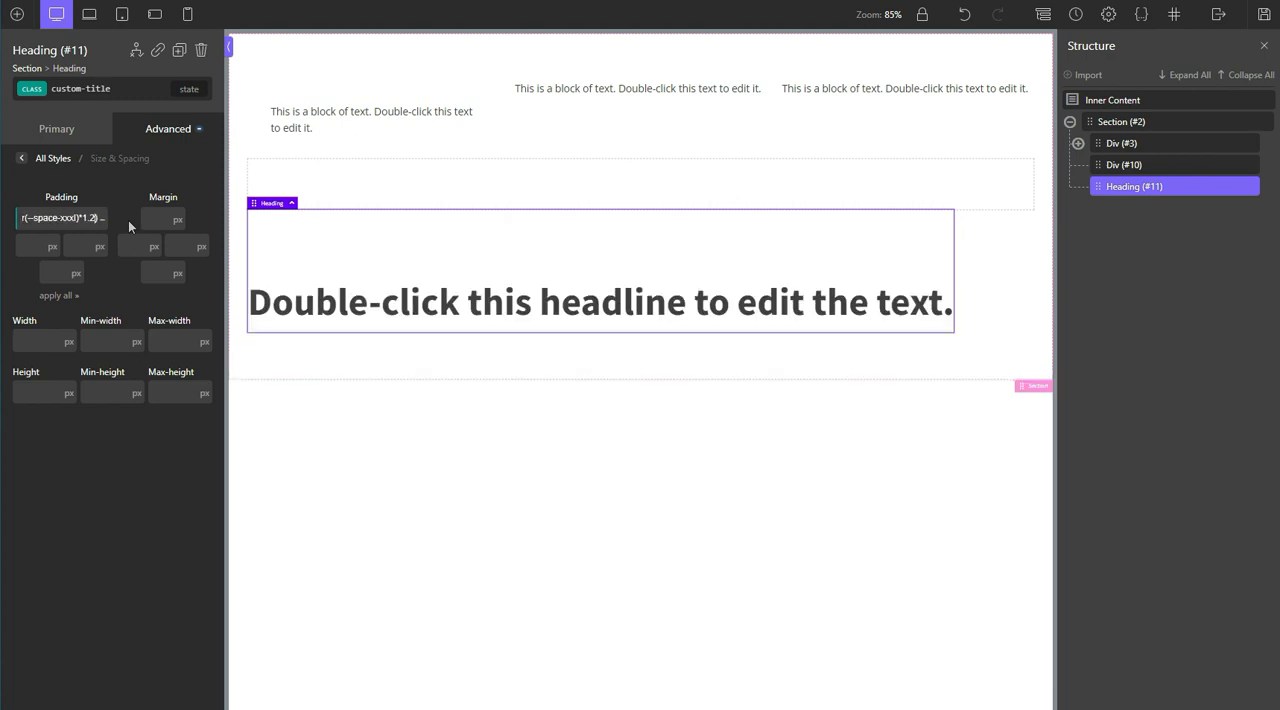
Step: Try the multipliers 1, 5 and 2 in the top padding expression, and clear the padding value
key("Left")
key("BackSpace")
key("BackSpace")
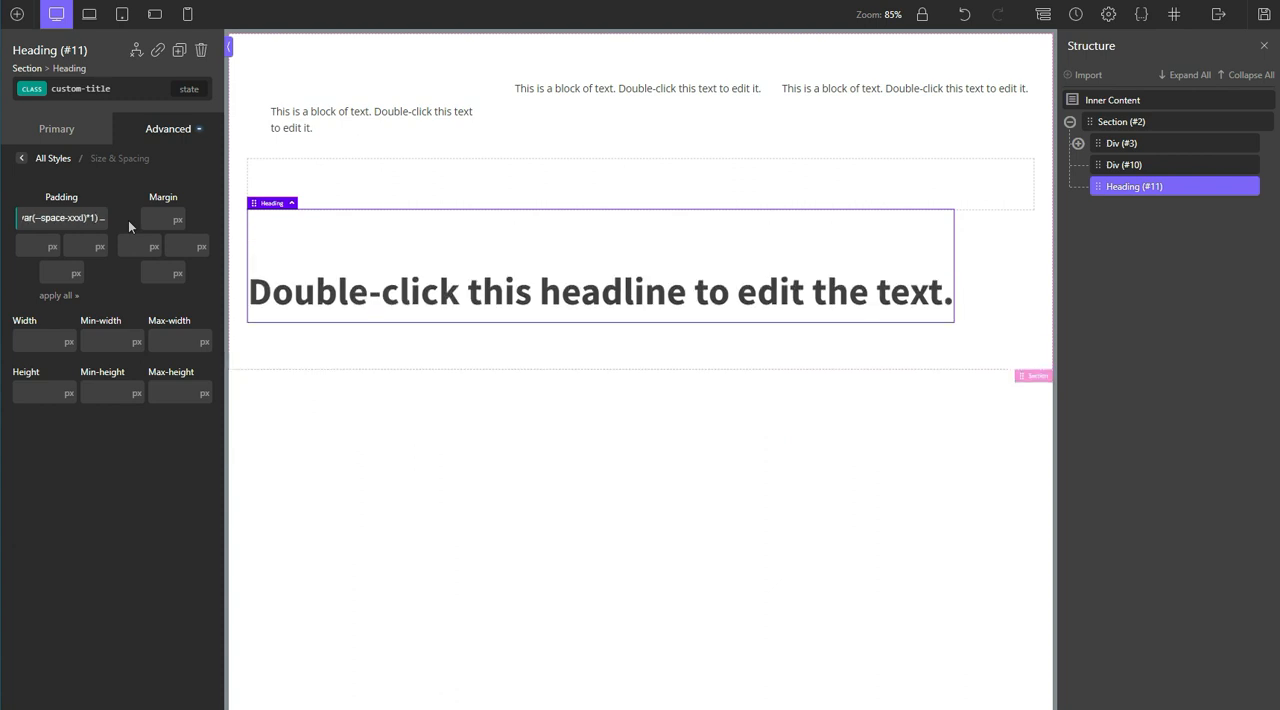
key("BackSpace")
type("5")
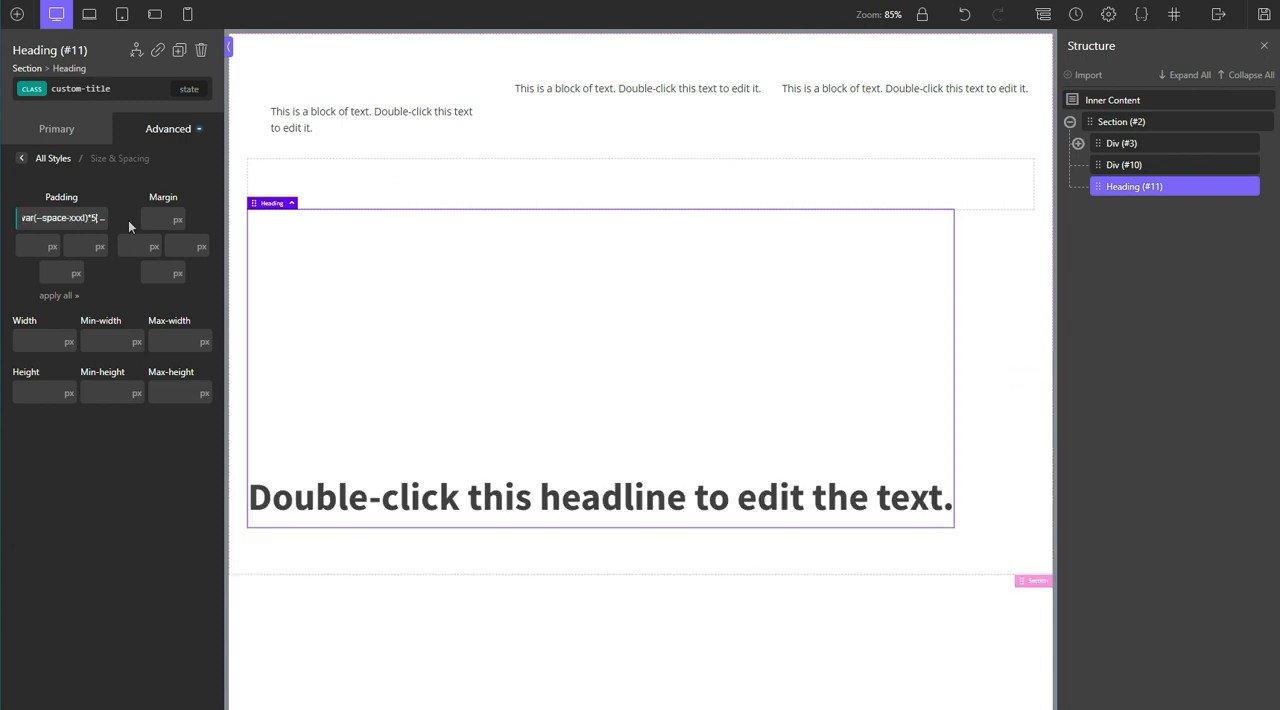
key("BackSpace")
type("2")
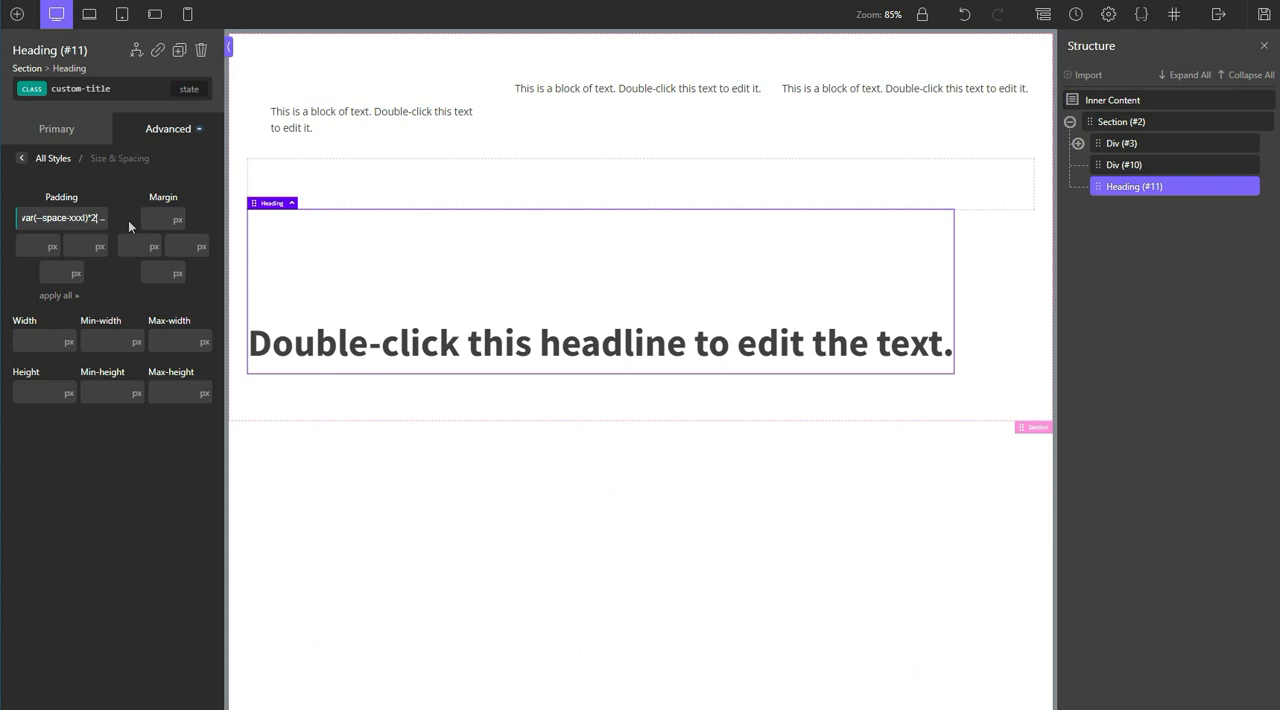
key("ctrl+a")
key("BackSpace")
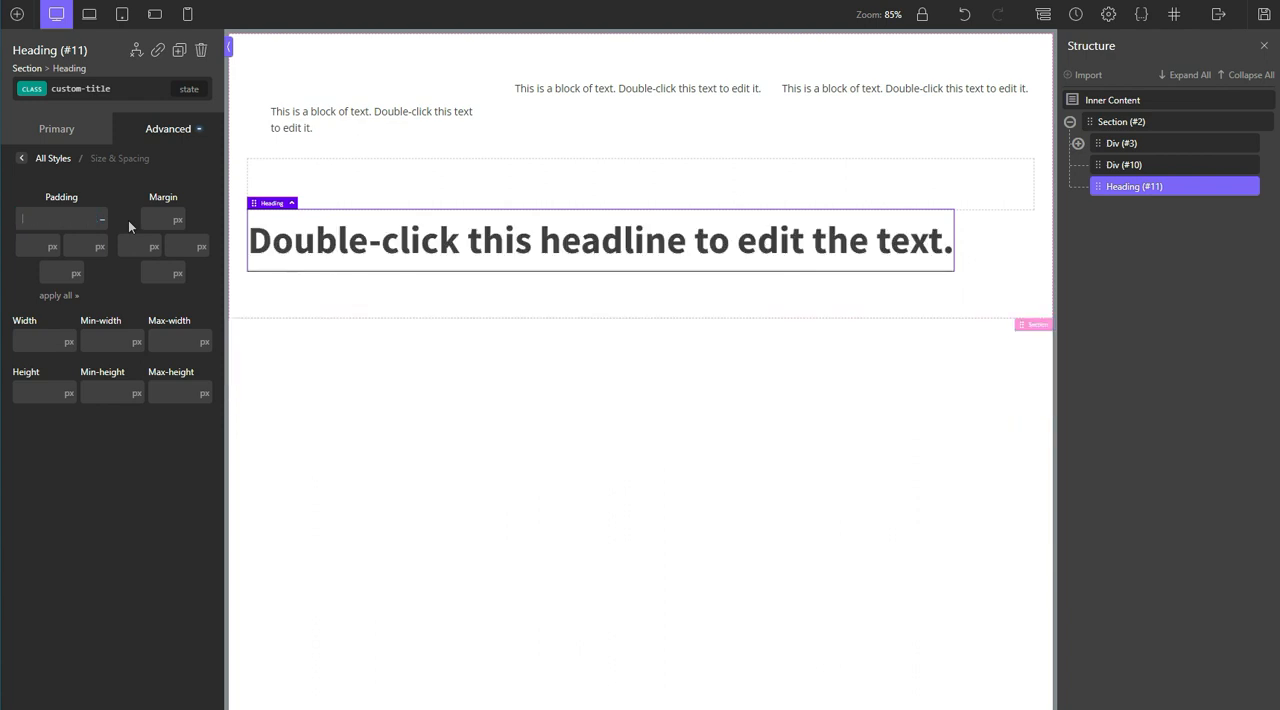
left_click(155, 140)
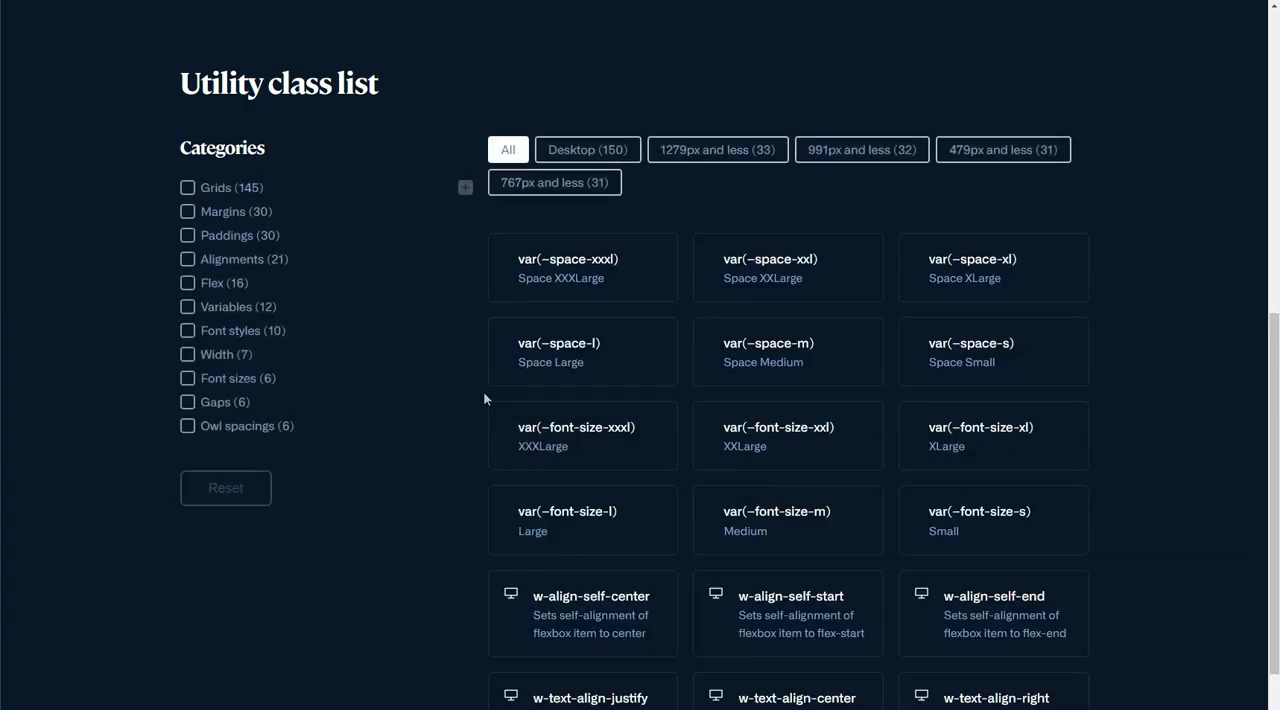
Step: Switch to the WPExplorers utility class list in the browser and filter it by the Flex category
left_click(233, 288)
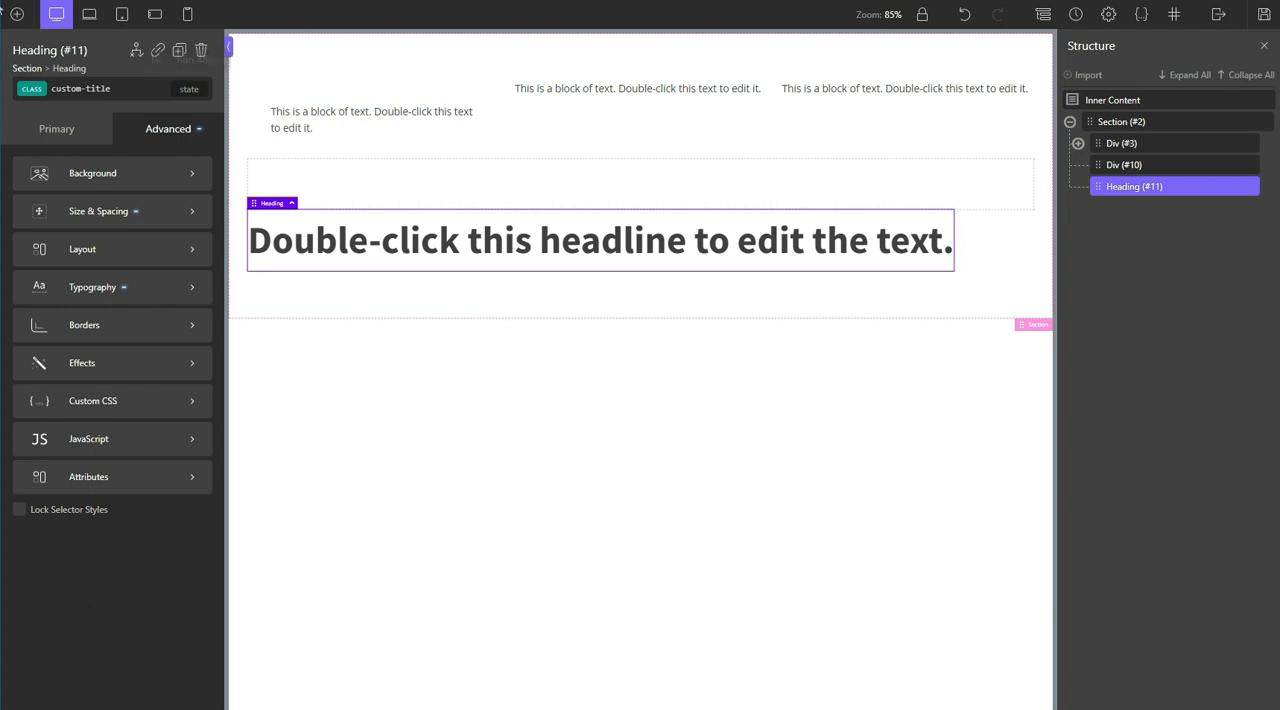
Step: Back in Oxygen Builder, add a div below the heading and place an icon and a text element inside it
left_click(18, 14)
left_click(108, 150)
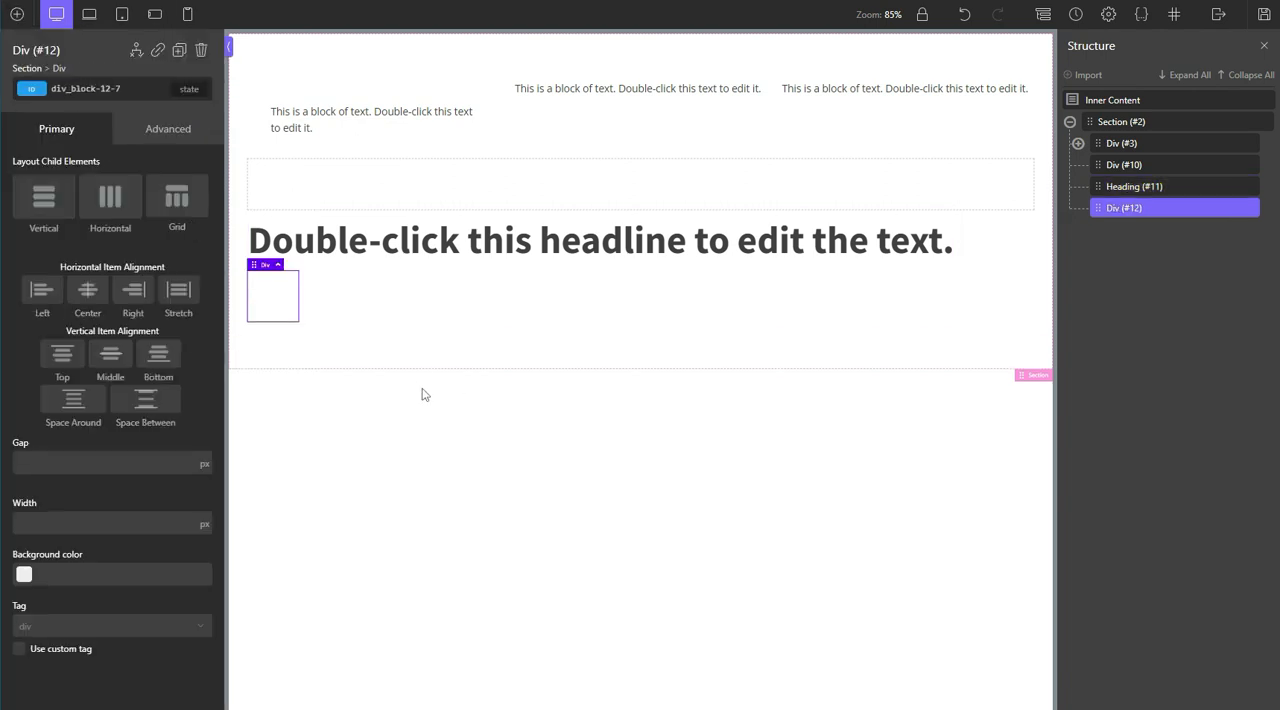
left_click(17, 14)
type("ic")
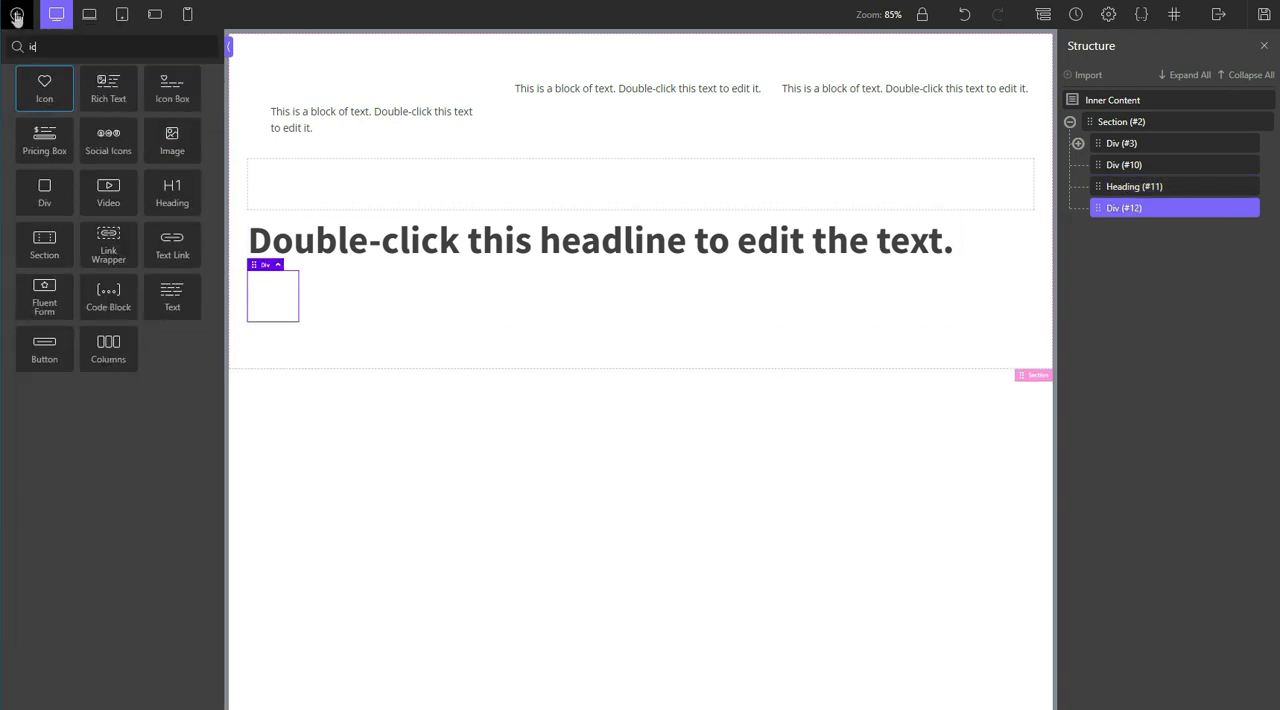
left_click(60, 82)
left_click(17, 14)
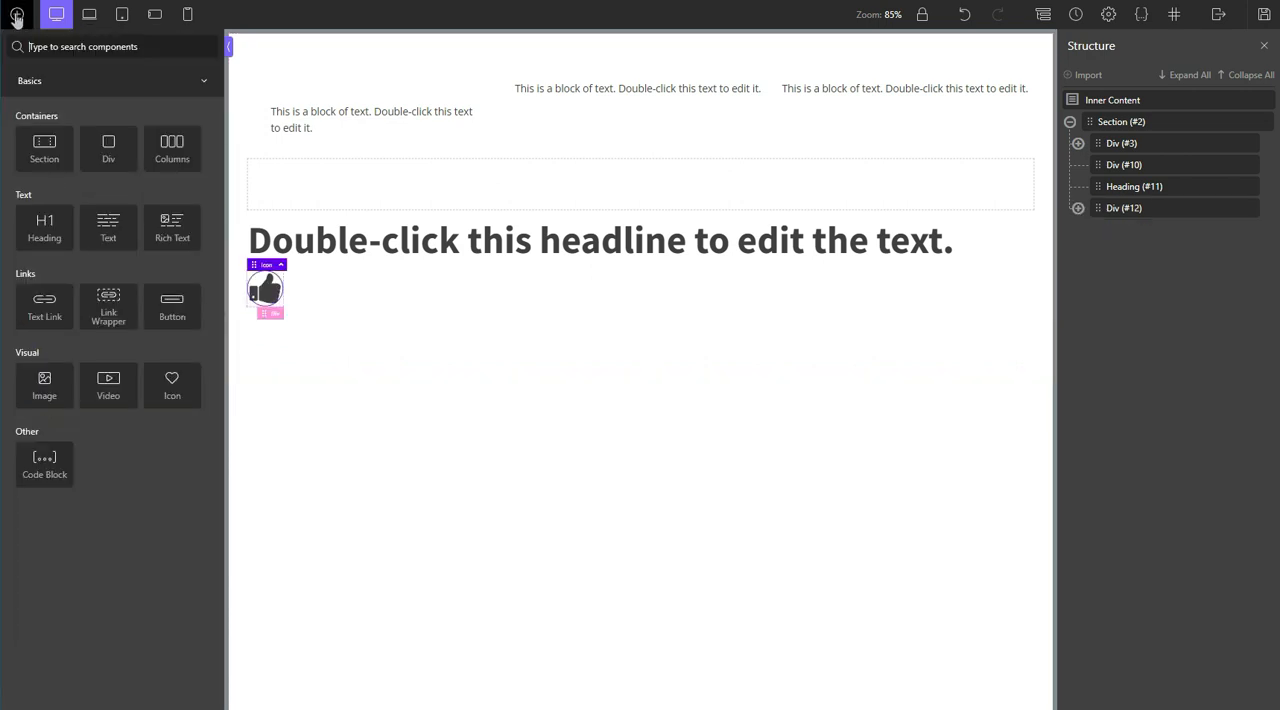
type("te")
left_click(45, 85)
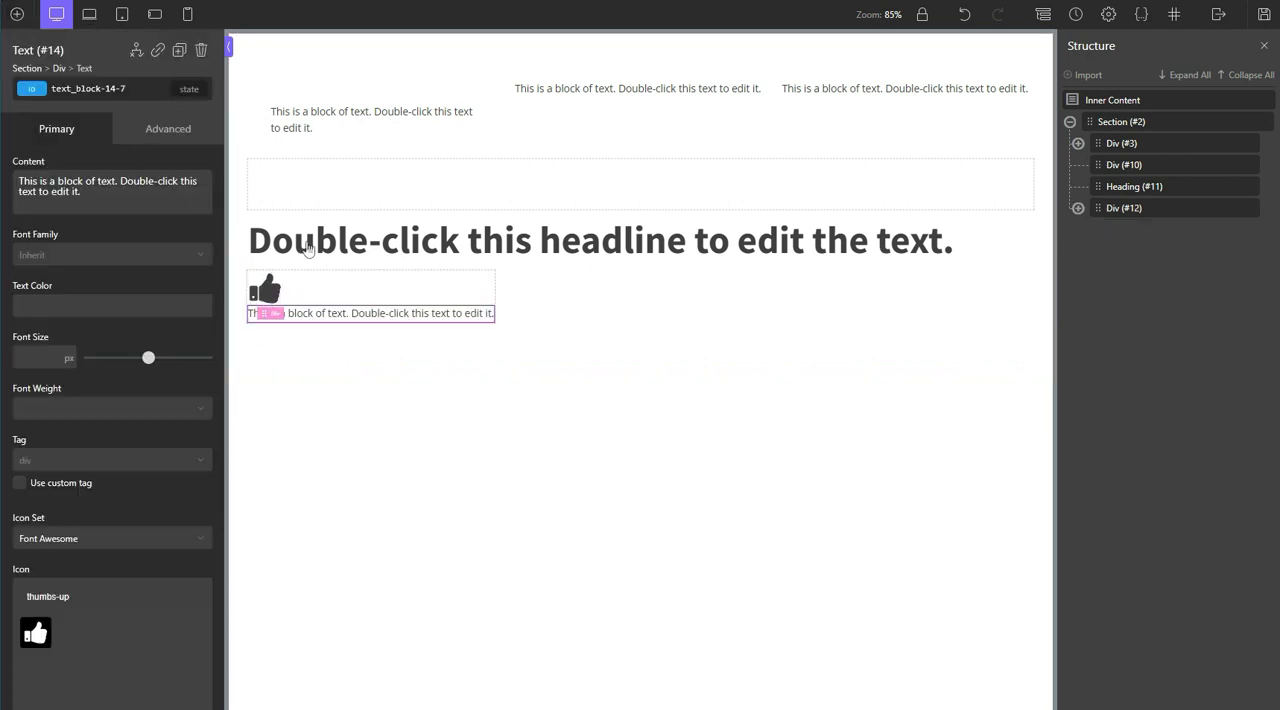
Step: Add the class w-flex-row to the div that holds the icon and text
left_click(1130, 208)
left_click(100, 88)
type("w-")
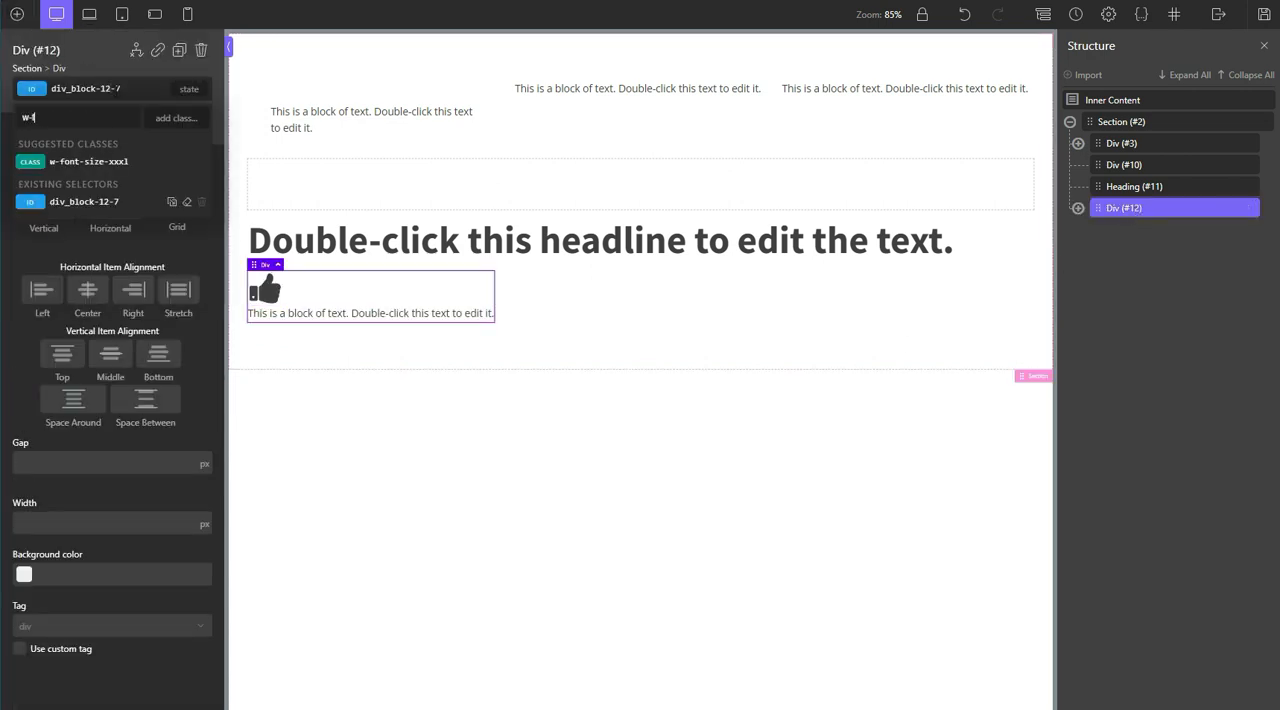
type("flex-")
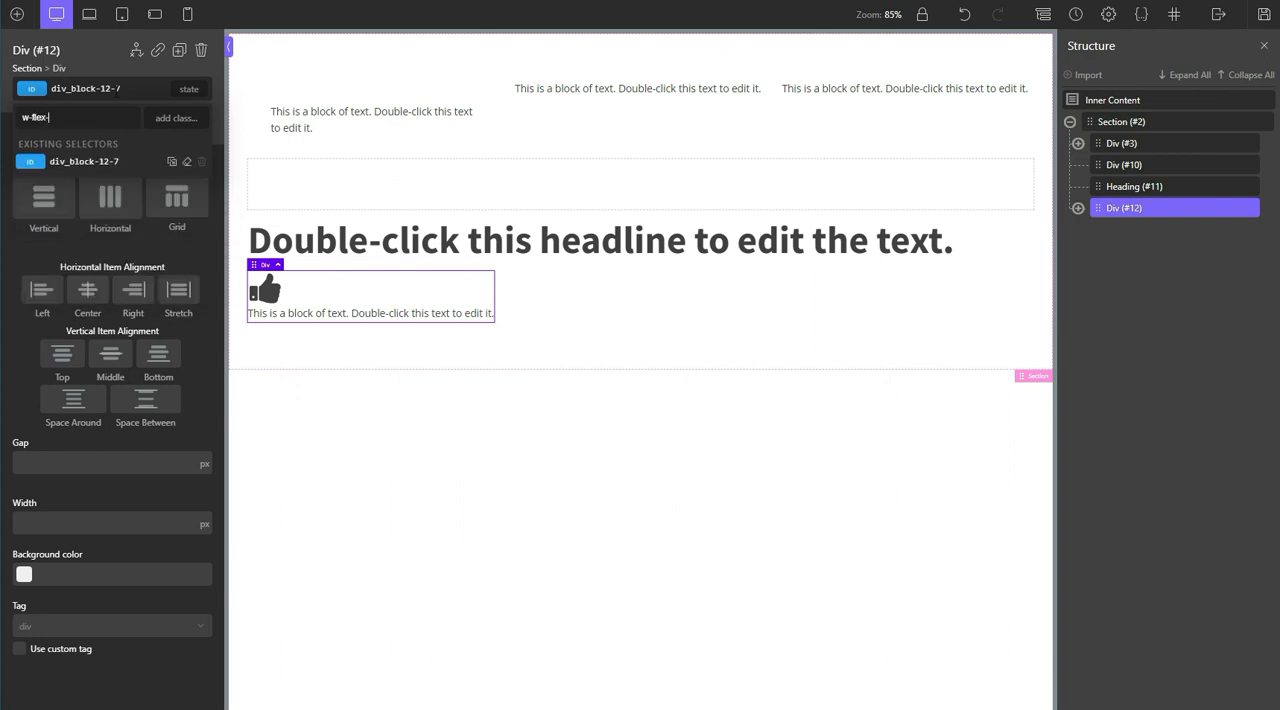
type("row")
key("Return")
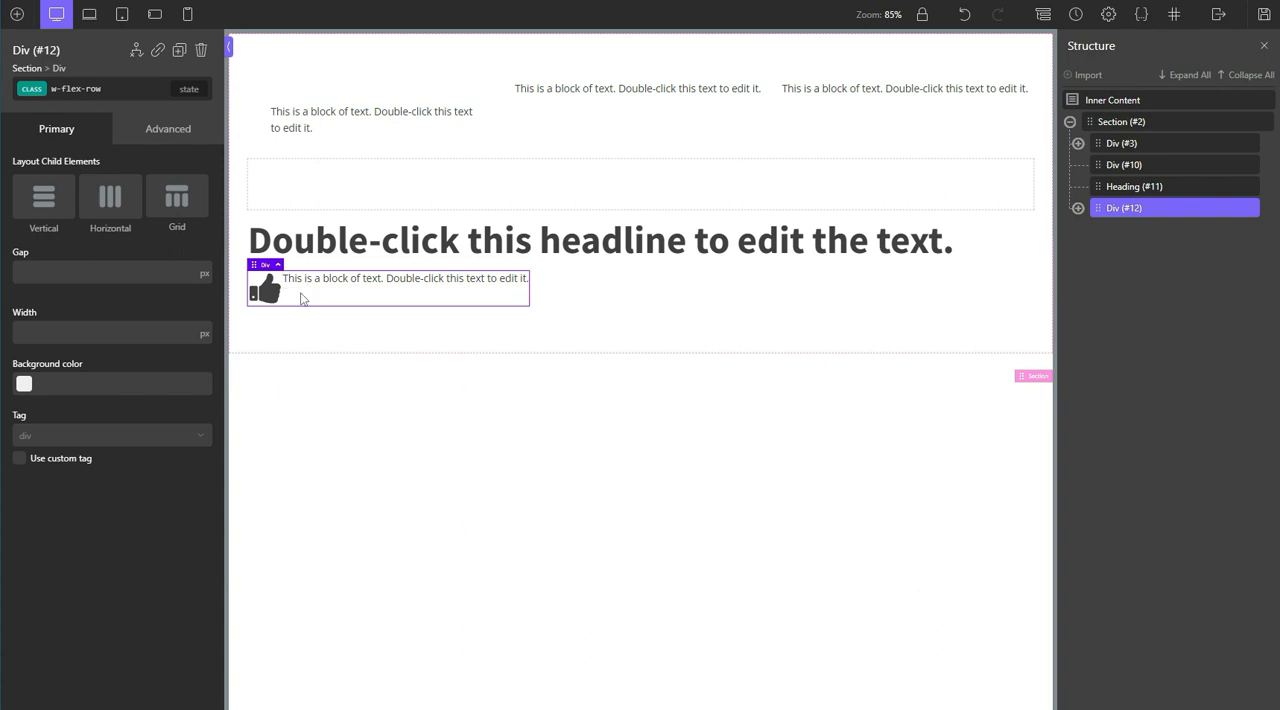
Step: Add the class w-align-items-center to the icon and text div
left_click(119, 91)
type("w")
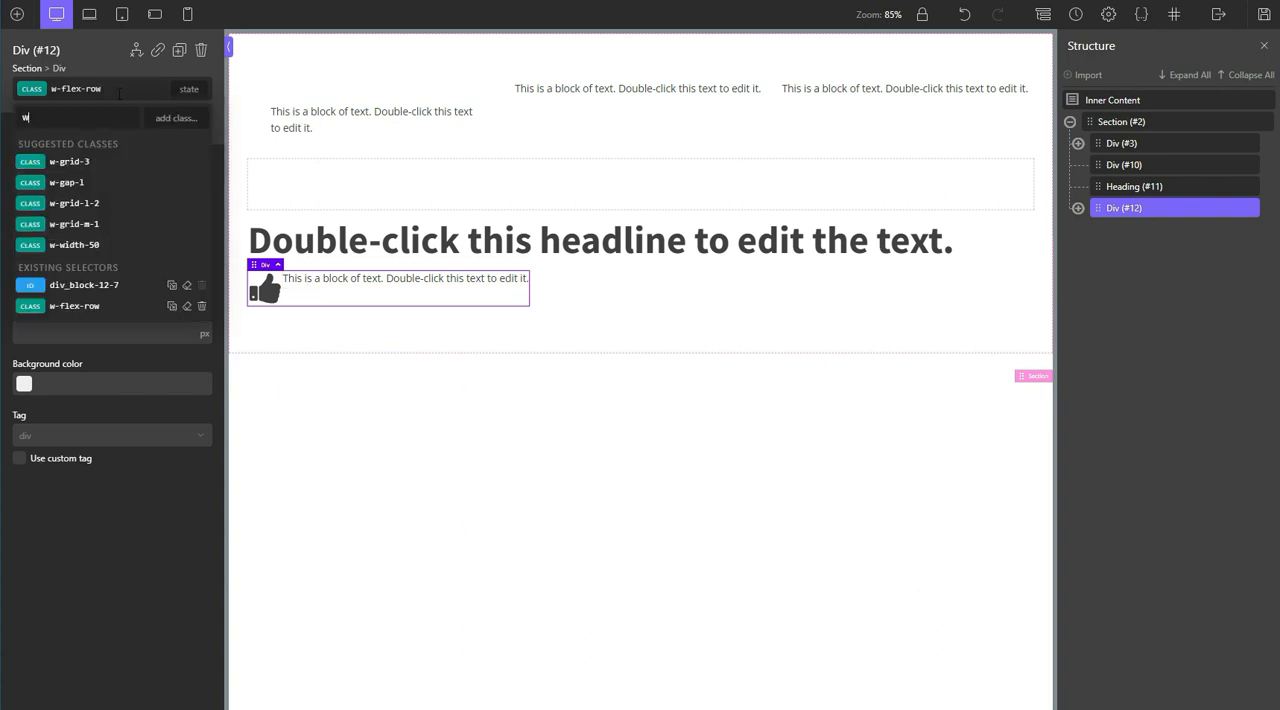
type("-alig")
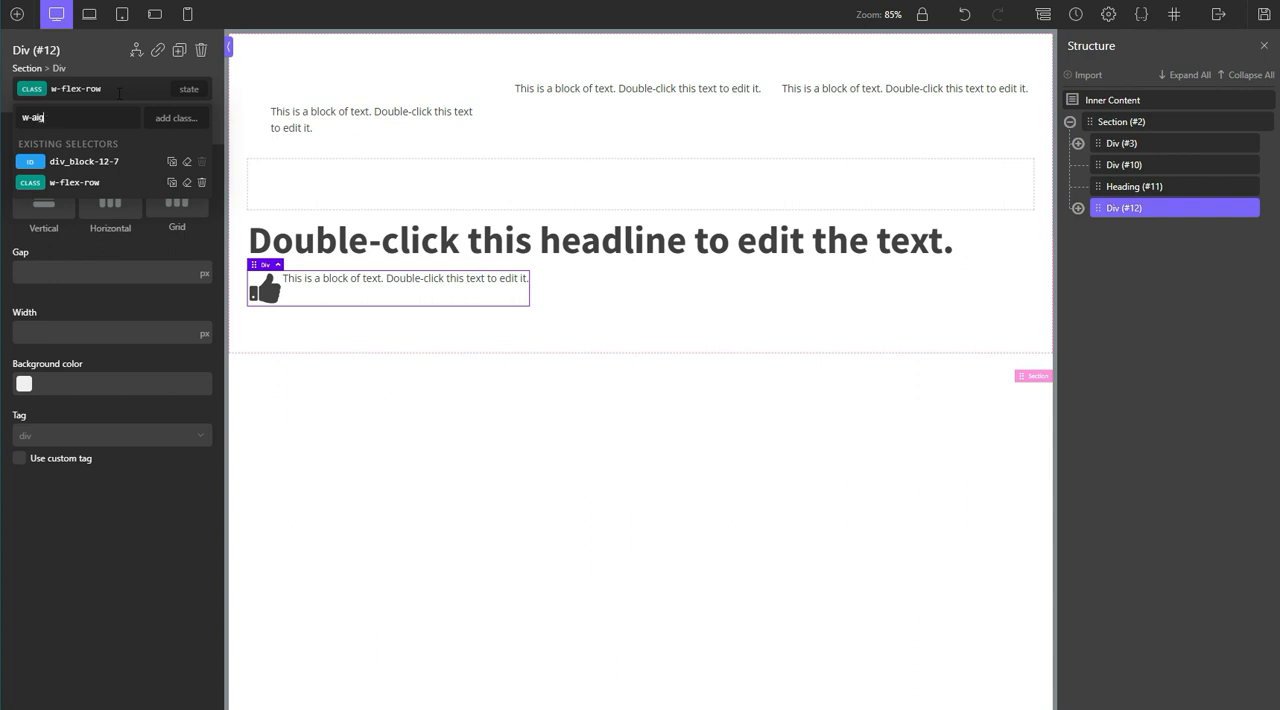
type("n-items-center")
key("Return")
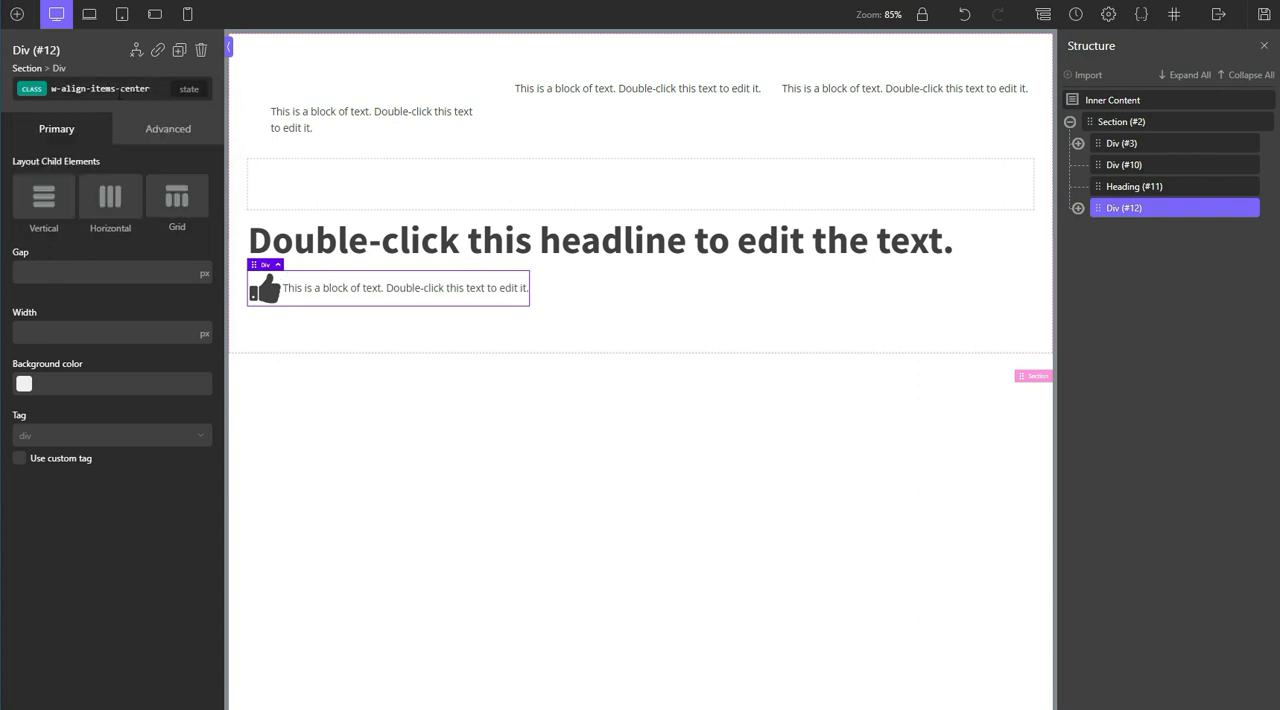
Step: Add the existing classes w-gap-l and w-width-full to the icon and text div
left_click(120, 92)
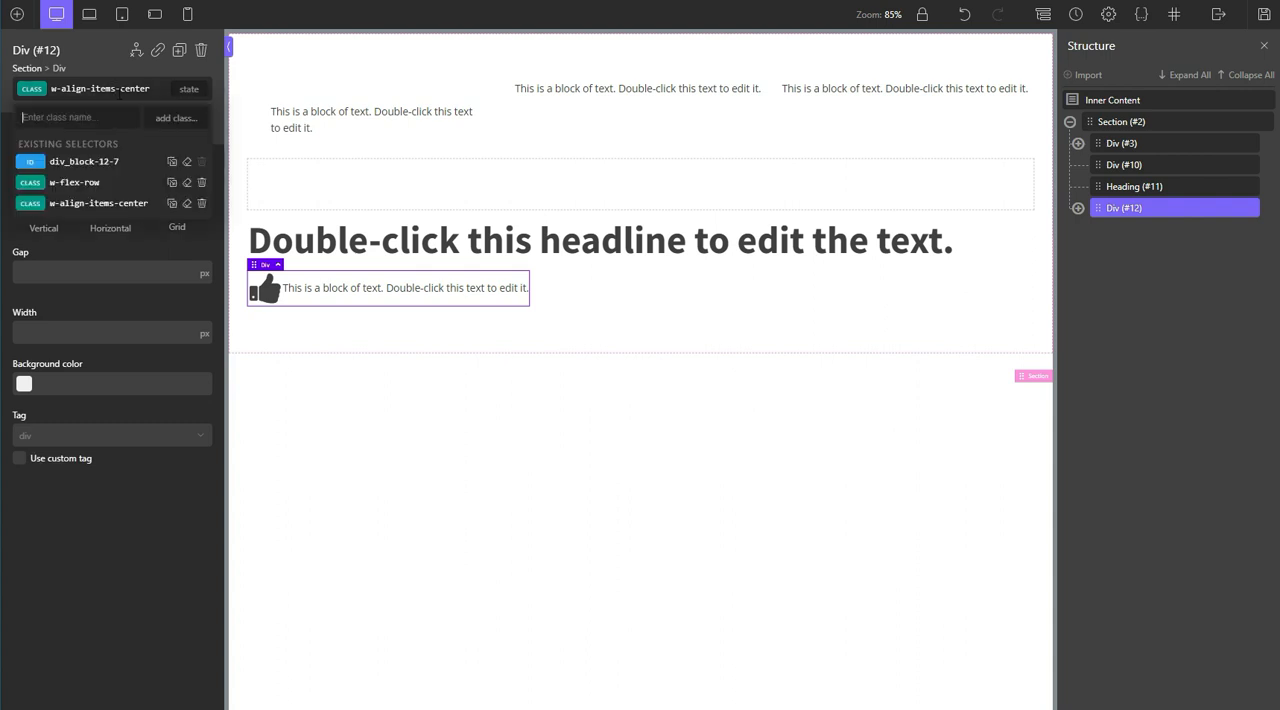
type("gap-")
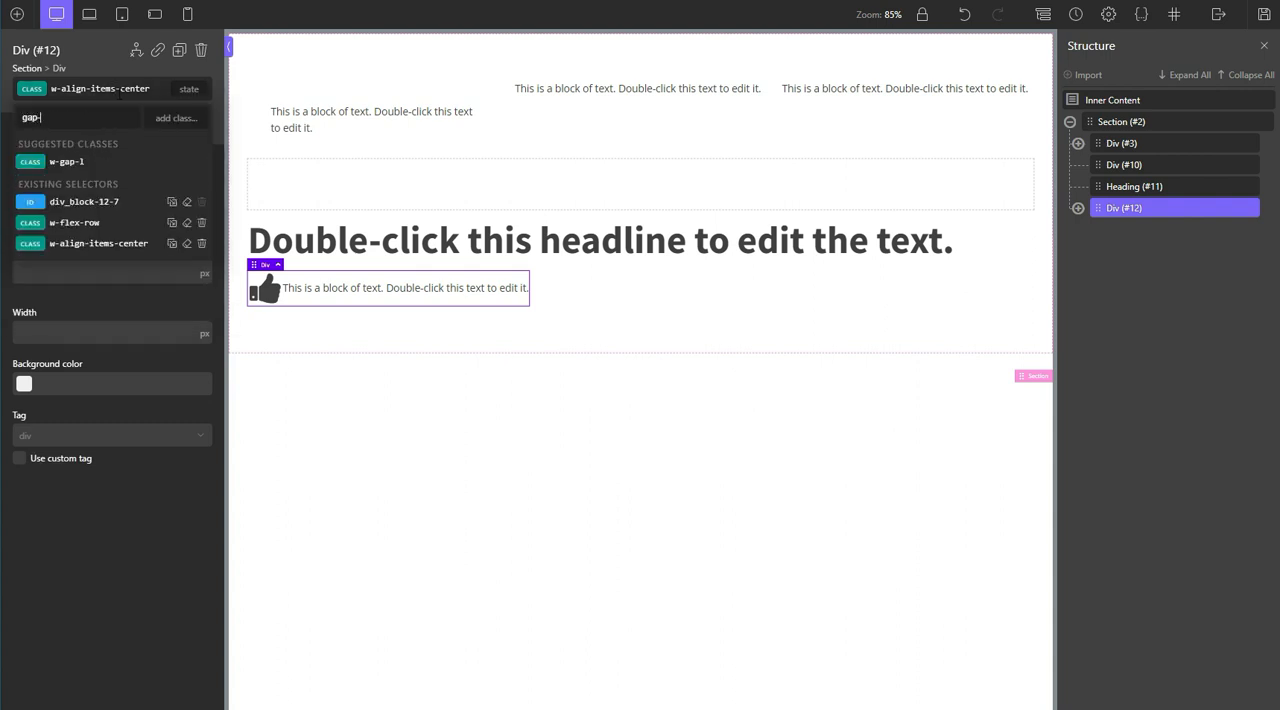
left_click(141, 162)
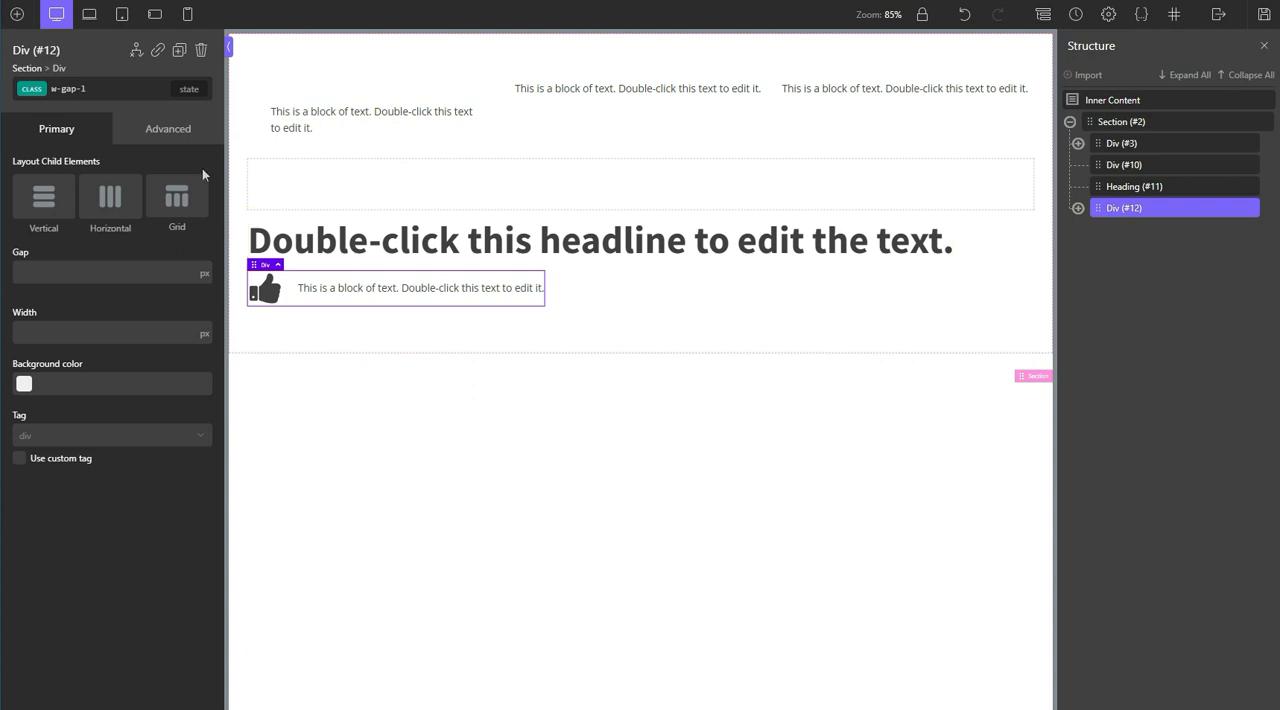
left_click(110, 88)
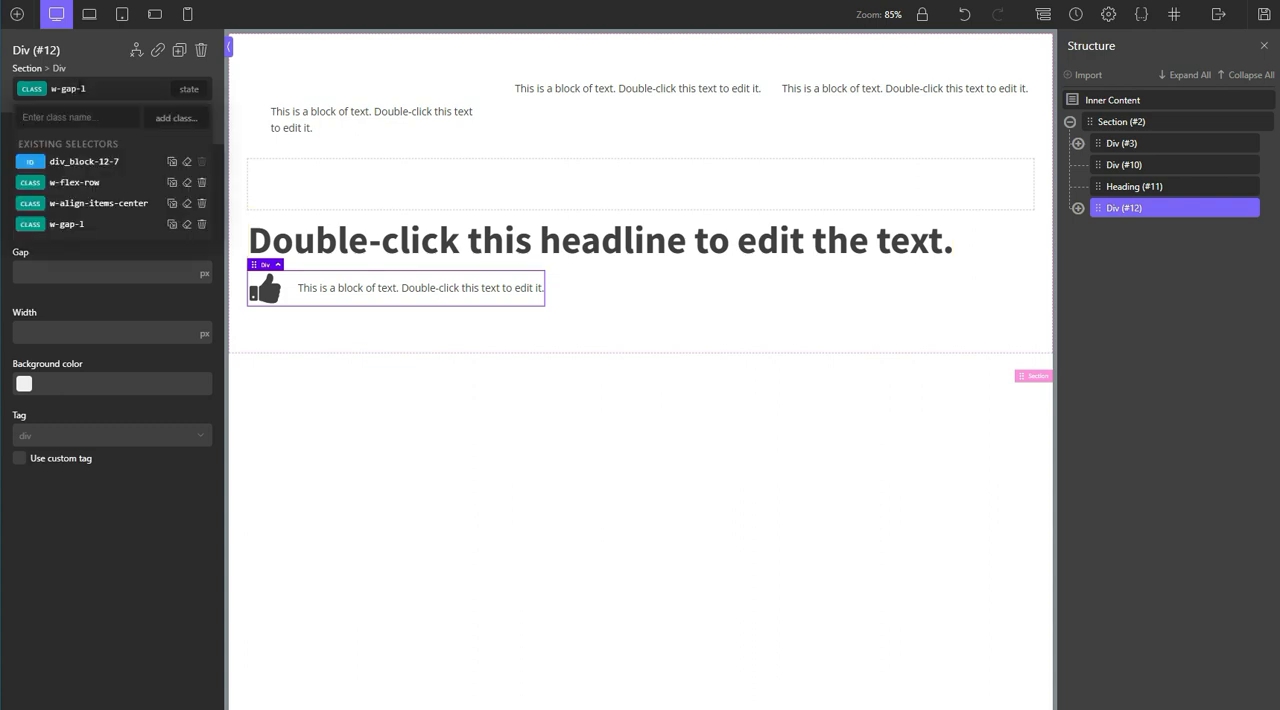
type("wid")
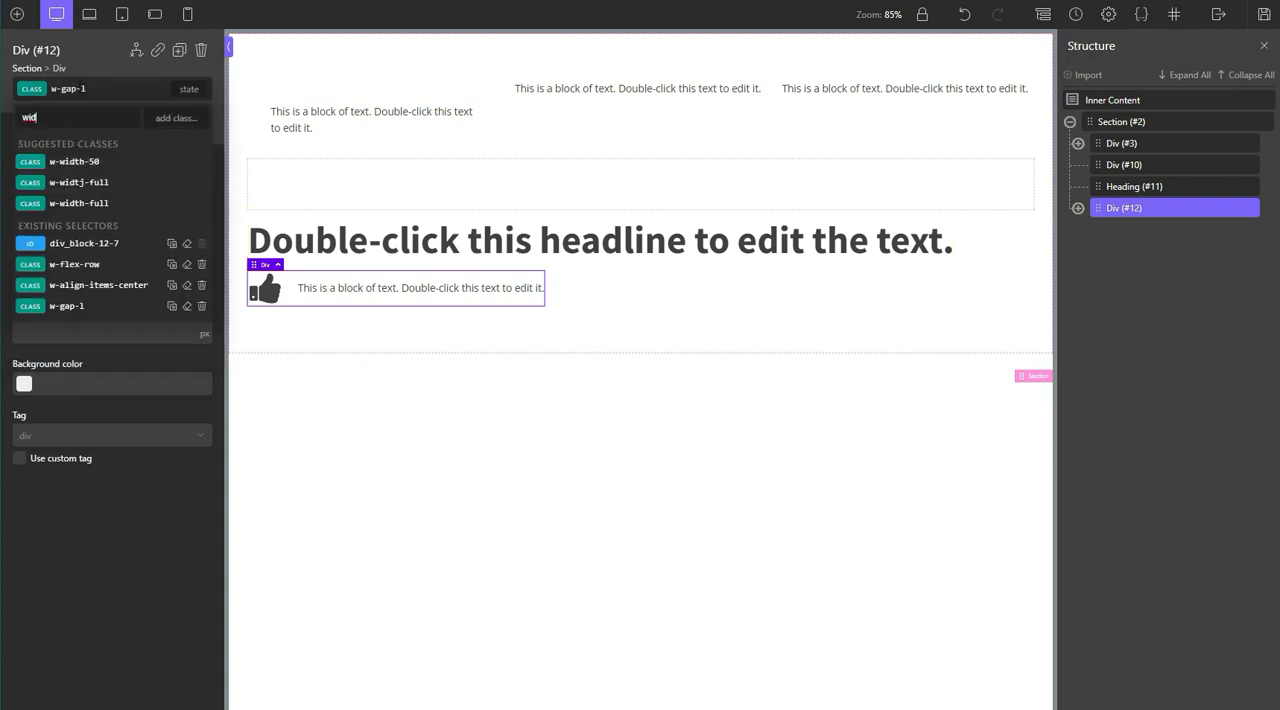
left_click(85, 204)
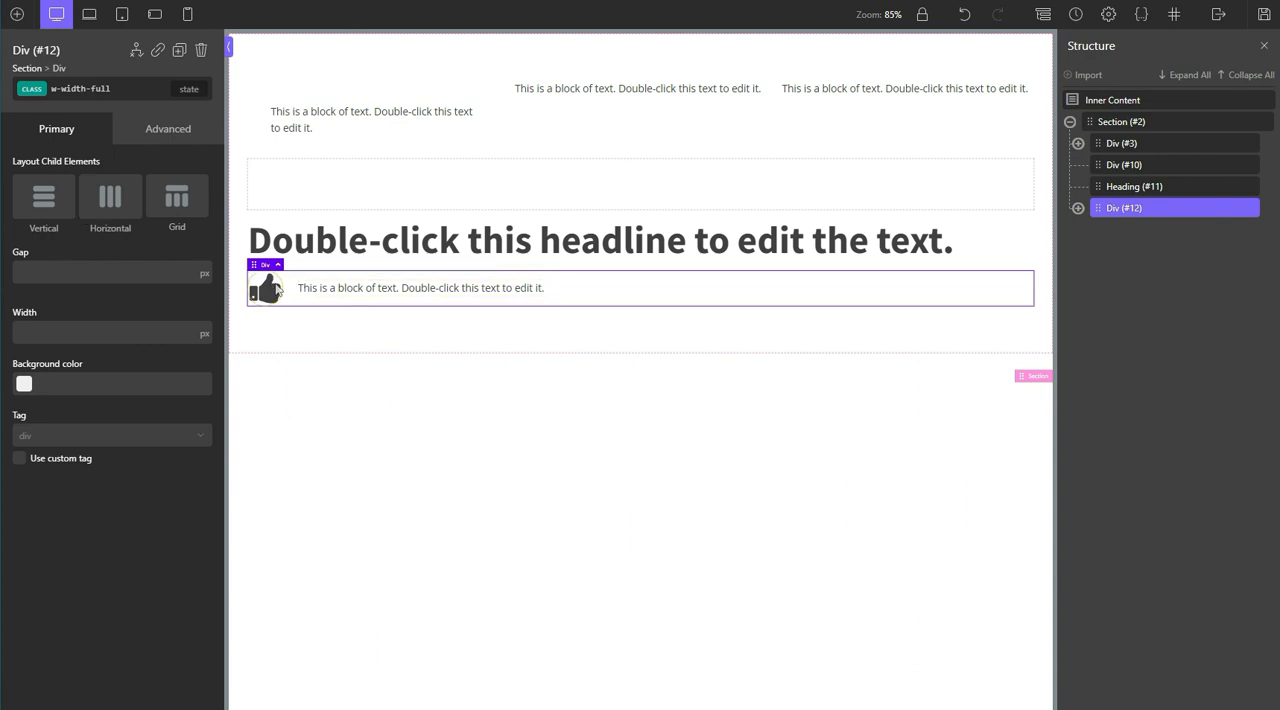
Step: Add the class w-justify-content-between to the icon and text div
left_click(90, 88)
type("w-justif")
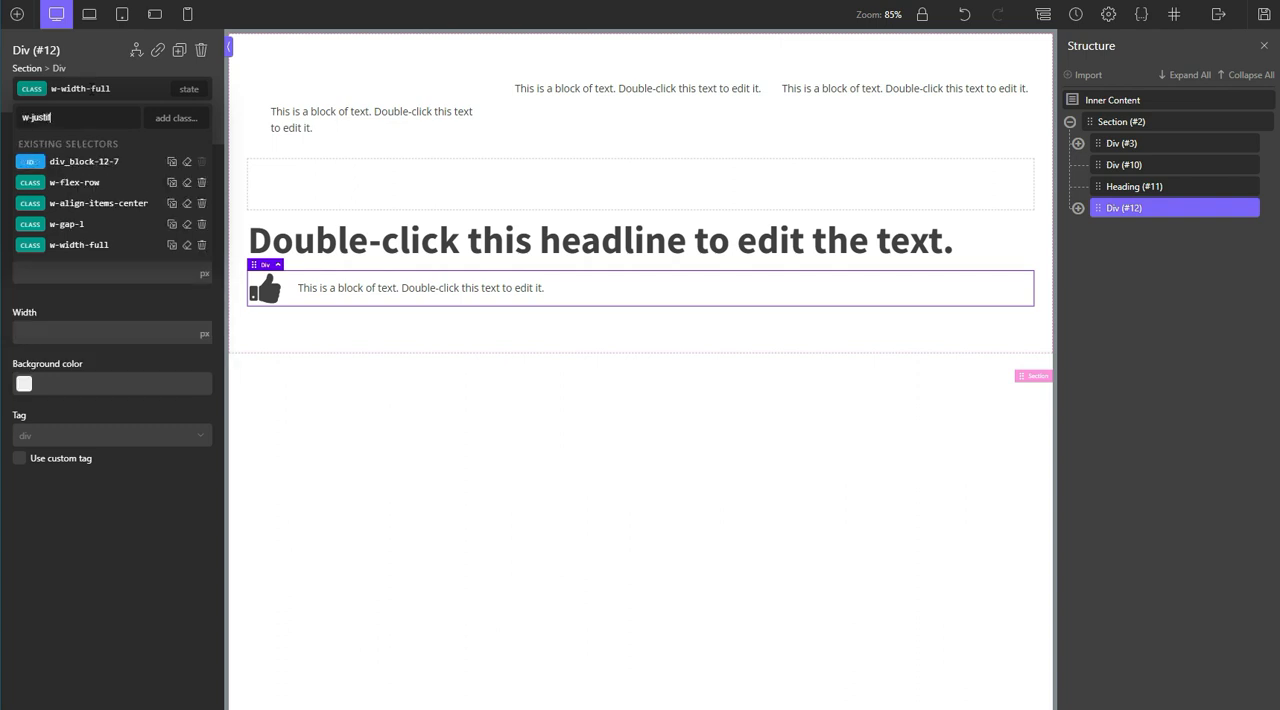
type("y-content-between")
key("Return")
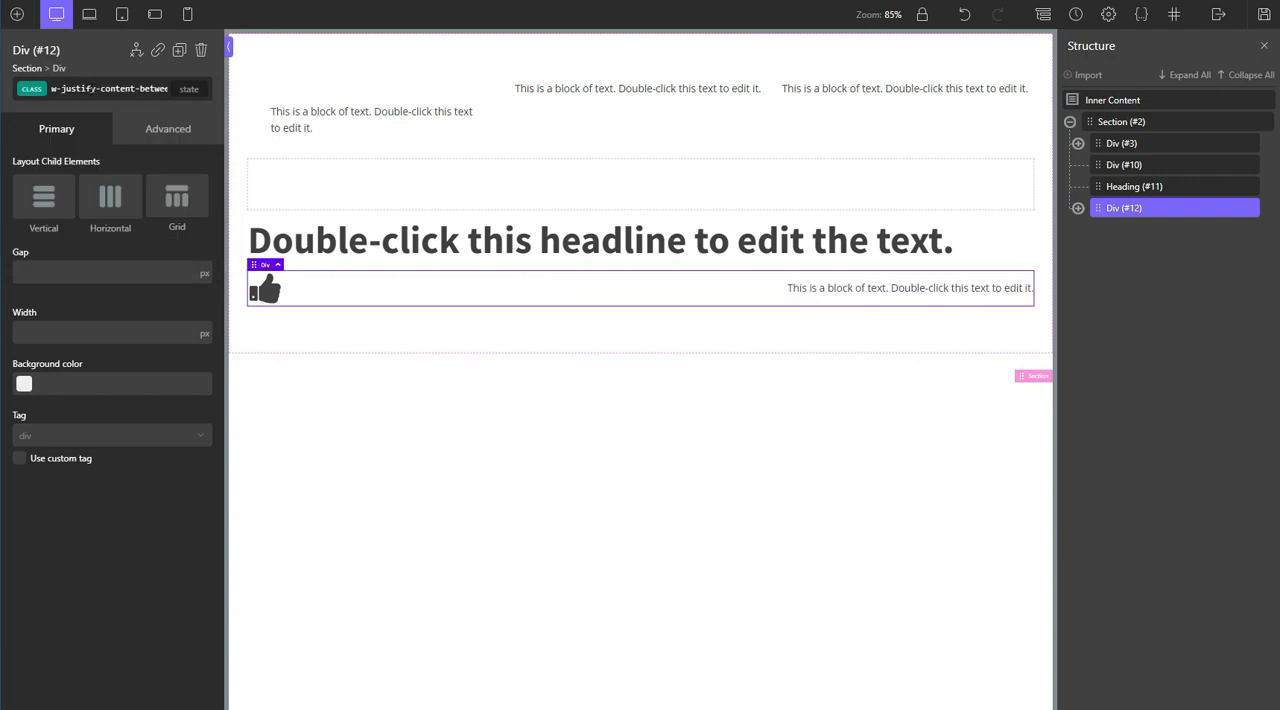
Step: Preview the page at the phone portrait breakpoint and add the class w-flex-wrap to the icon and text div
left_click(187, 14)
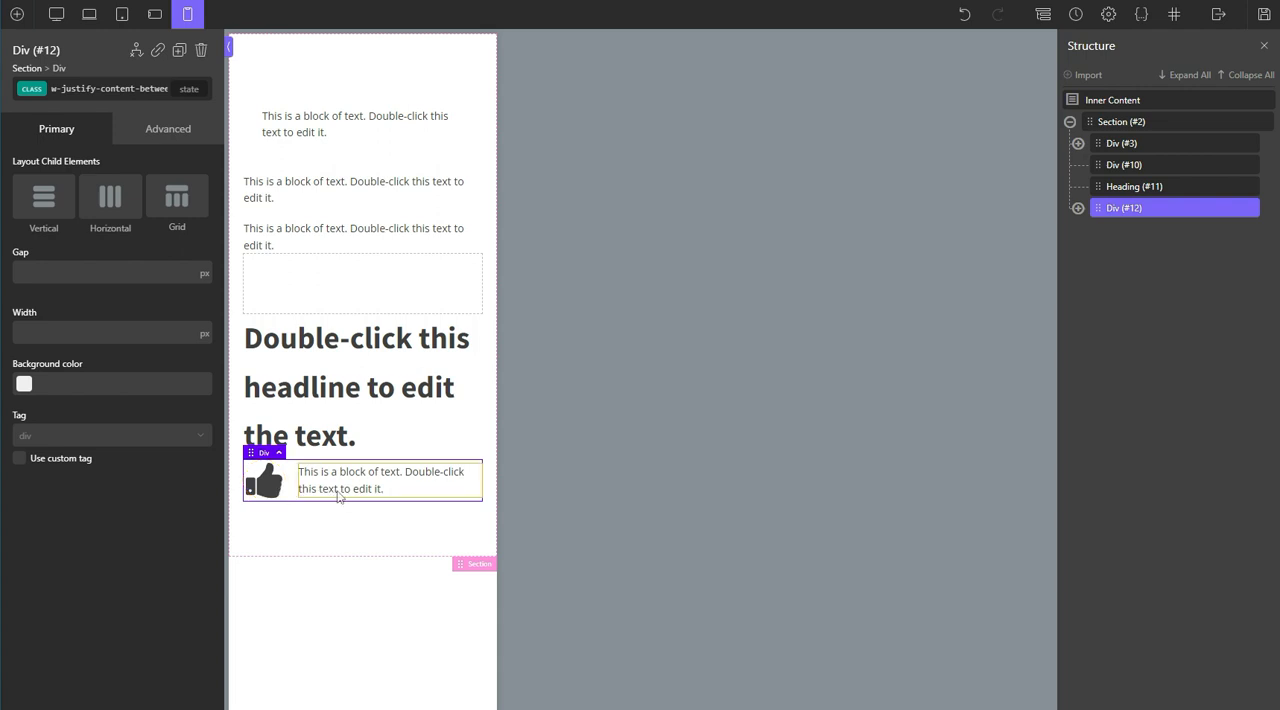
left_click(100, 89)
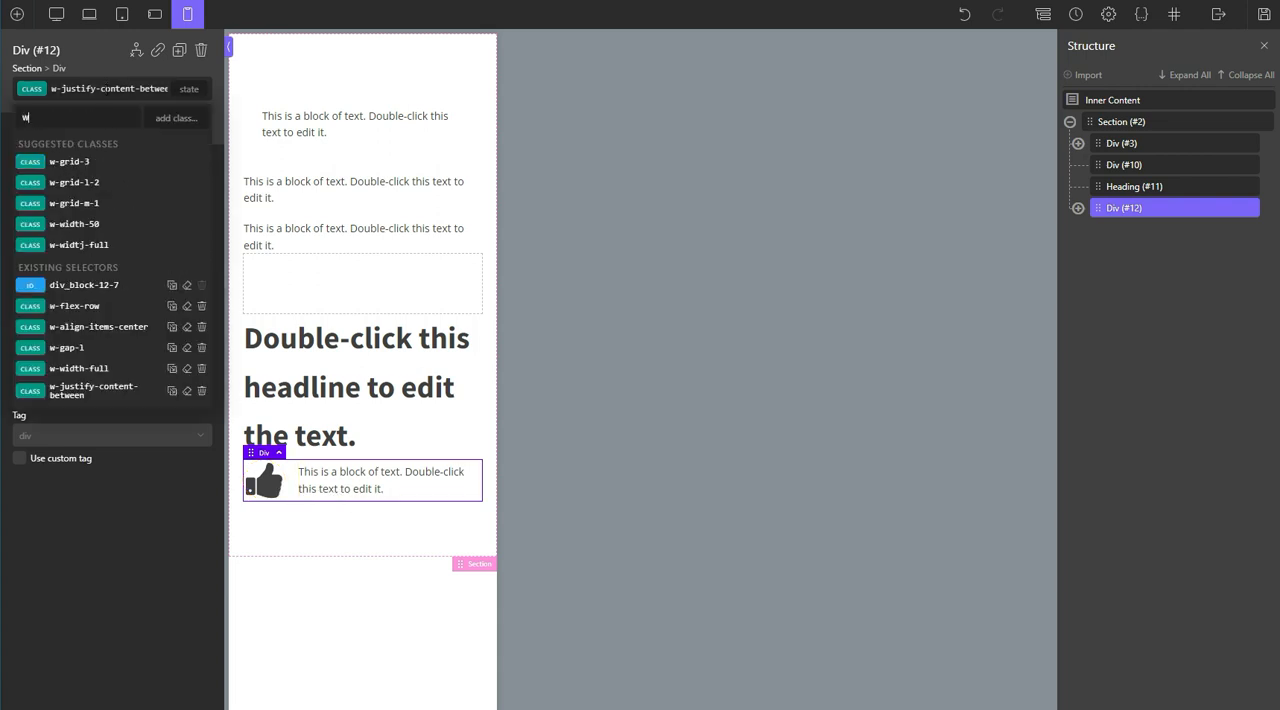
type("w-flex-wrap")
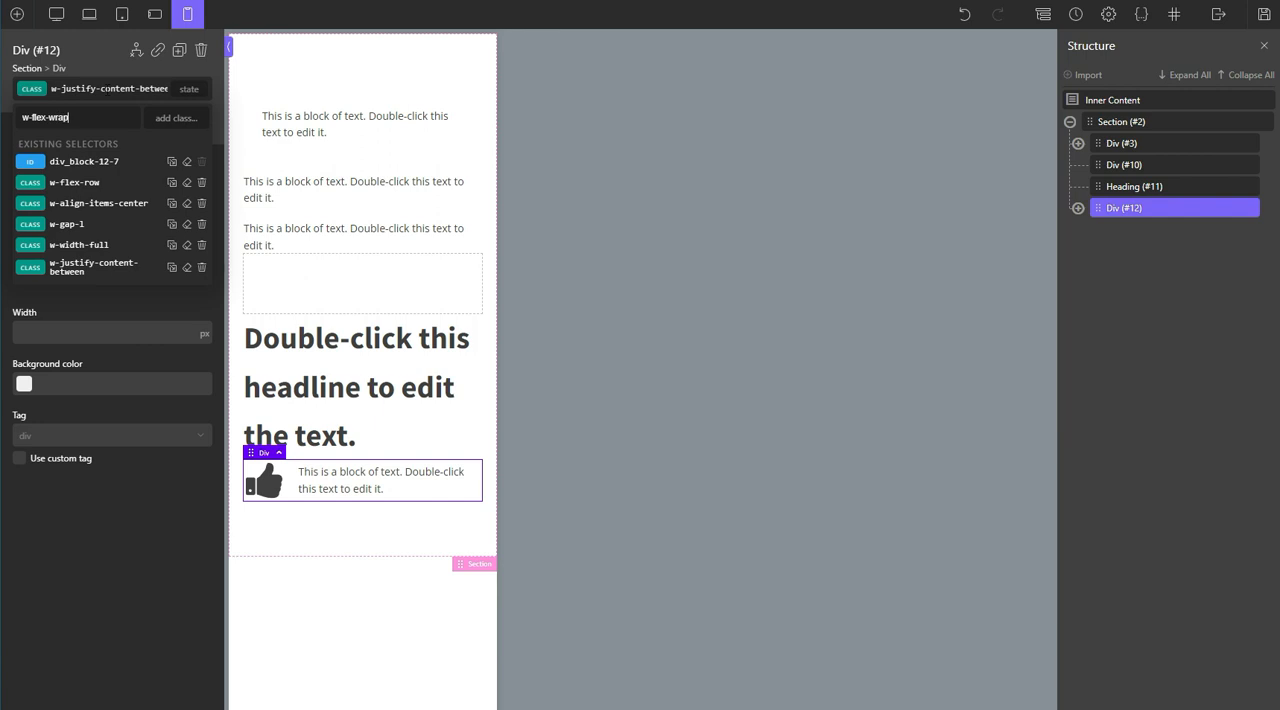
key("Return")
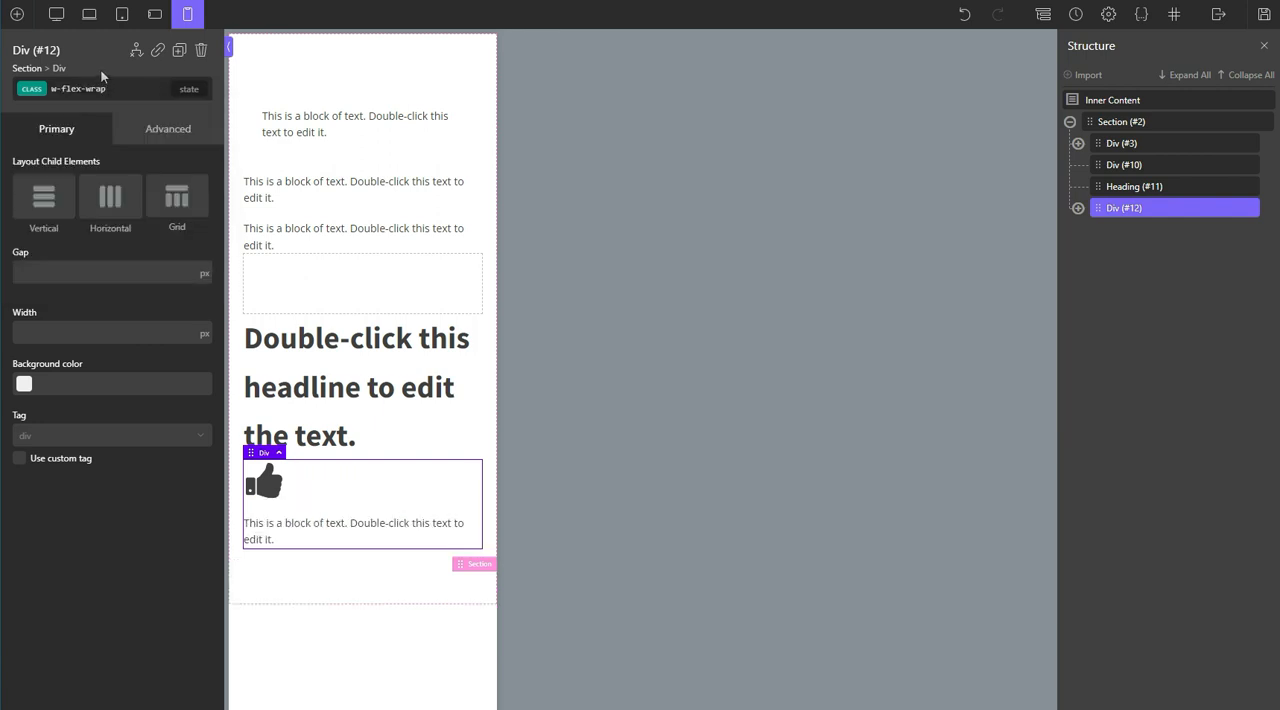
Step: Compare the div's wrapping at the phone landscape and phone portrait breakpoints, and return to the desktop view
left_click(155, 16)
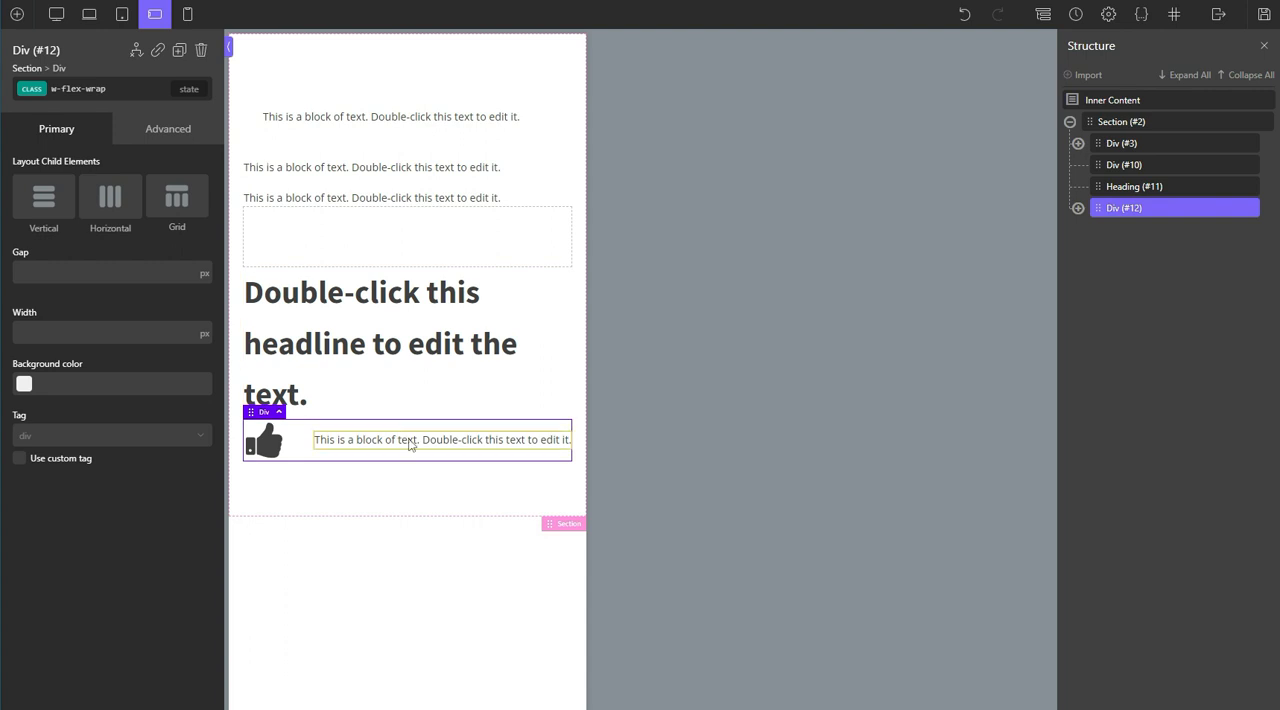
left_click(183, 18)
left_click(54, 14)
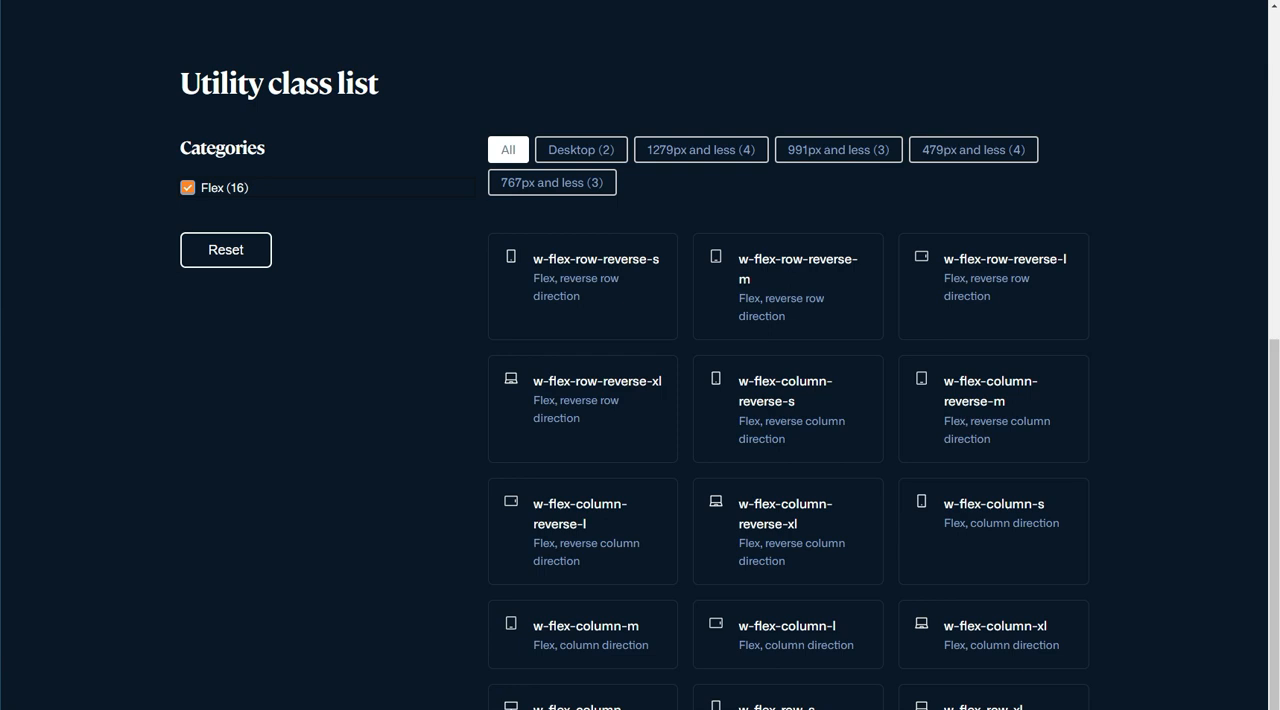
Step: Switch to the WPExplorers CSS framework page, reset the class list's Flex filter, and return to the page header
left_click(240, 249)
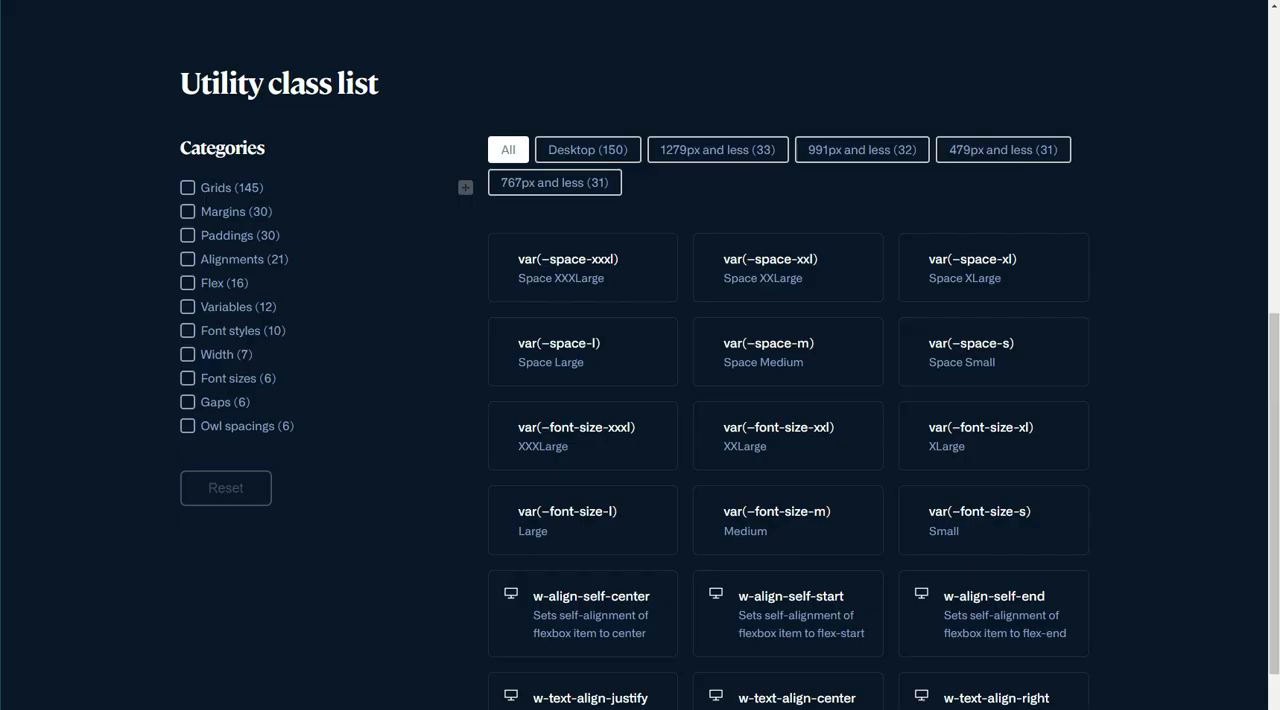
scroll(391, 260, "up", 8)
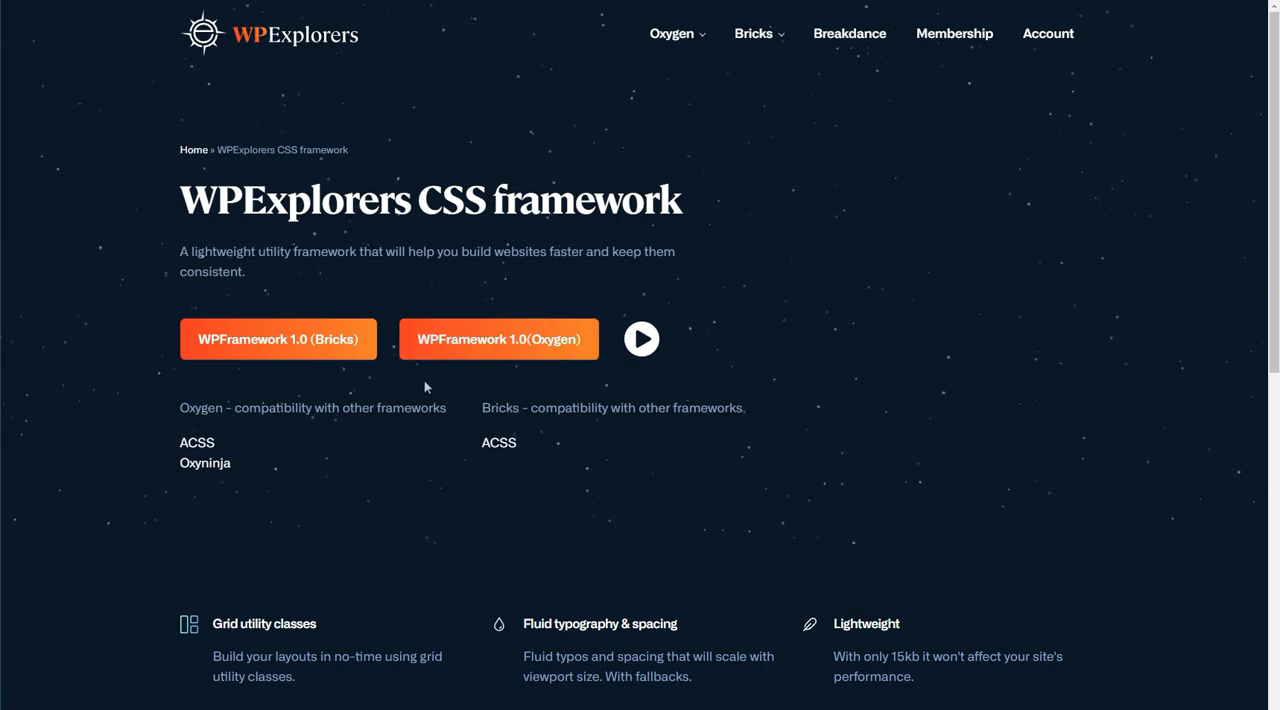